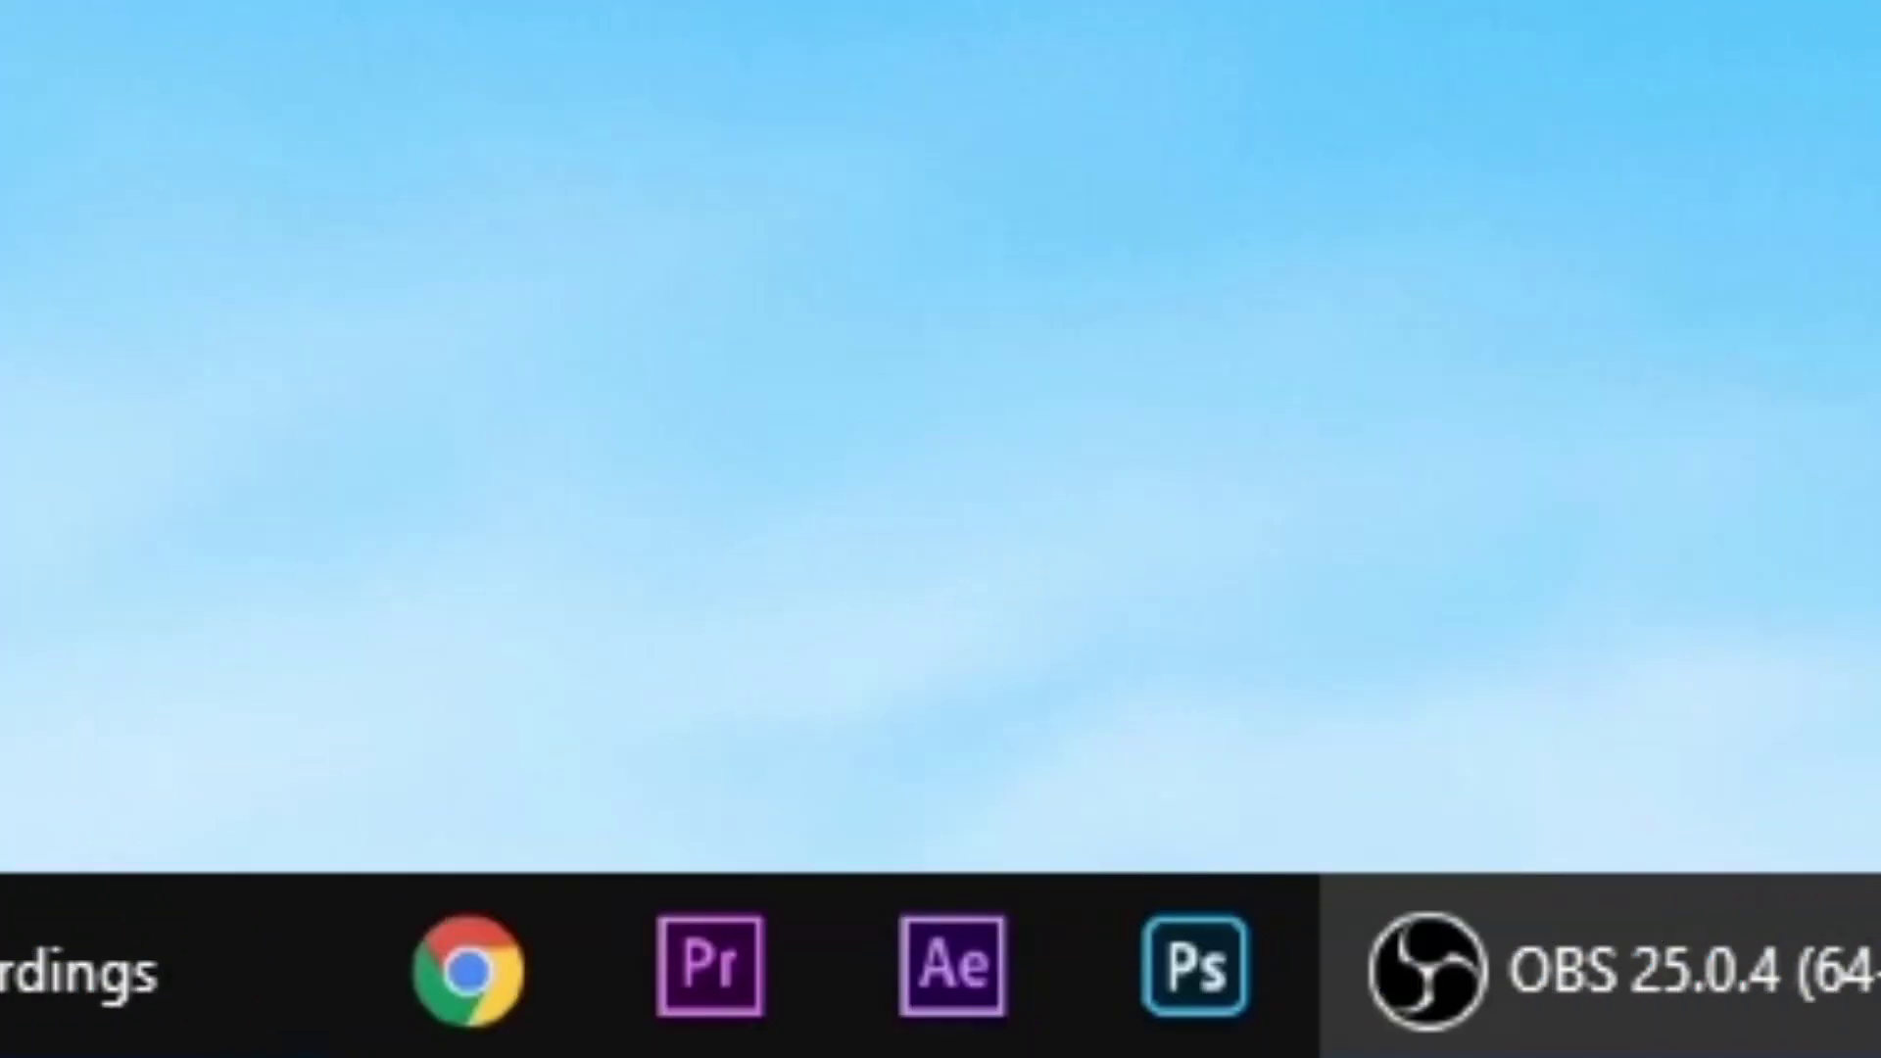
# - Start a new composition and name it TutorialforTwitchAnimation
pyautogui.click(989, 964)
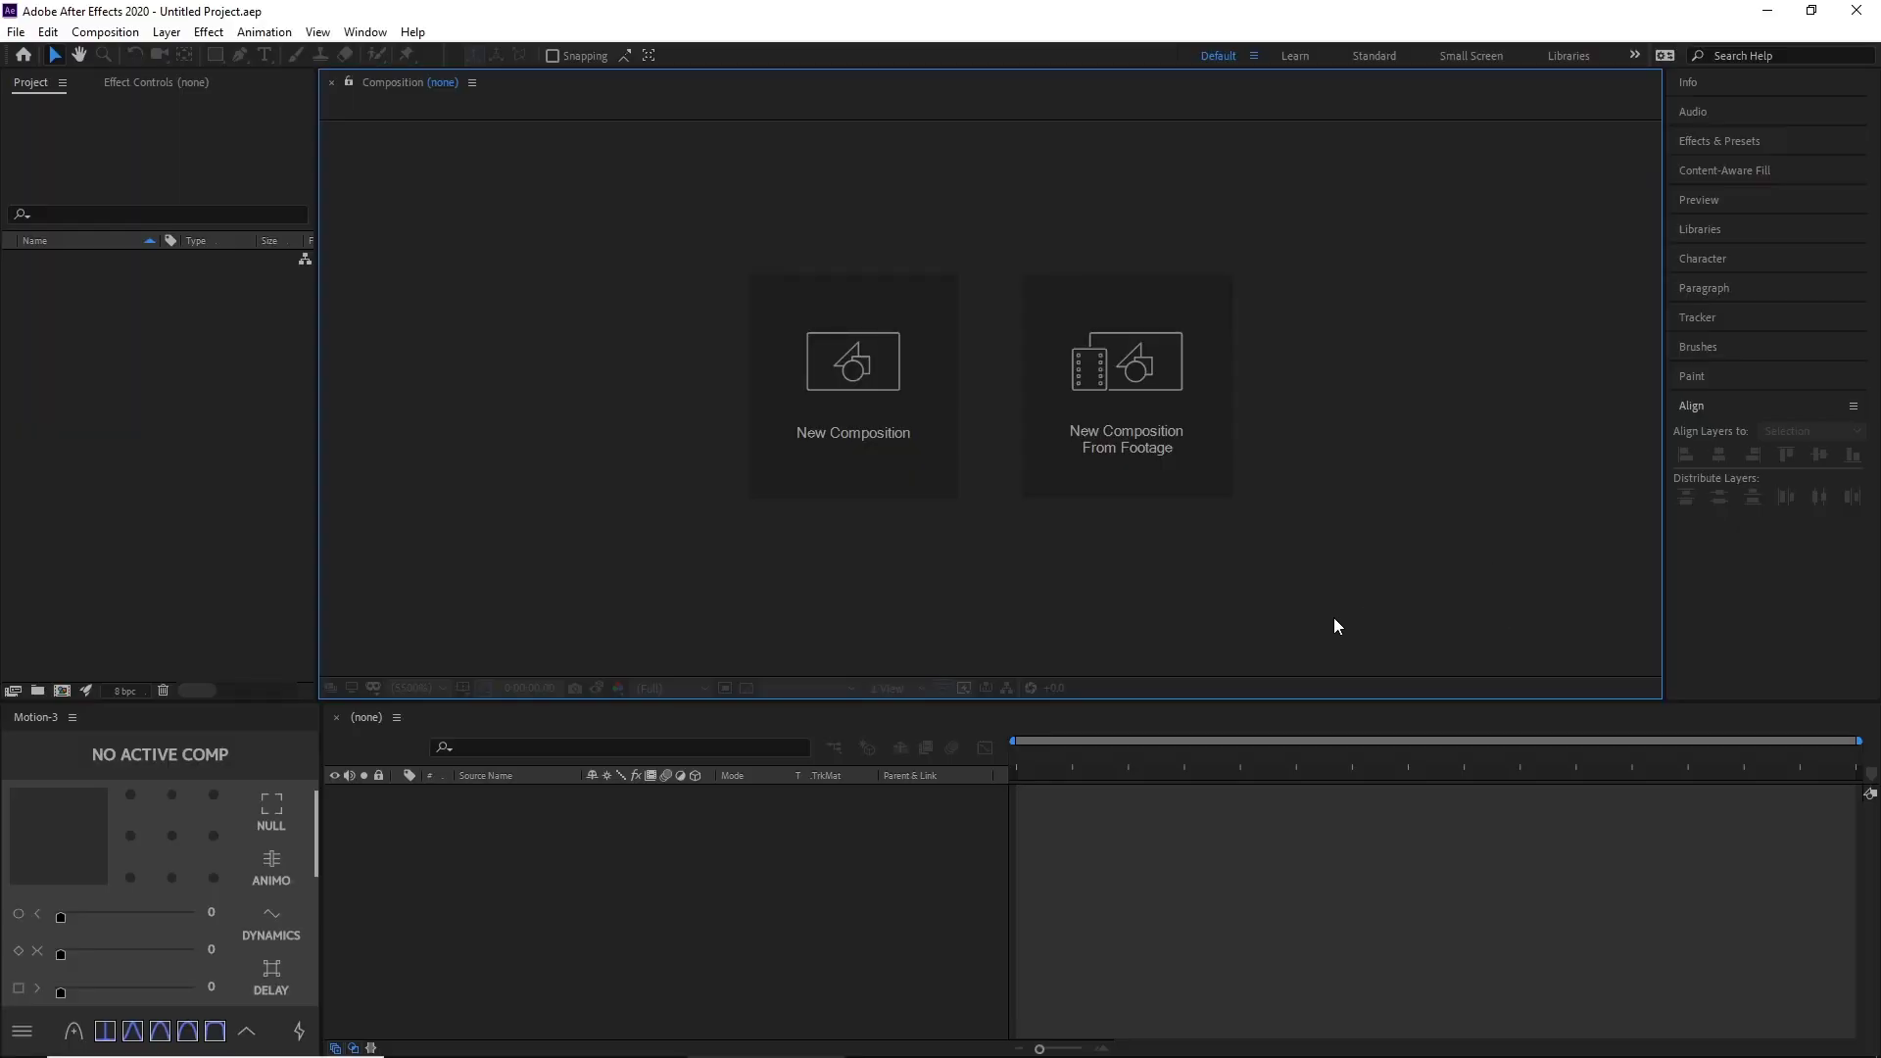
pyautogui.click(885, 357)
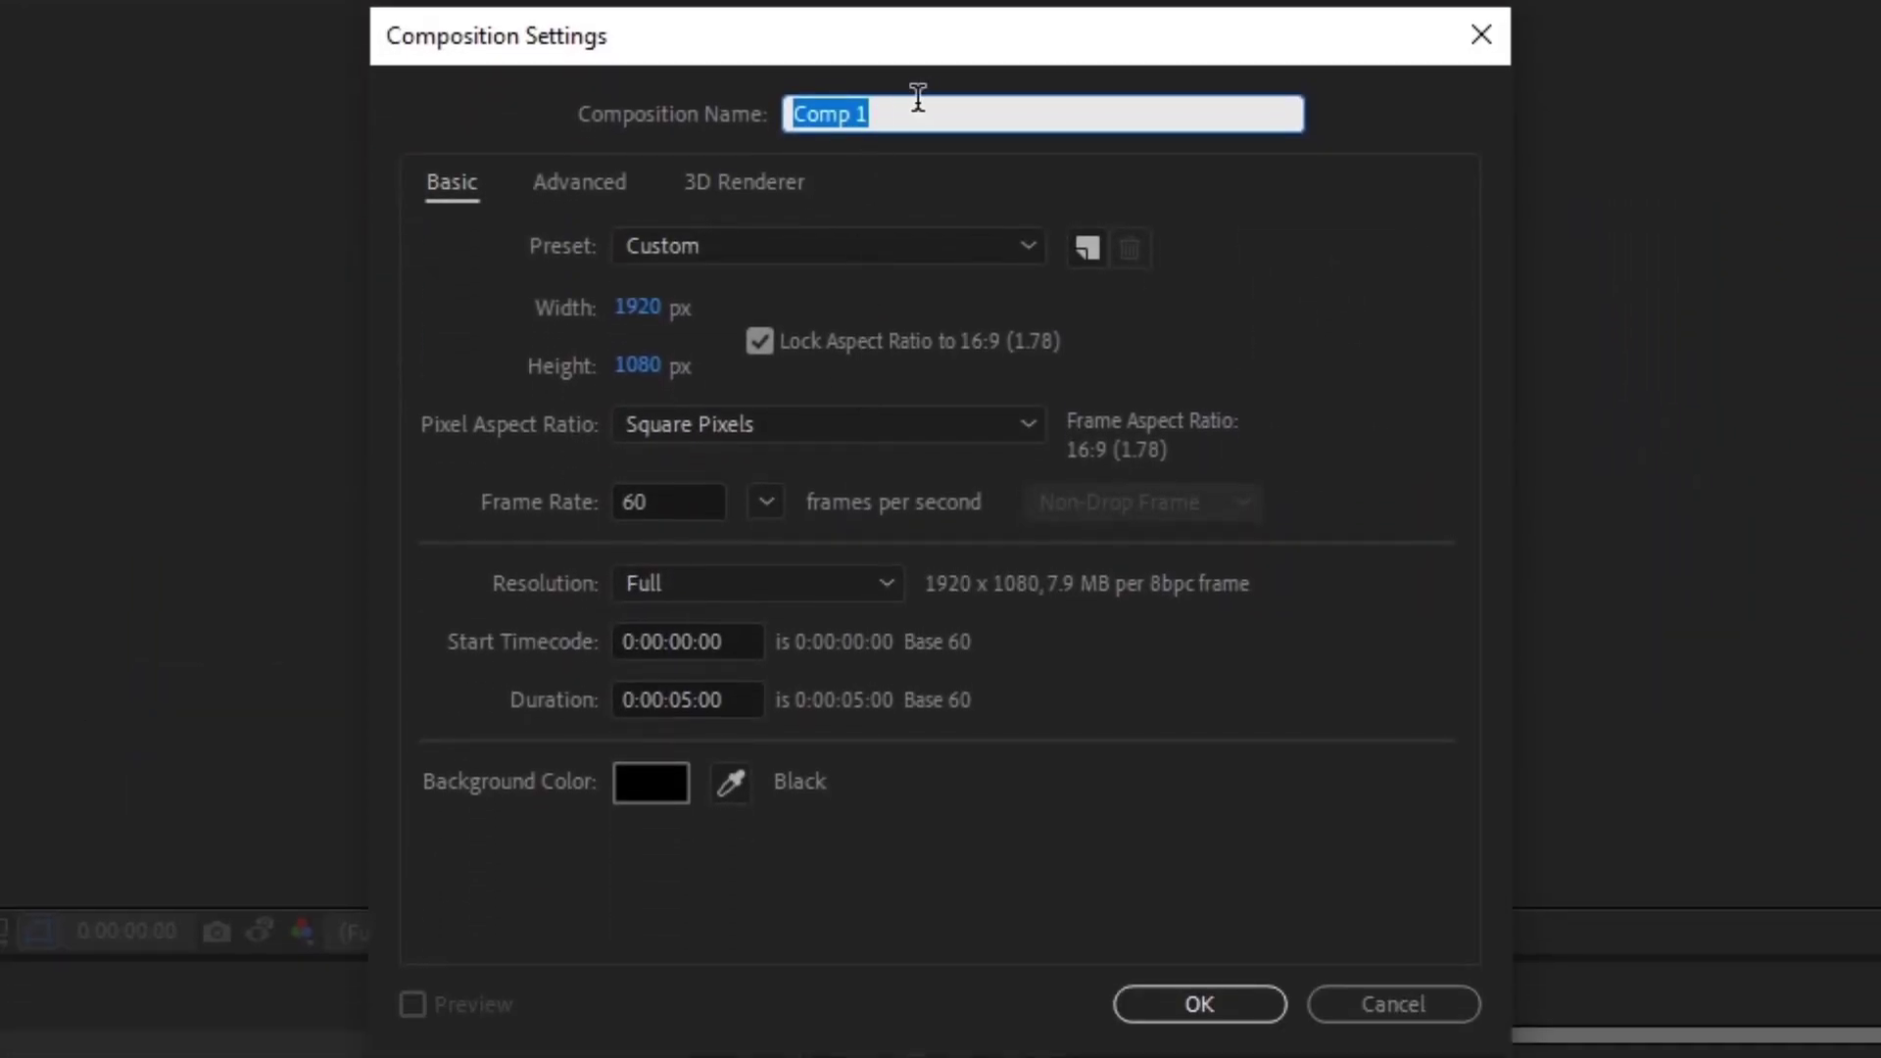
pyautogui.press('BackSpace')
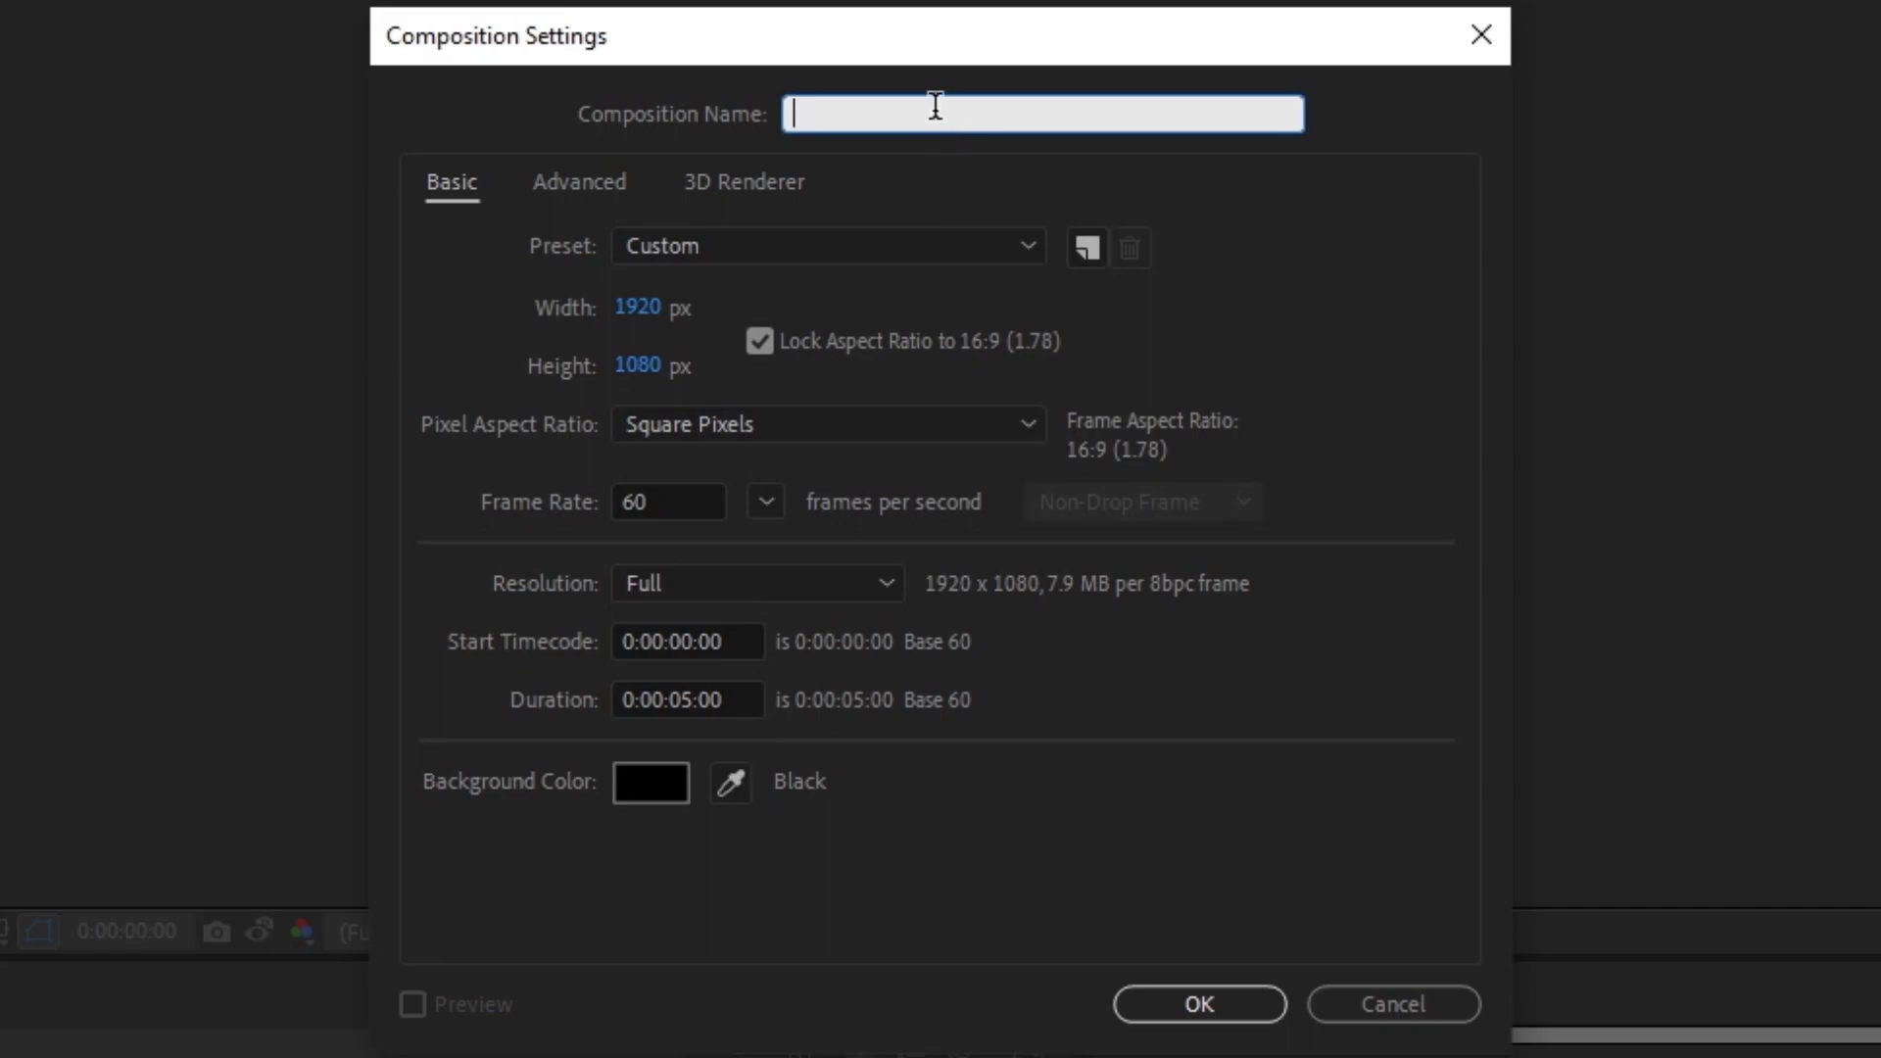
pyautogui.write('TutorialforTwit')
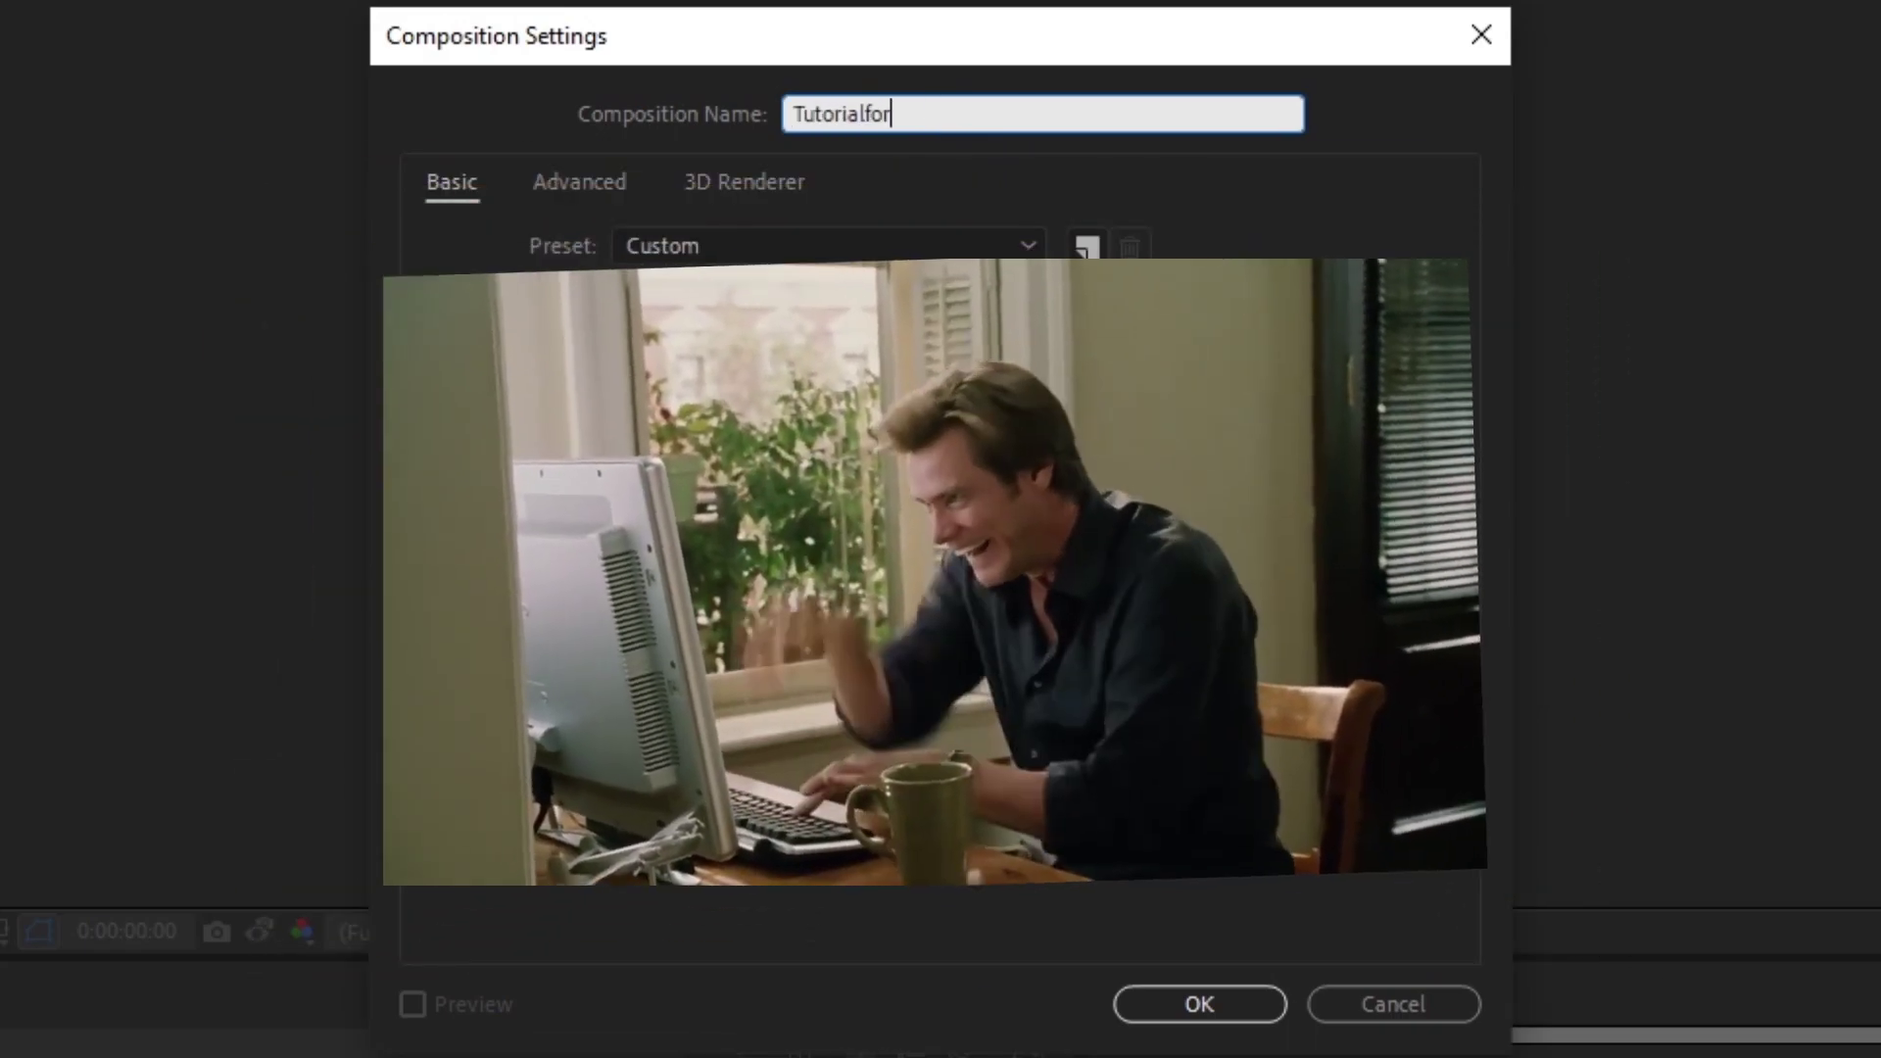
pyautogui.write('chAnimation')
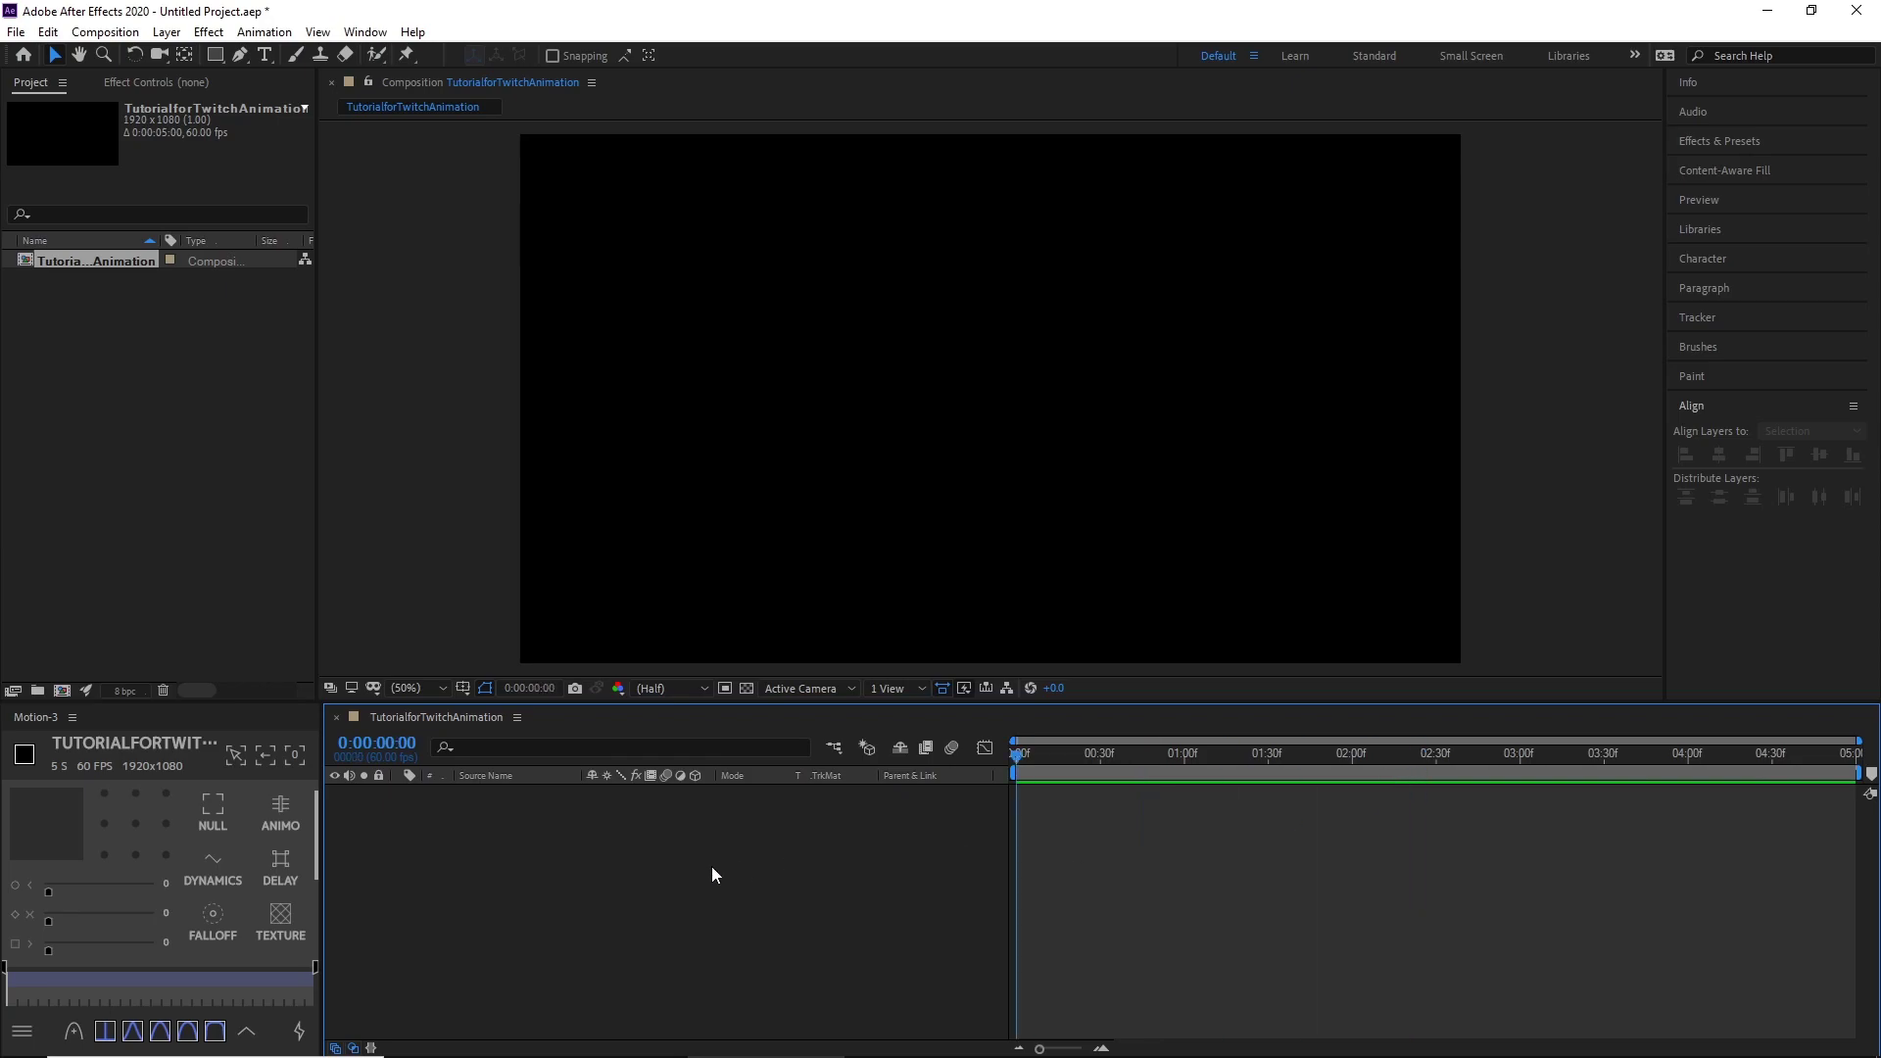
# - Draw a wide rectangle in the upper middle of the composition with the Rectangle Tool
pyautogui.rightClick(829, 872)
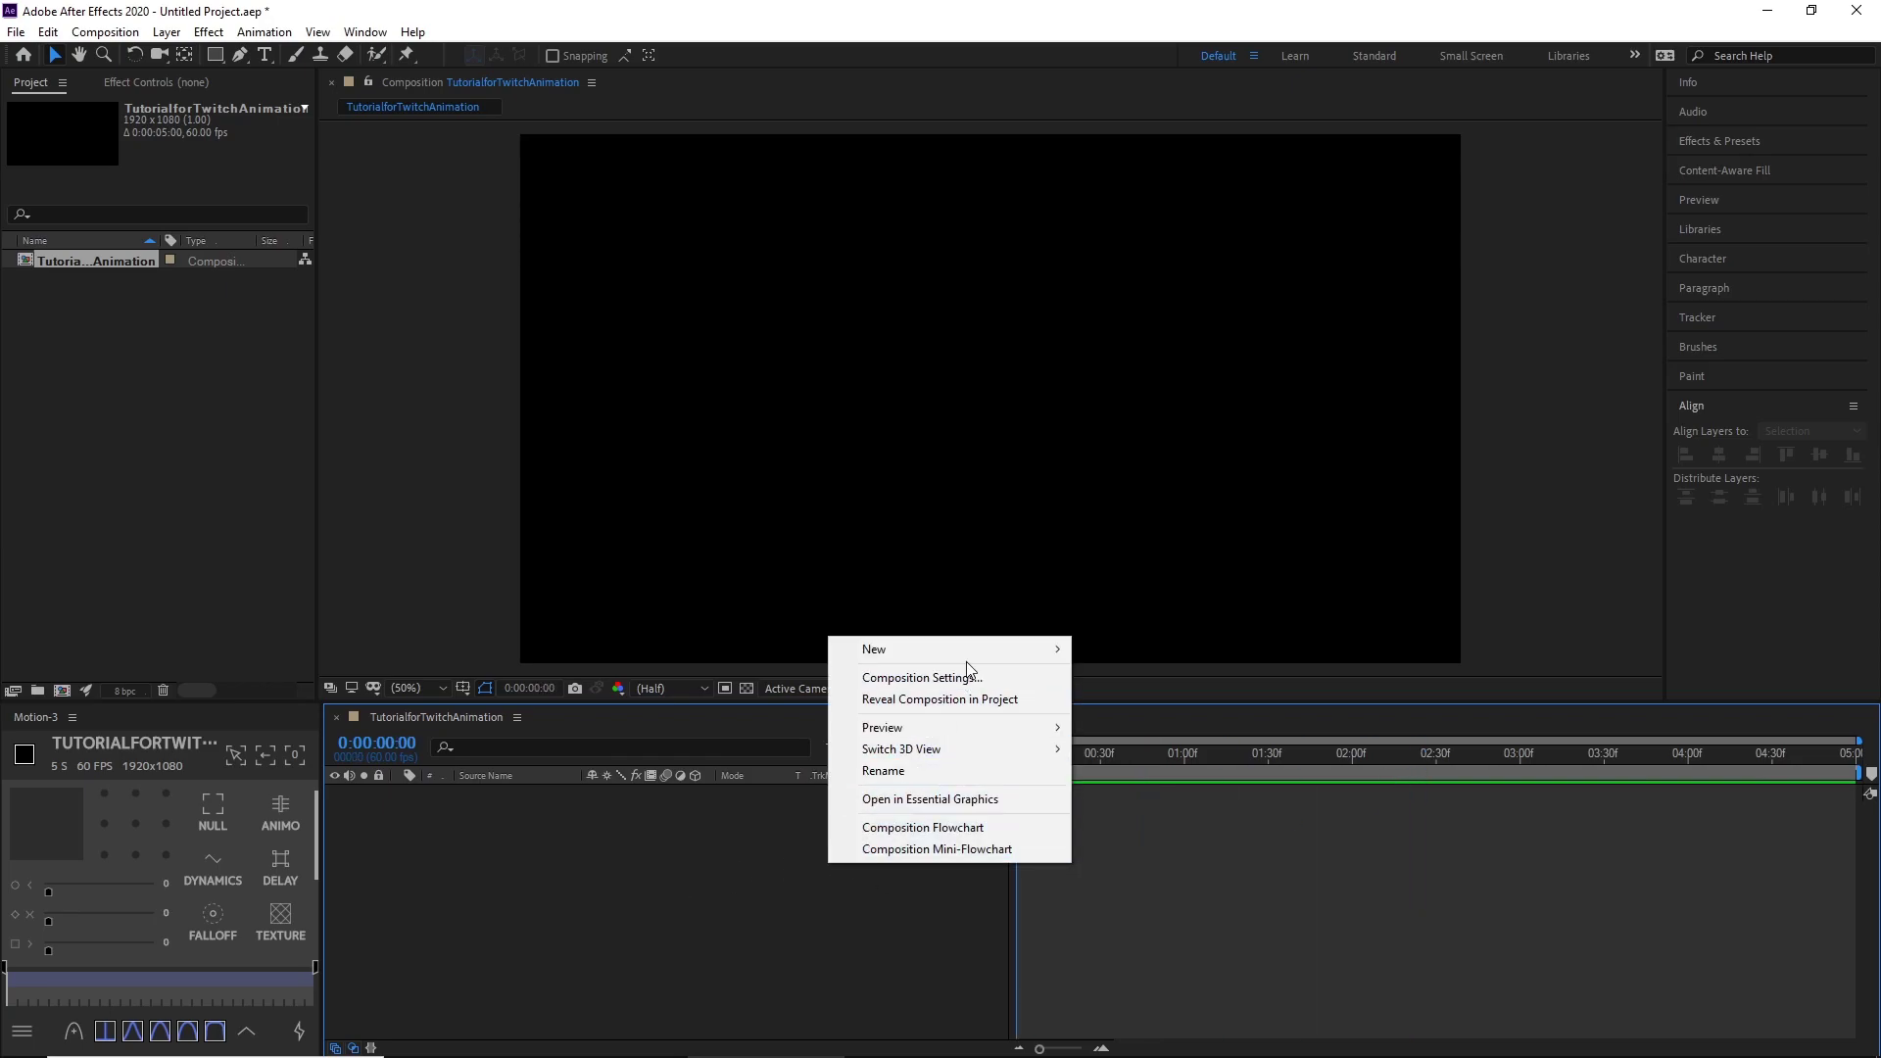
pyautogui.click(525, 893)
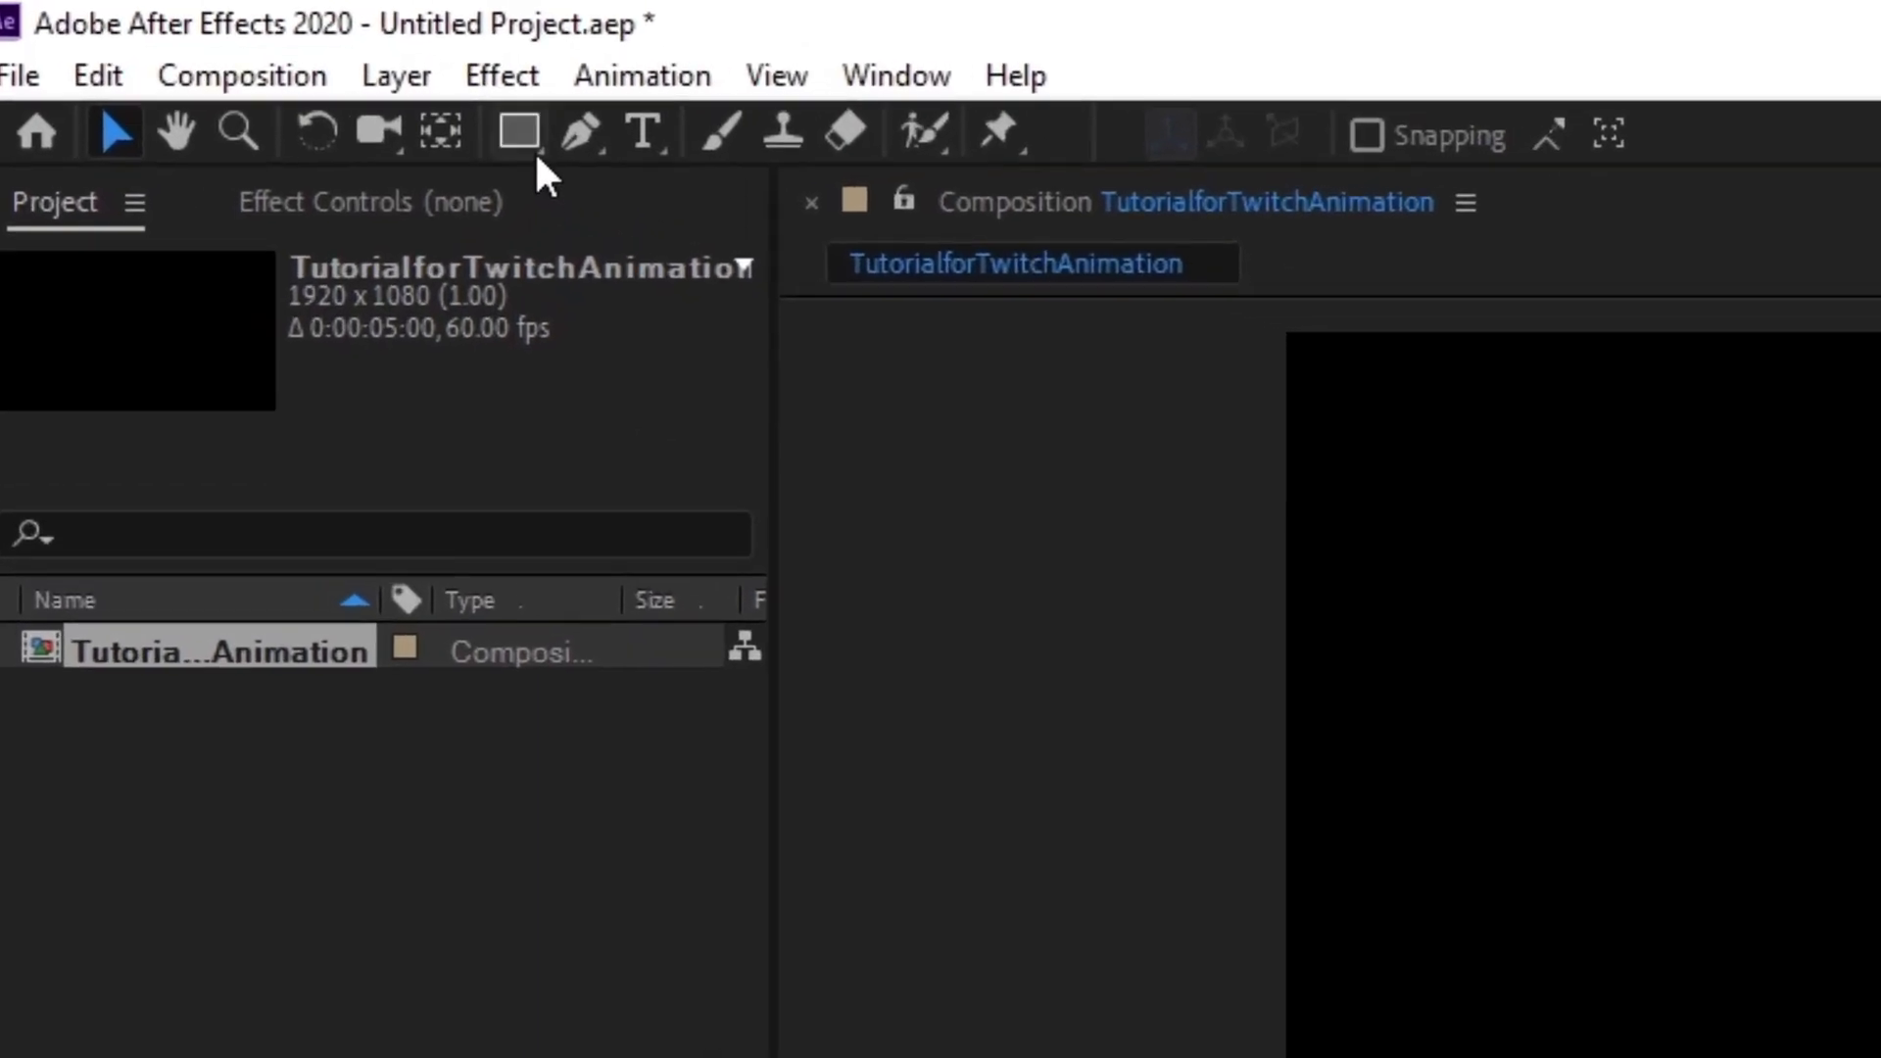
pyautogui.click(252, 64)
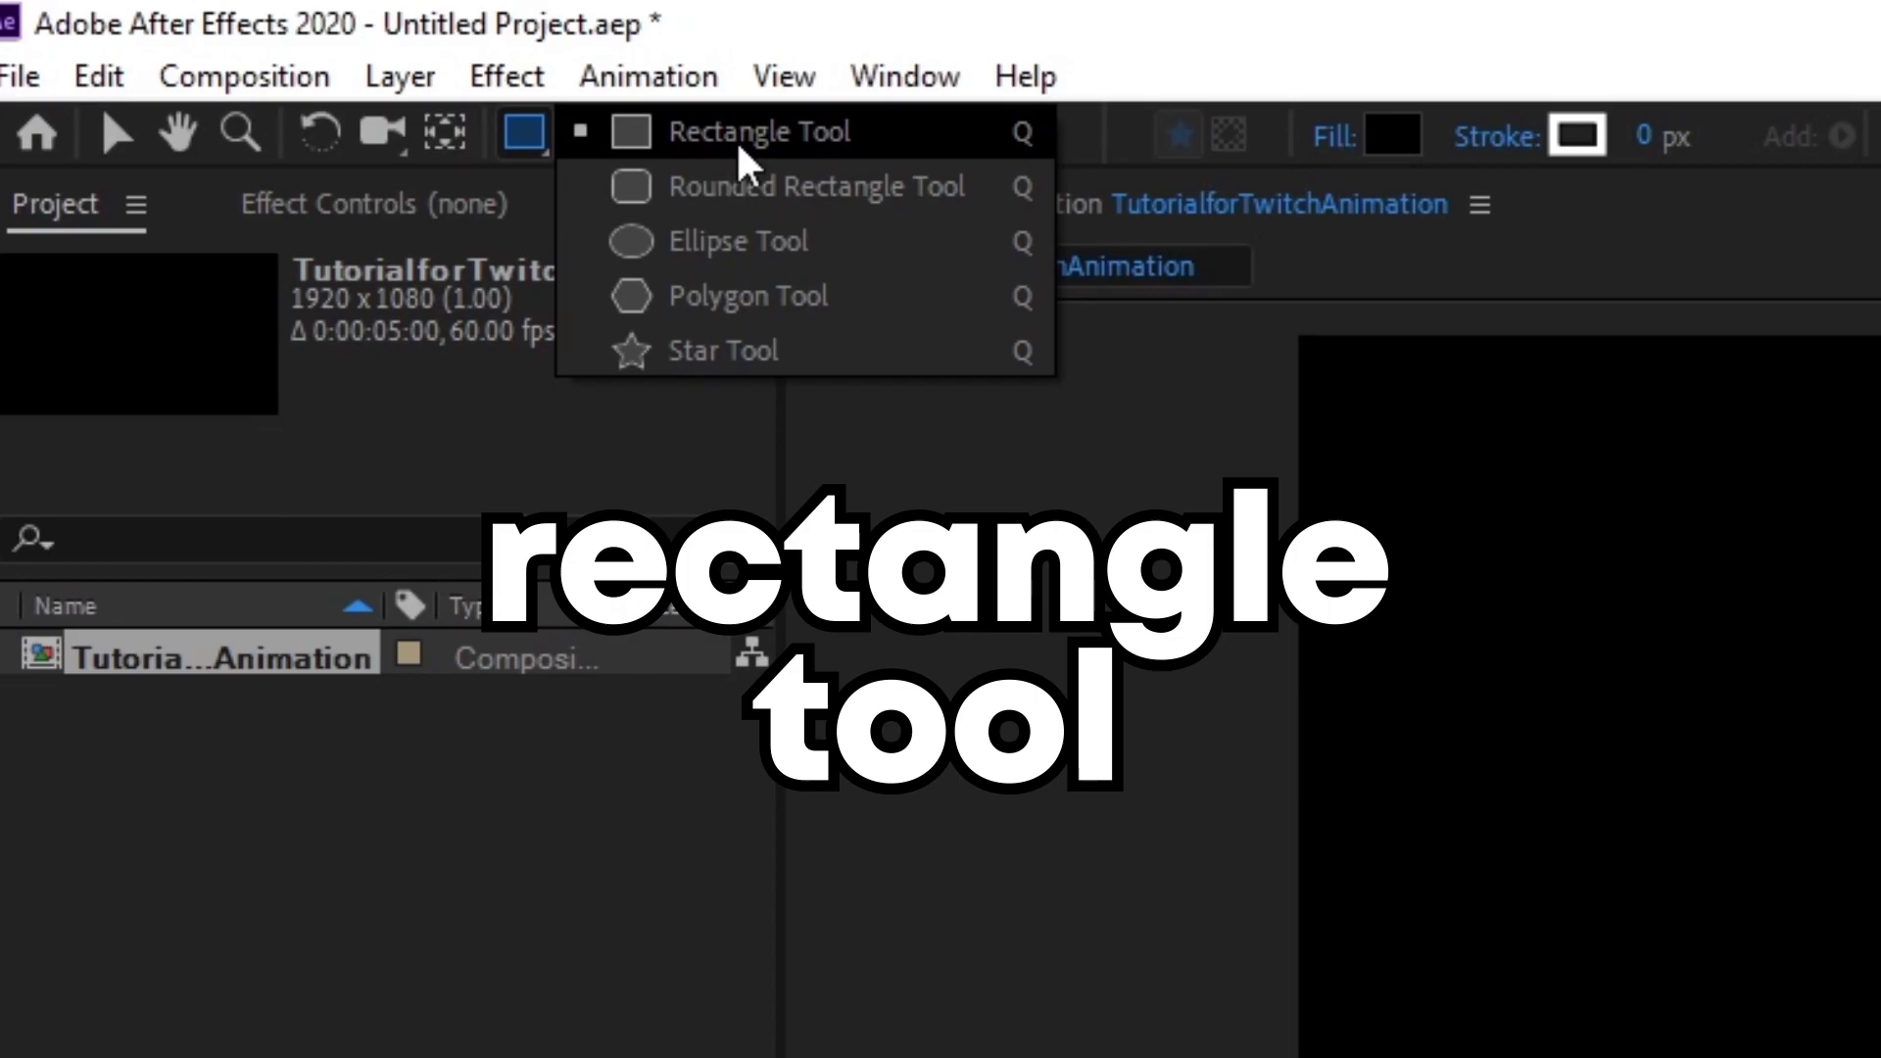
pyautogui.click(740, 157)
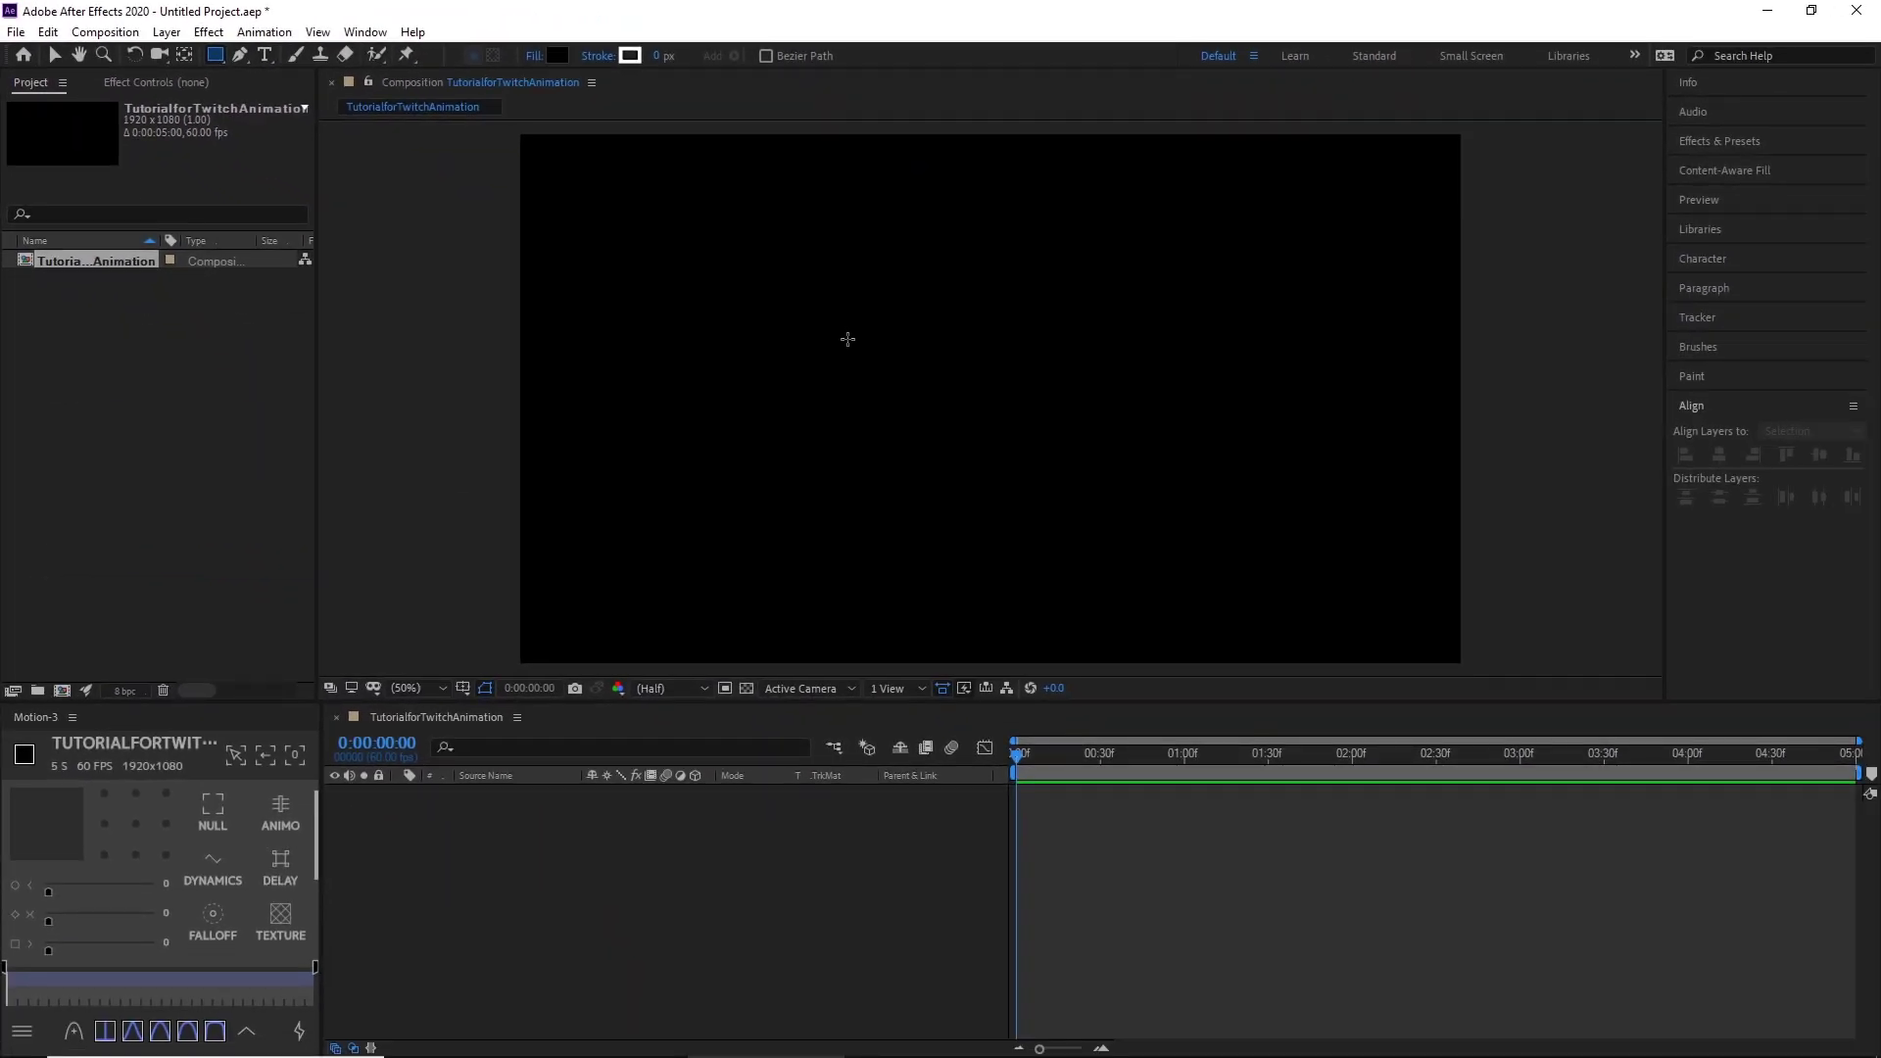
pyautogui.moveTo(847, 339); pyautogui.dragTo(1095, 410)
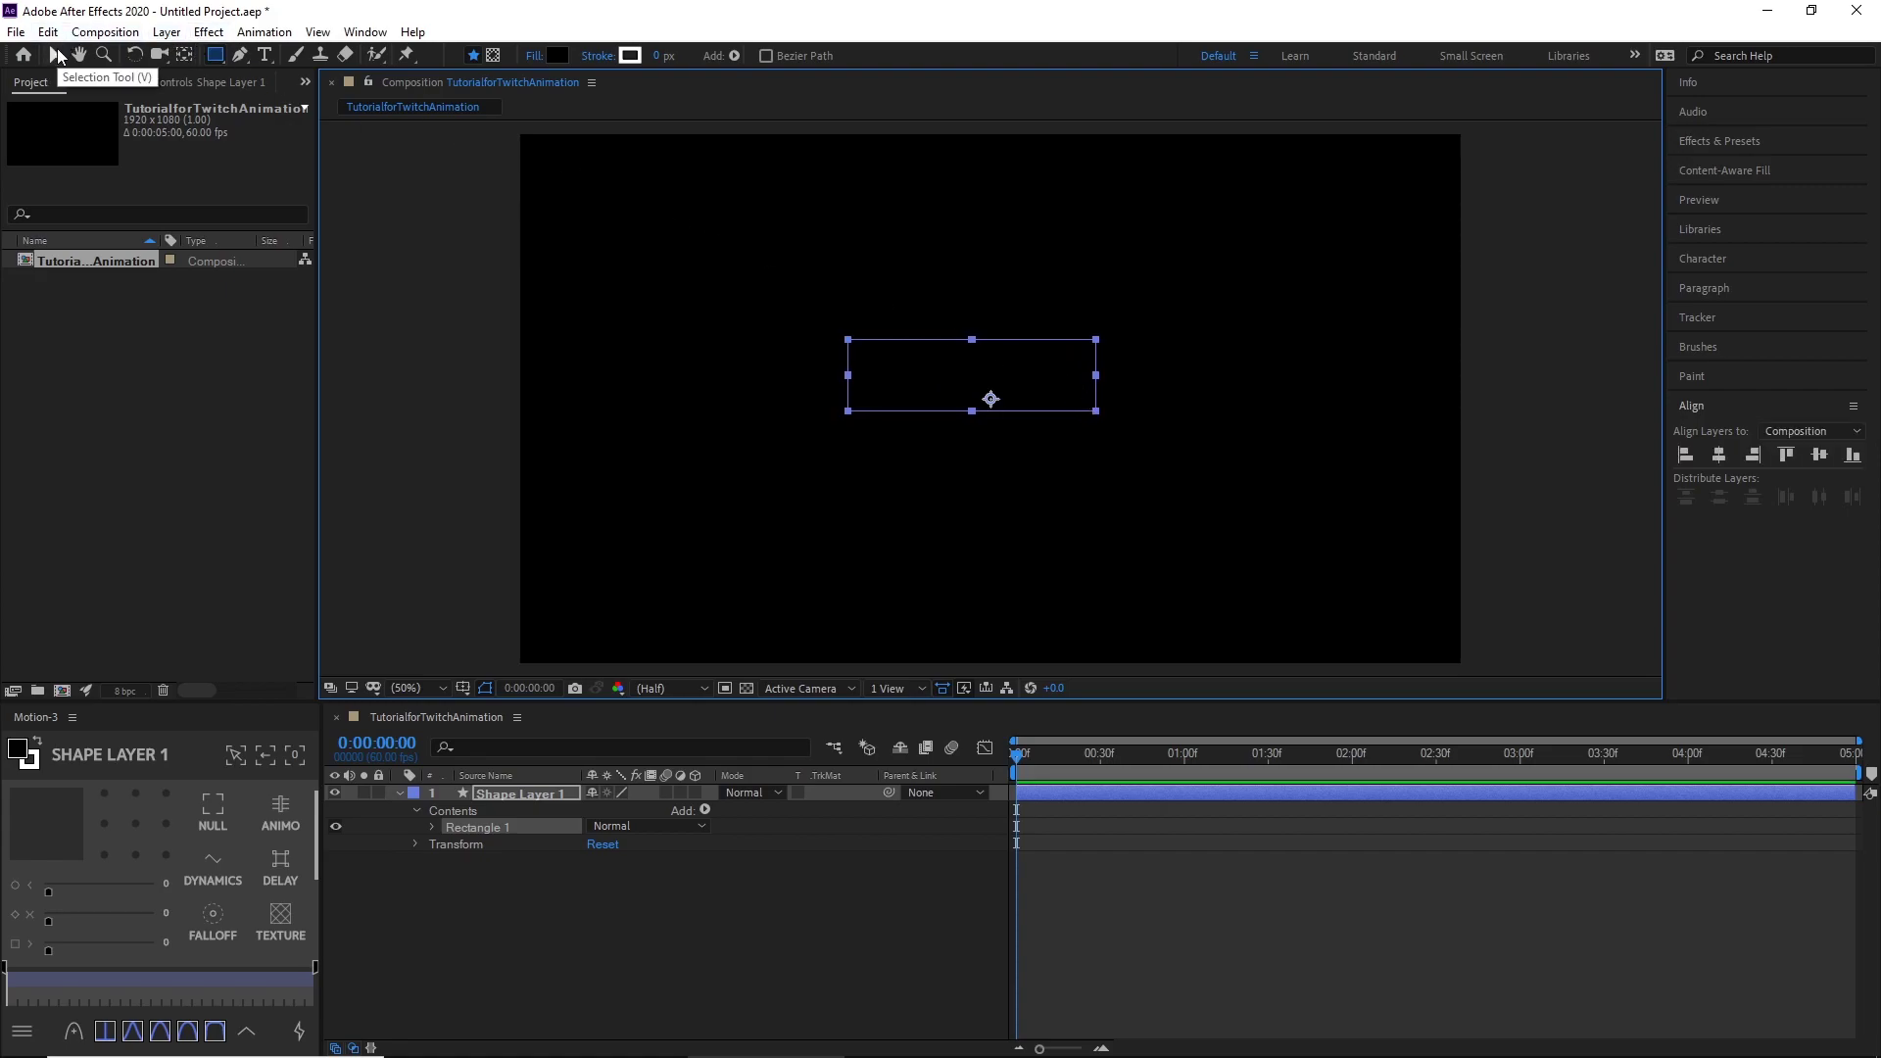
# - Give the rectangle a purple #6441A5 fill
pyautogui.click(557, 56)
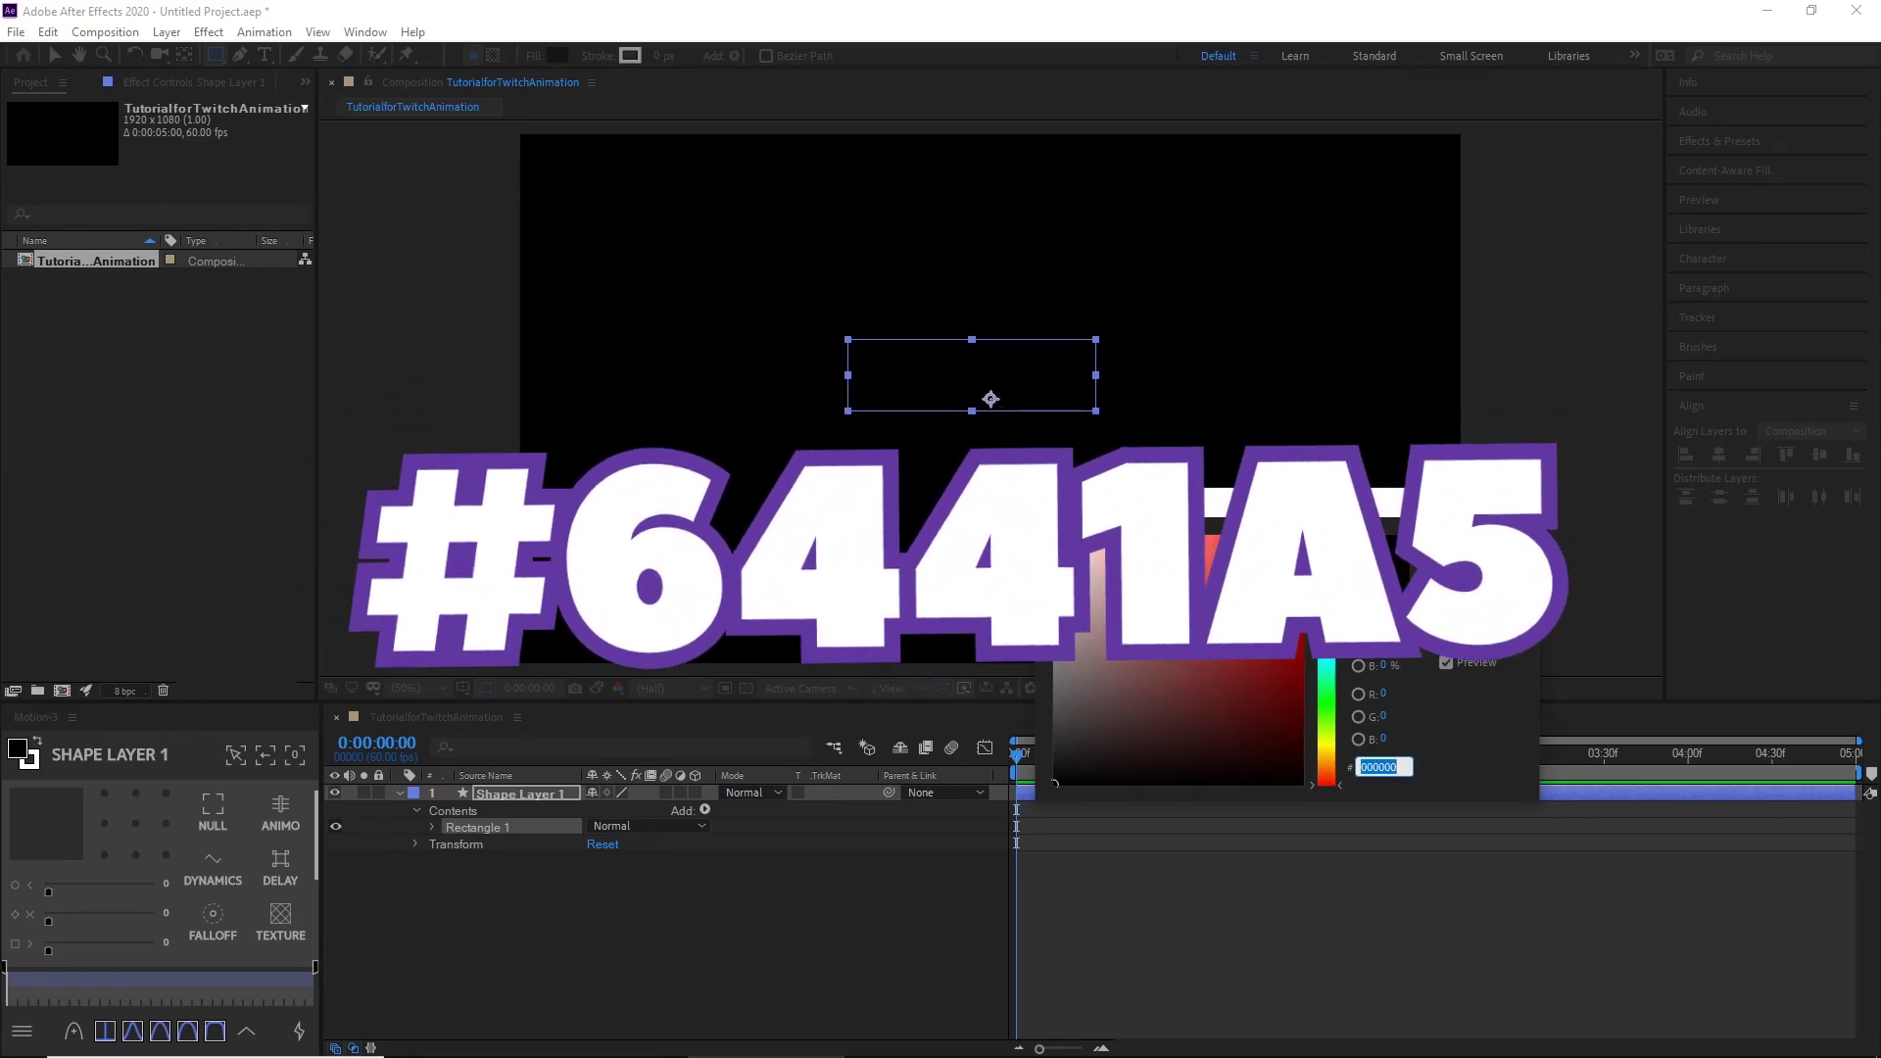
pyautogui.write('6441A5')
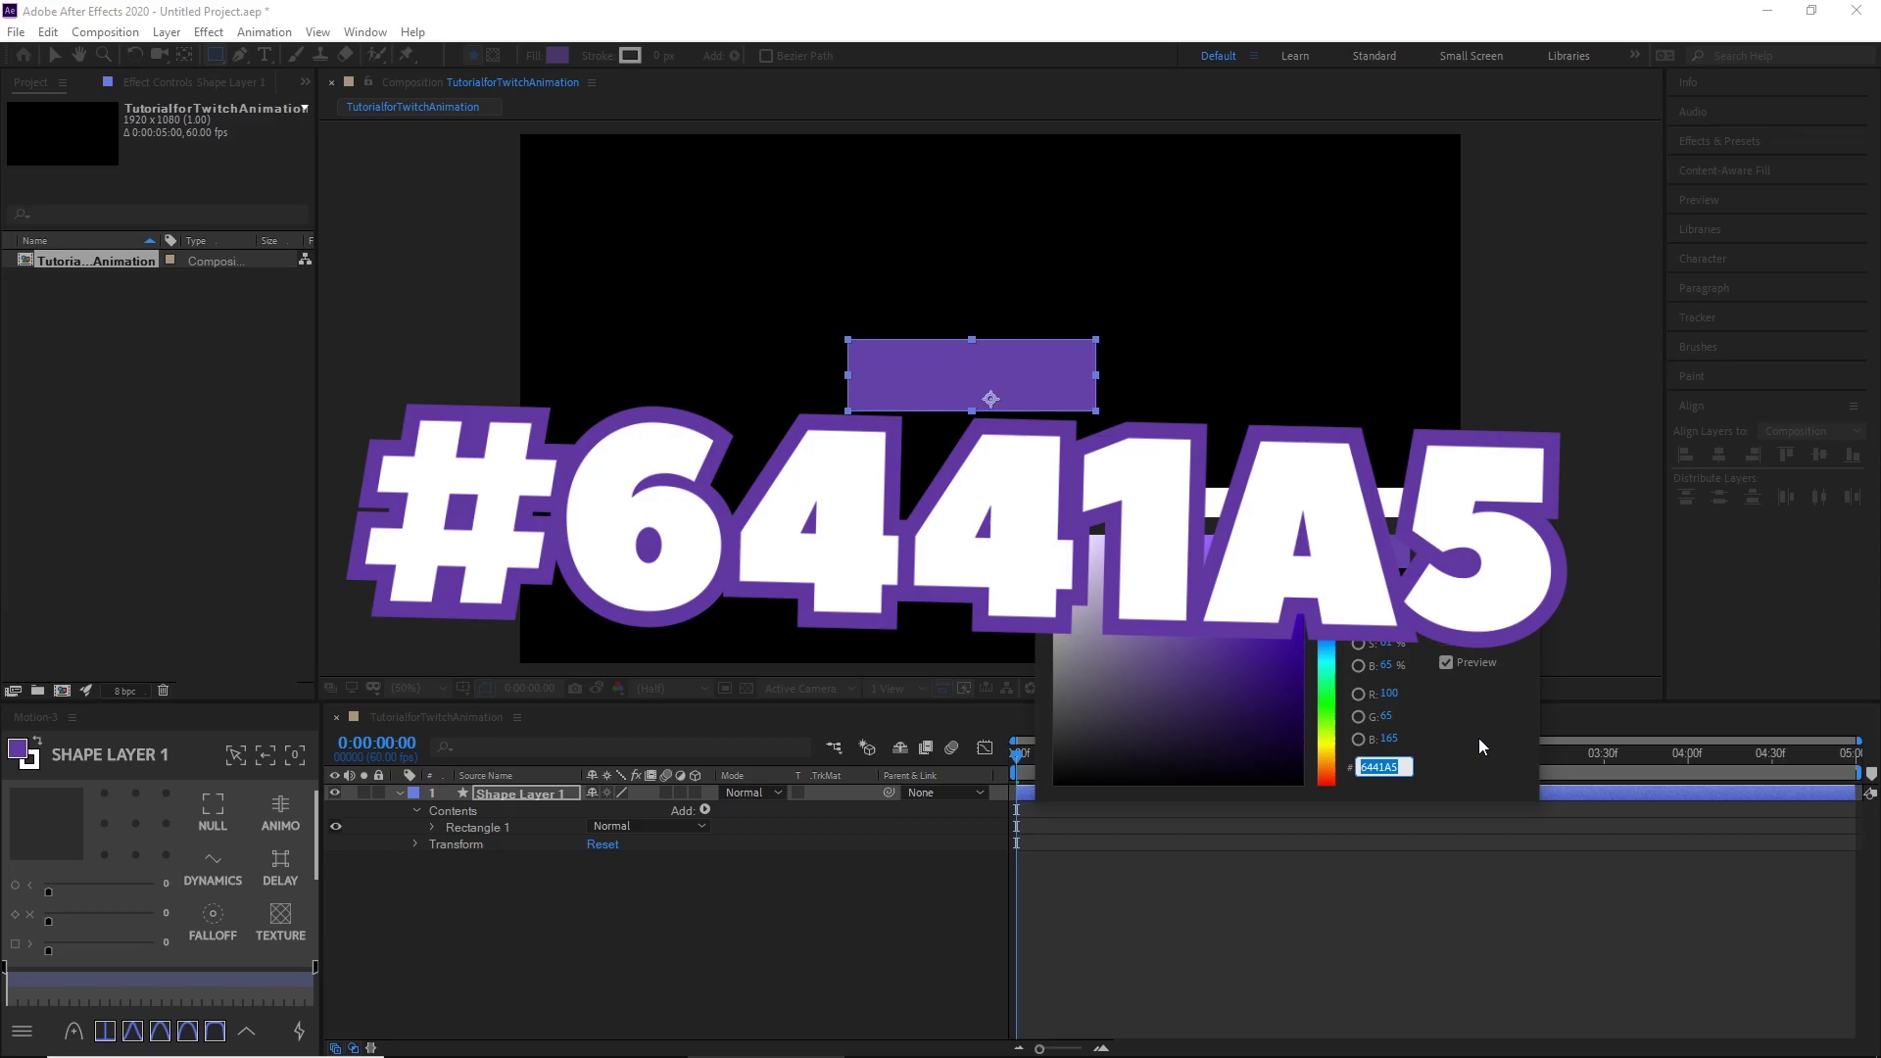
pyautogui.click(1481, 539)
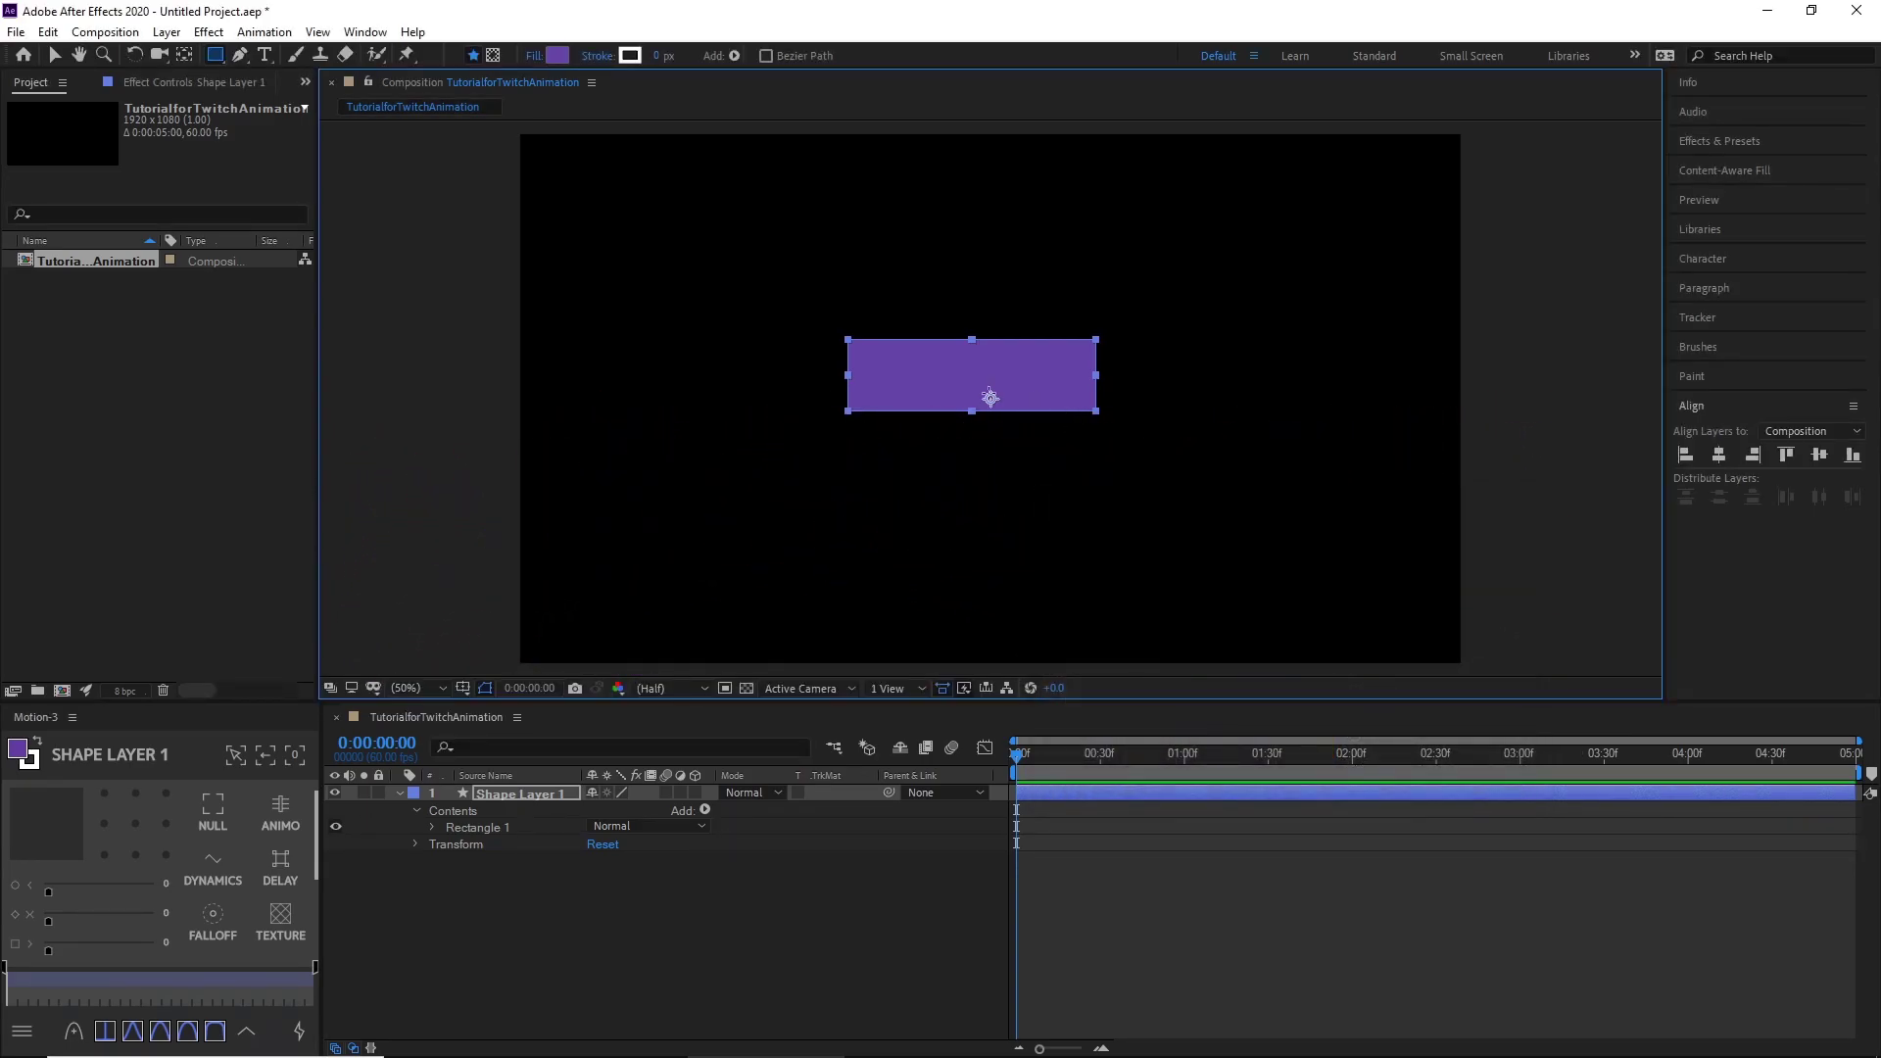
# - Align the purple rectangle to the composition's horizontal and vertical centre, then deselect it
pyautogui.moveTo(1027, 388); pyautogui.dragTo(1146, 327)
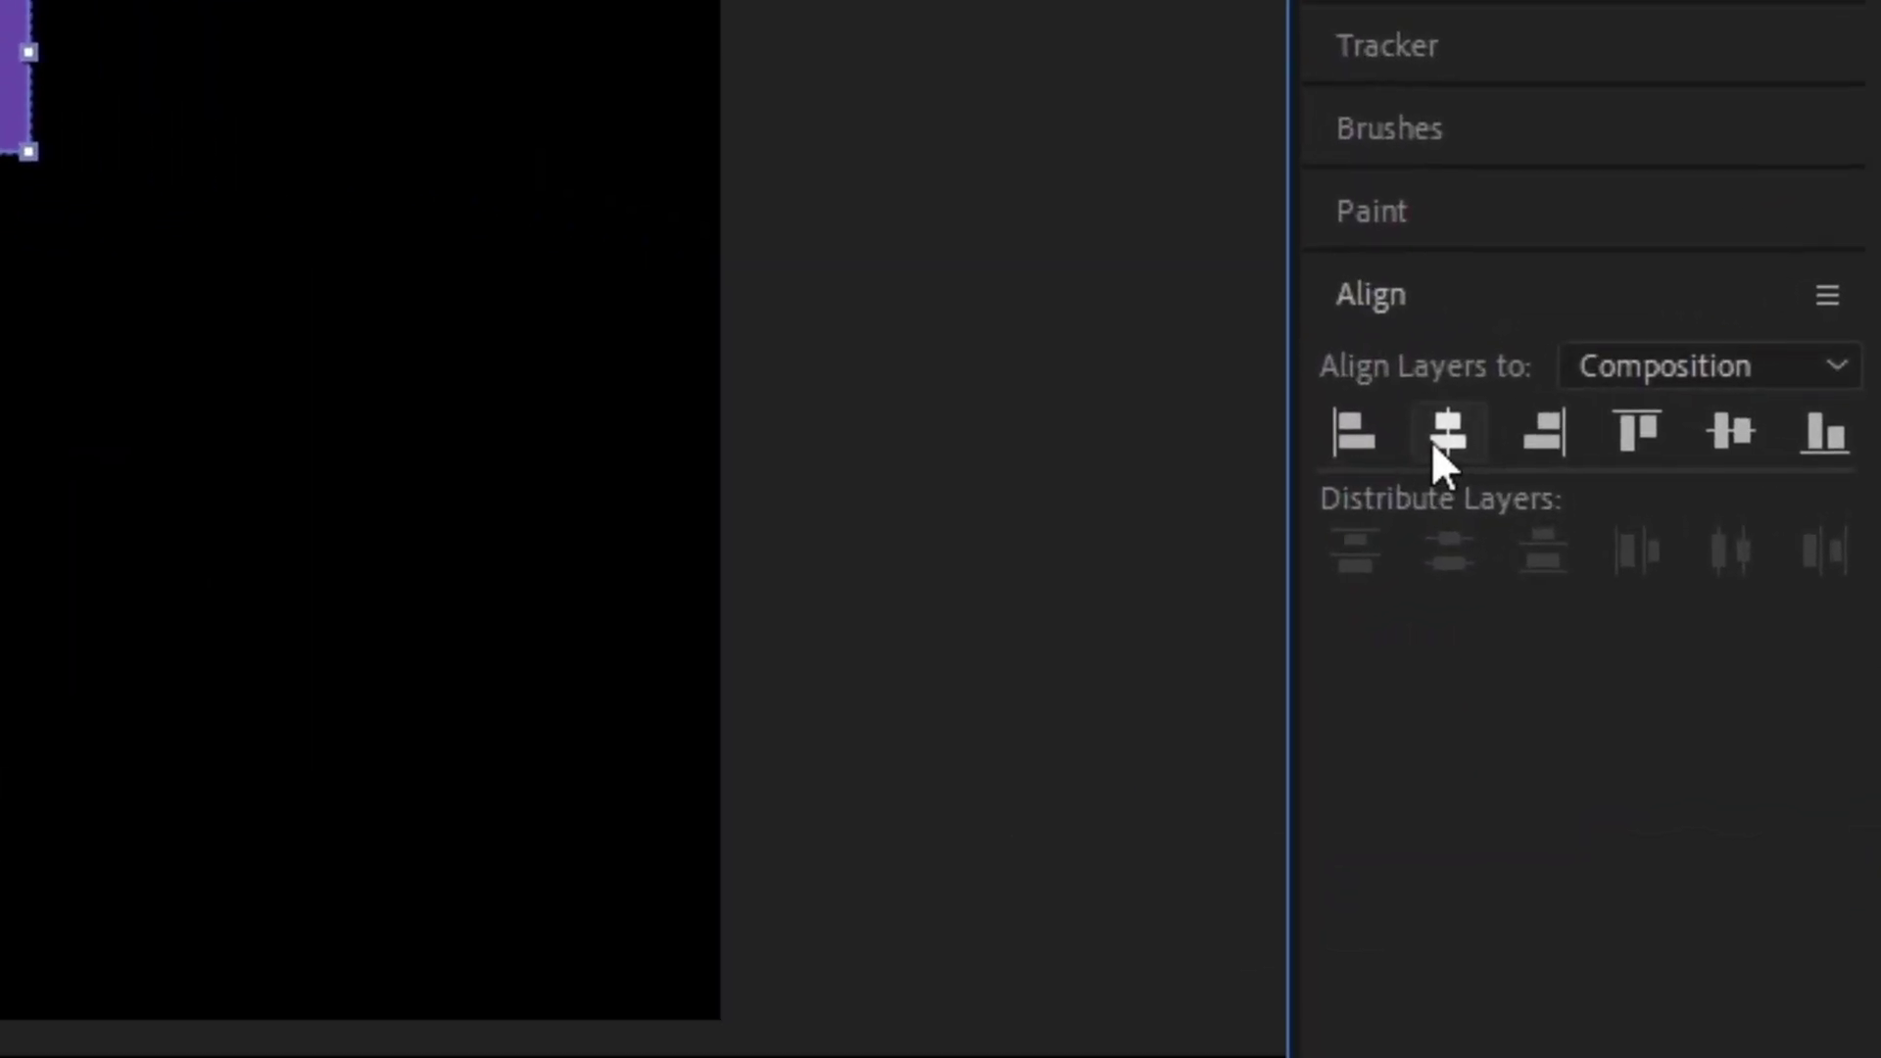
pyautogui.click(1715, 457)
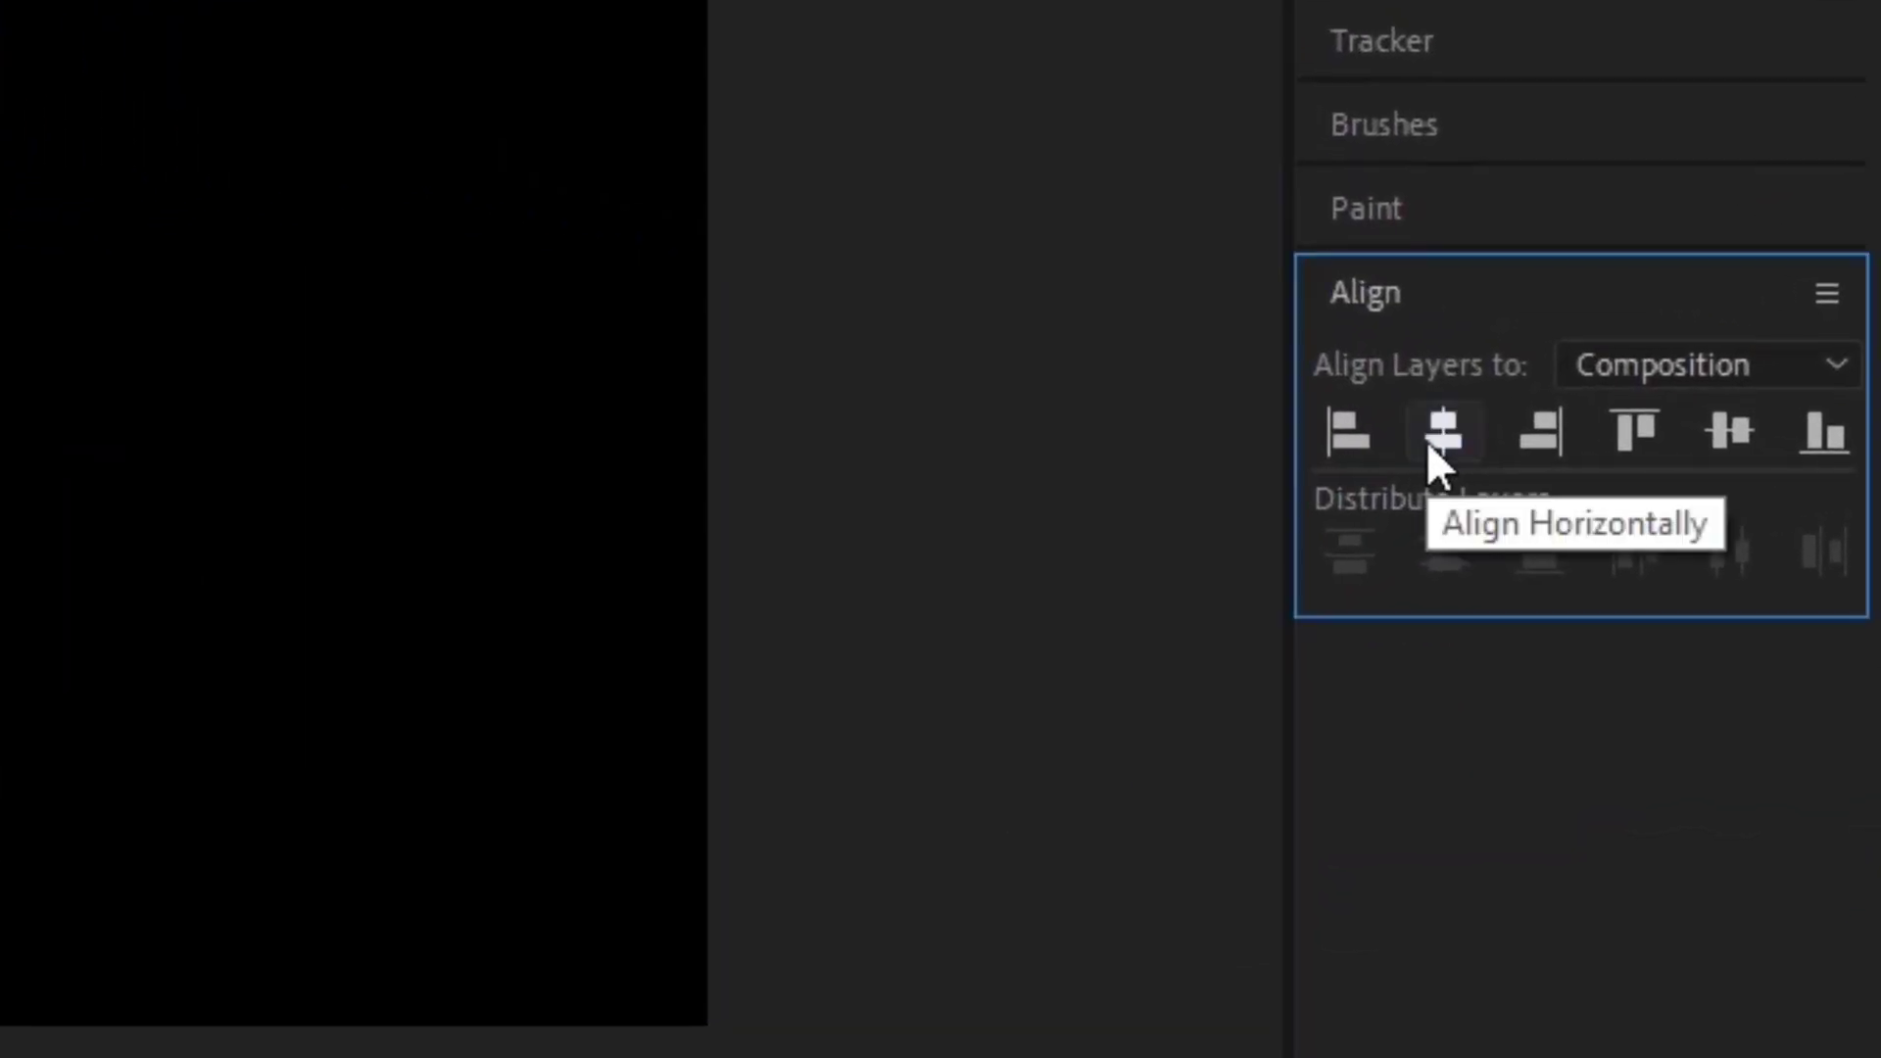
pyautogui.click(1743, 443)
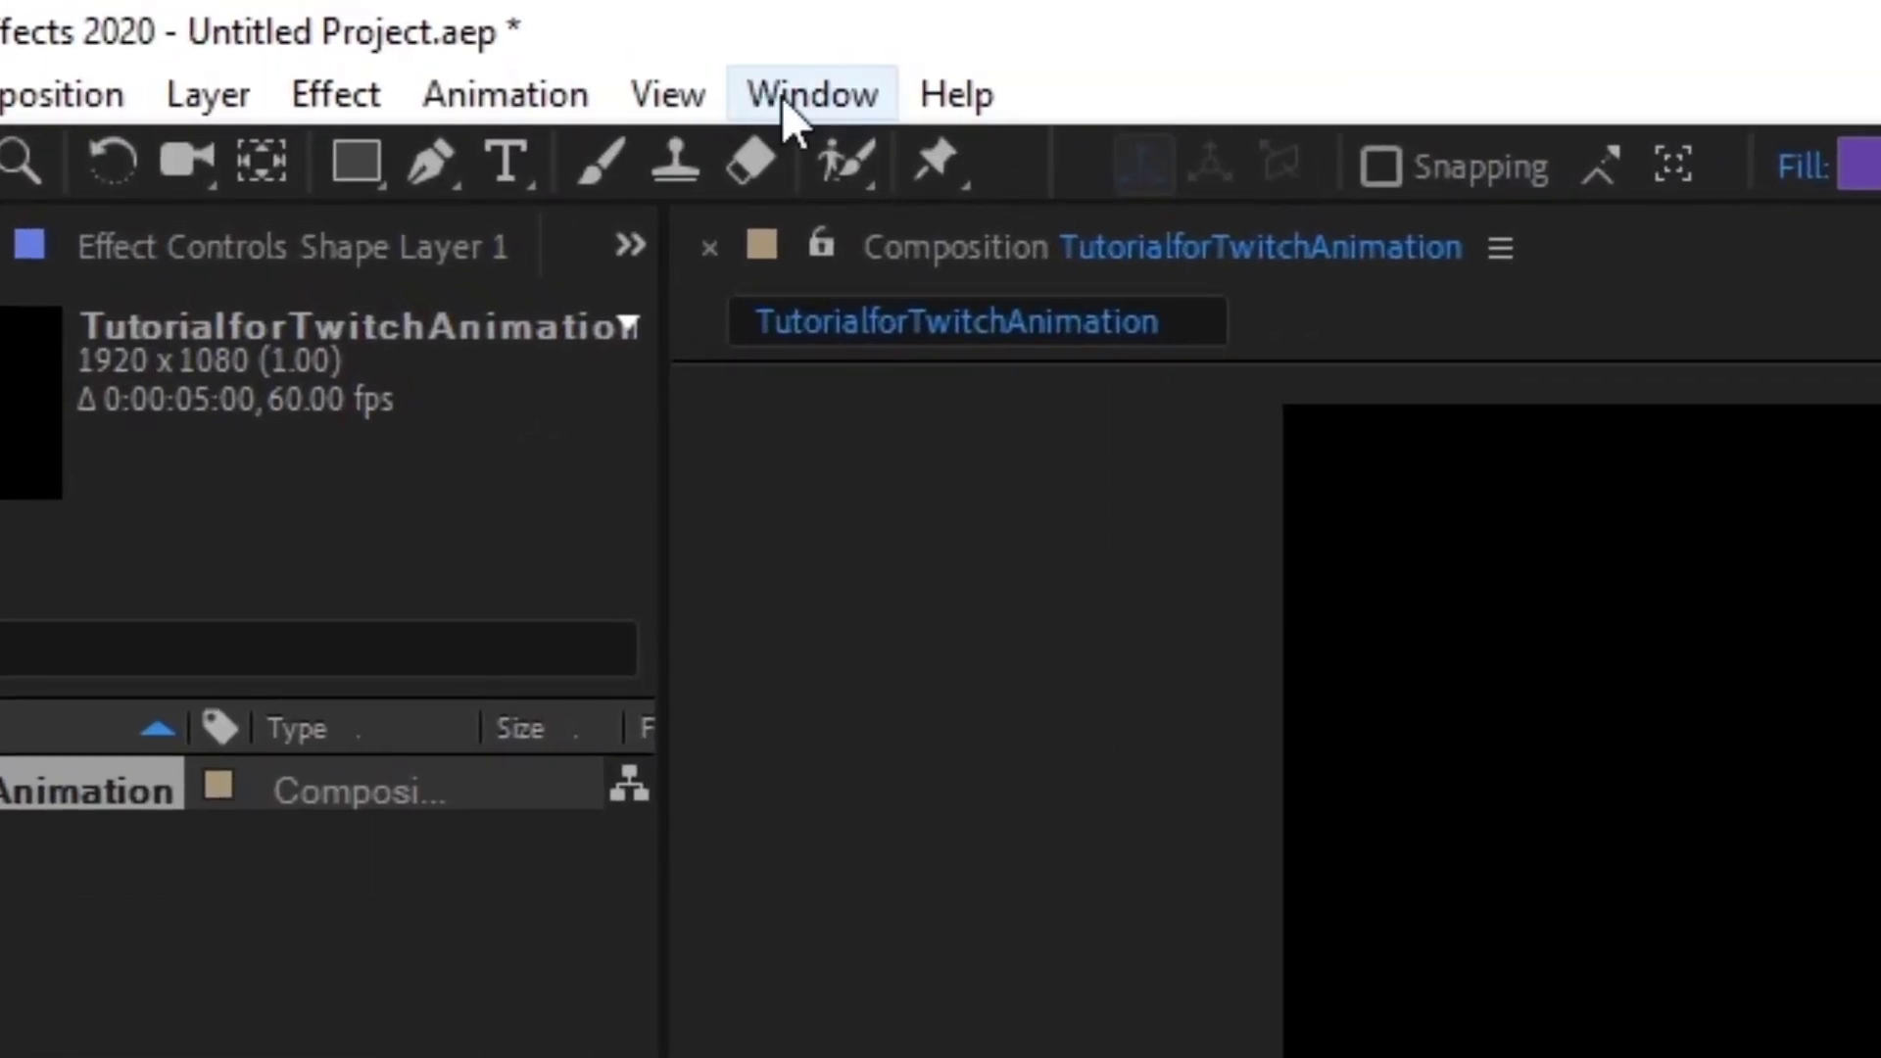
pyautogui.click(782, 97)
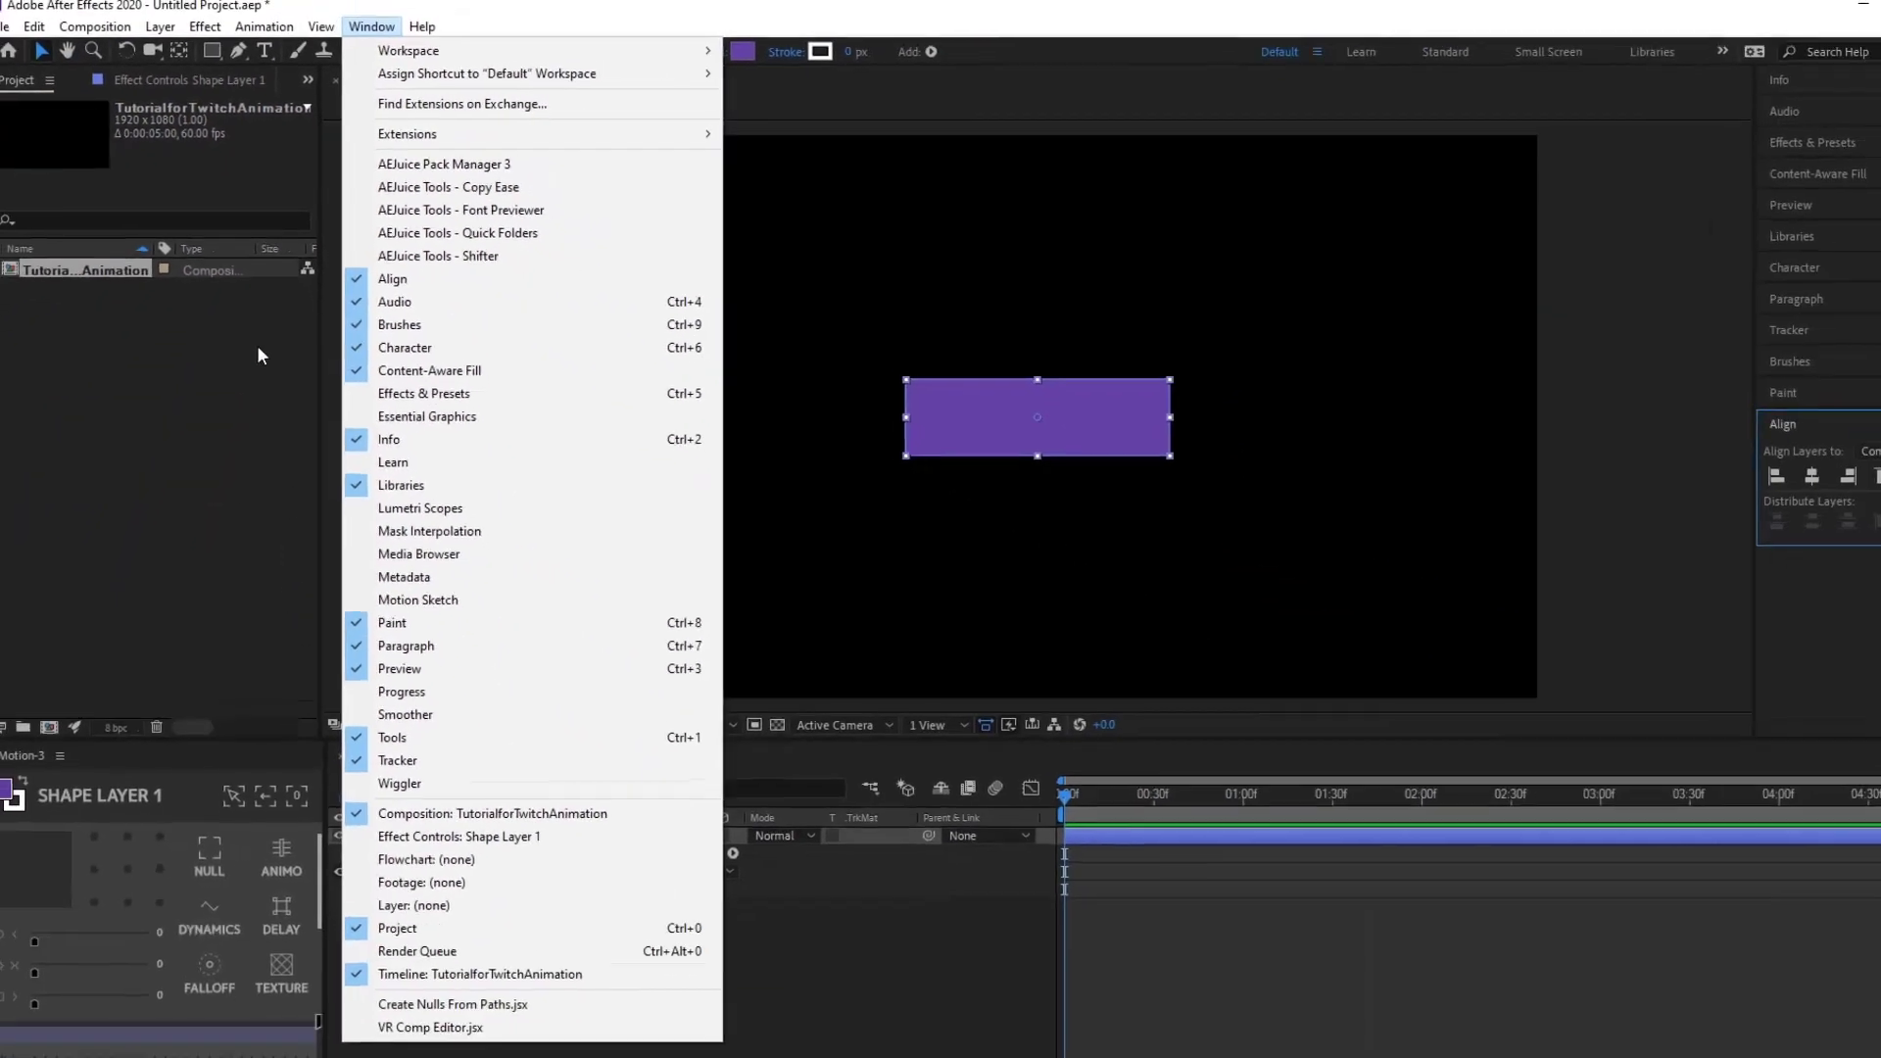
pyautogui.click(510, 578)
pyautogui.click(931, 486)
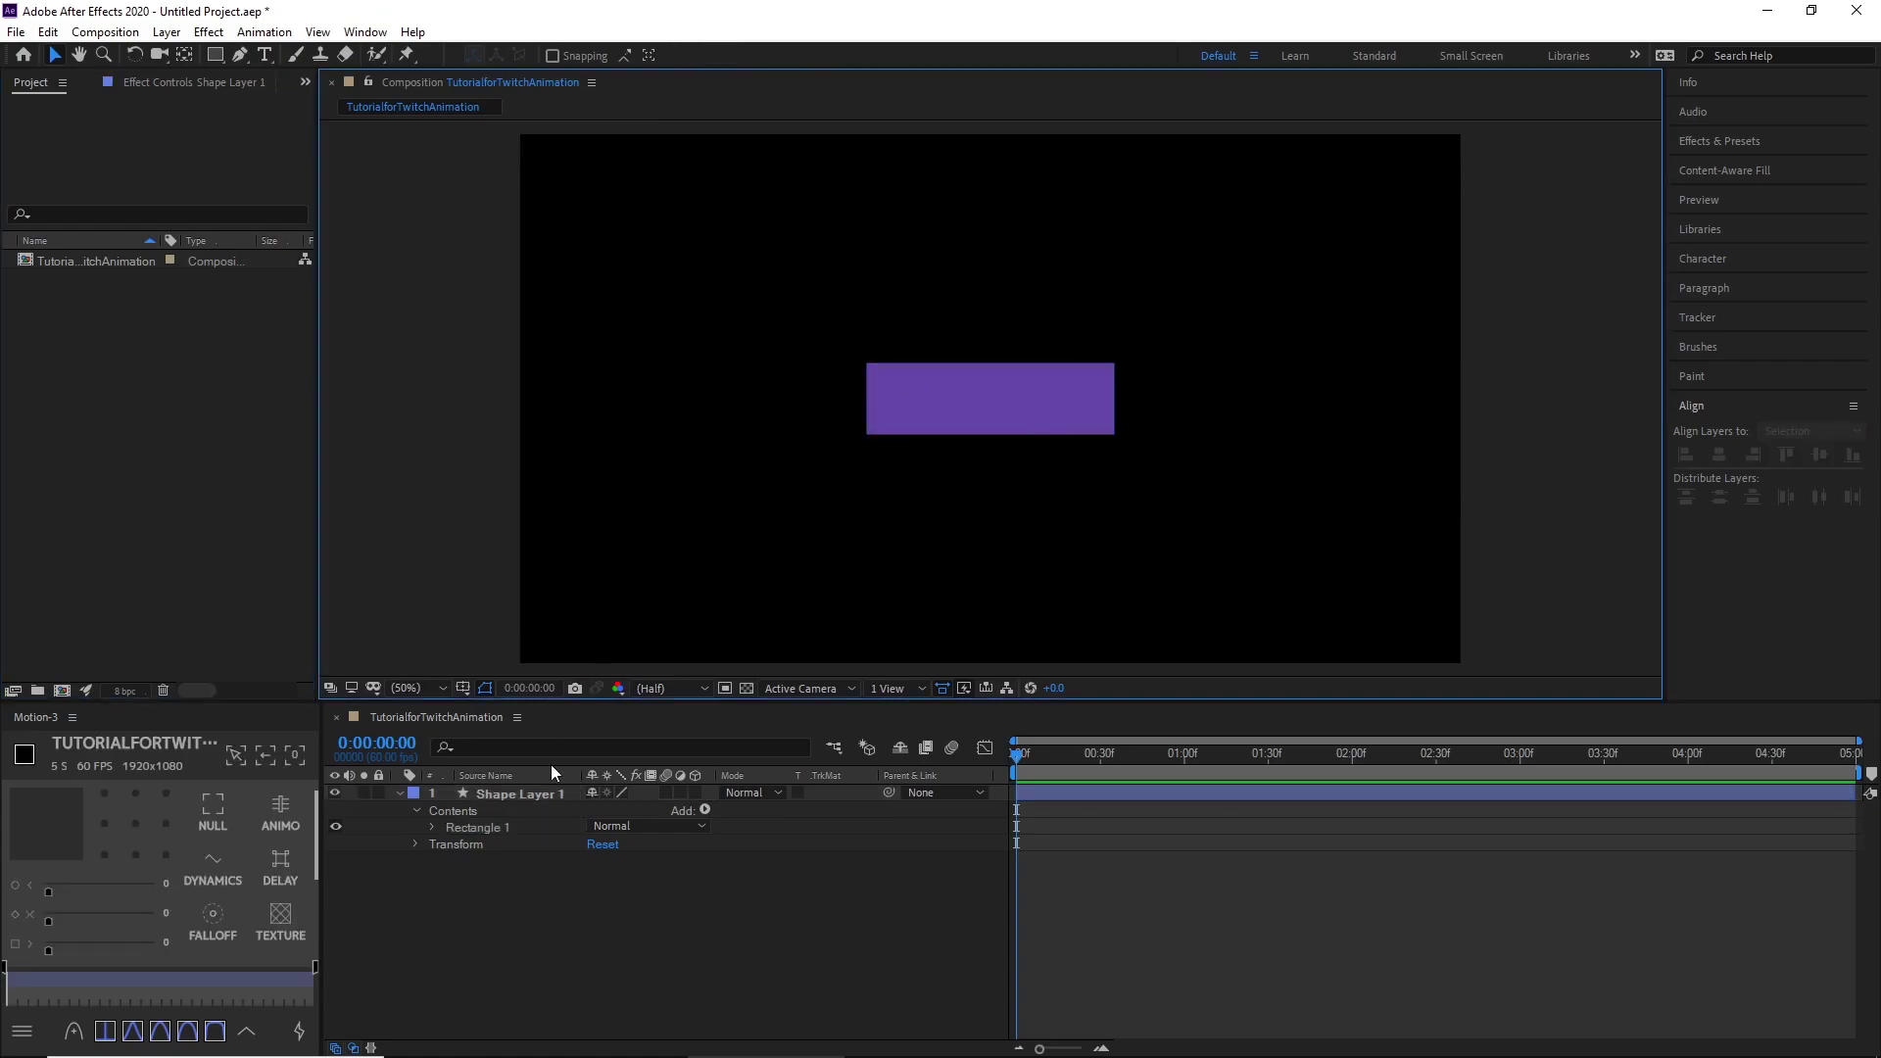
# - Set Rectangle Path 1's Roundness to 20 to round the purple rectangle's corners
pyautogui.click(399, 795)
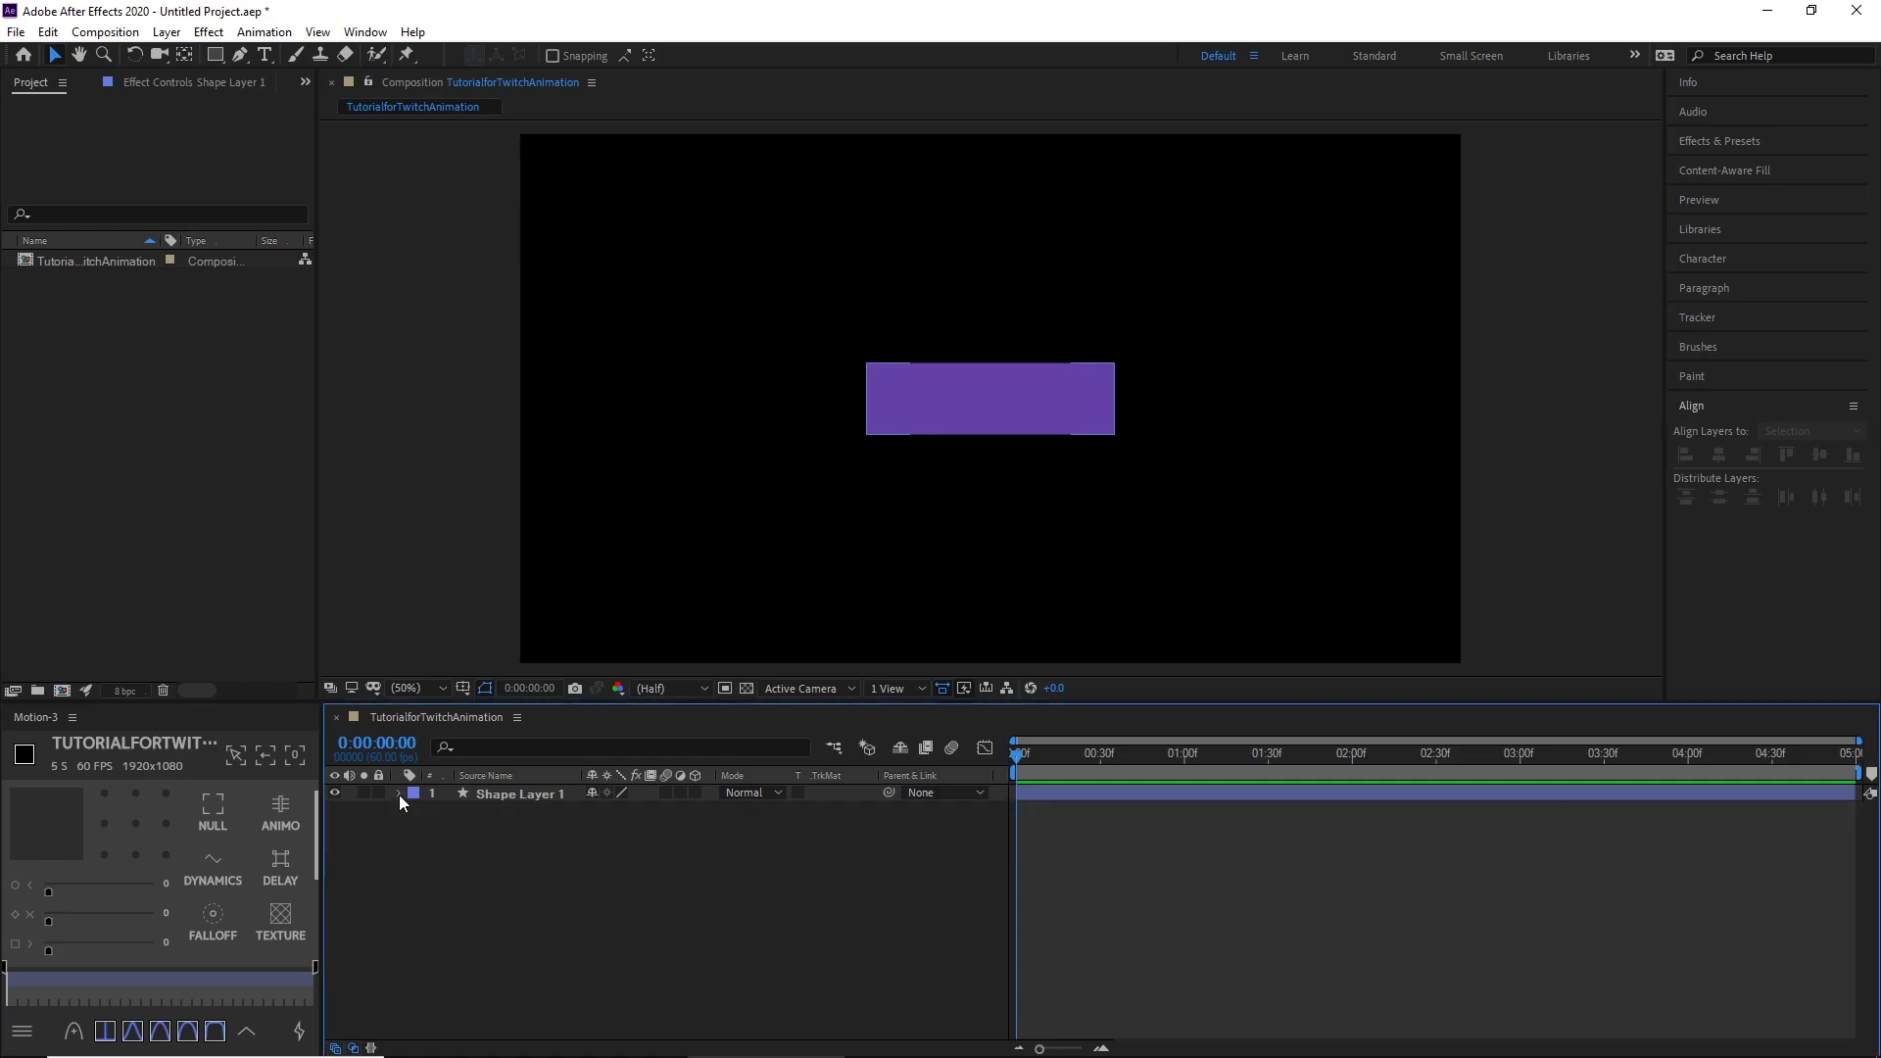
pyautogui.click(396, 793)
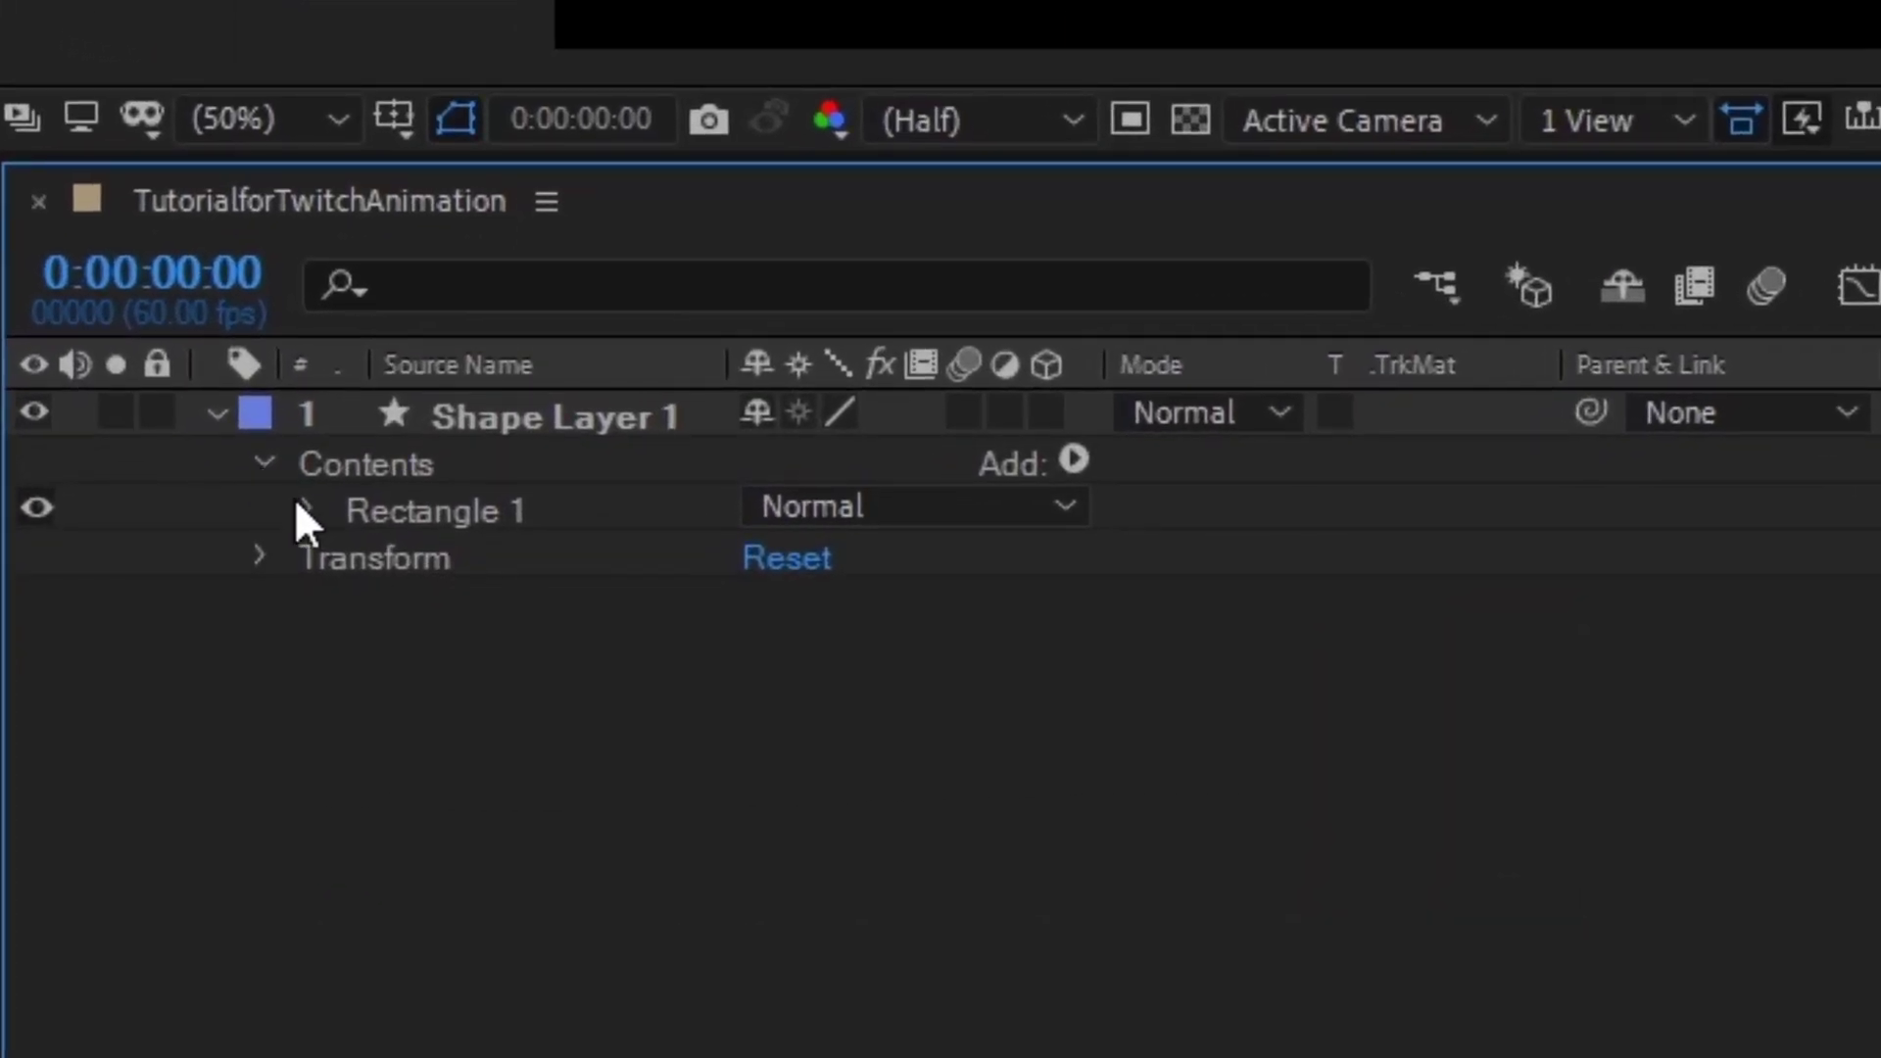
pyautogui.click(307, 509)
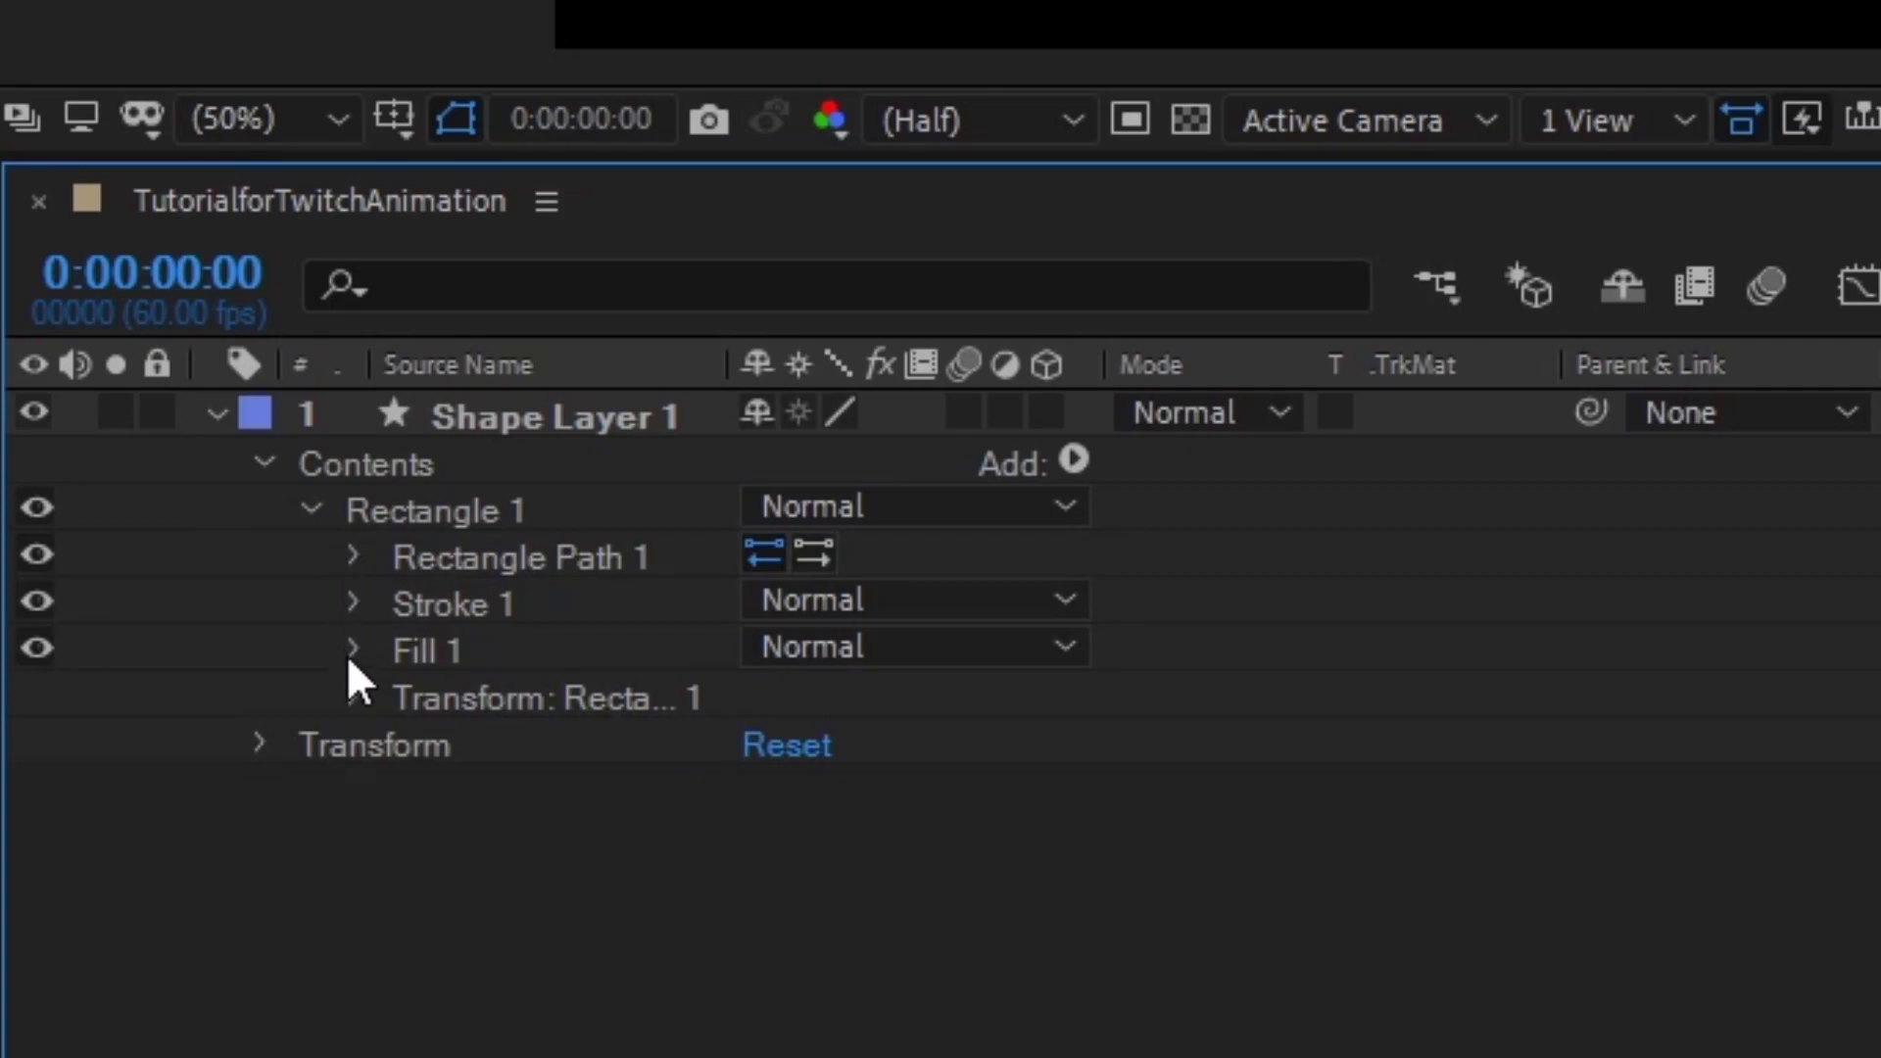
pyautogui.click(355, 556)
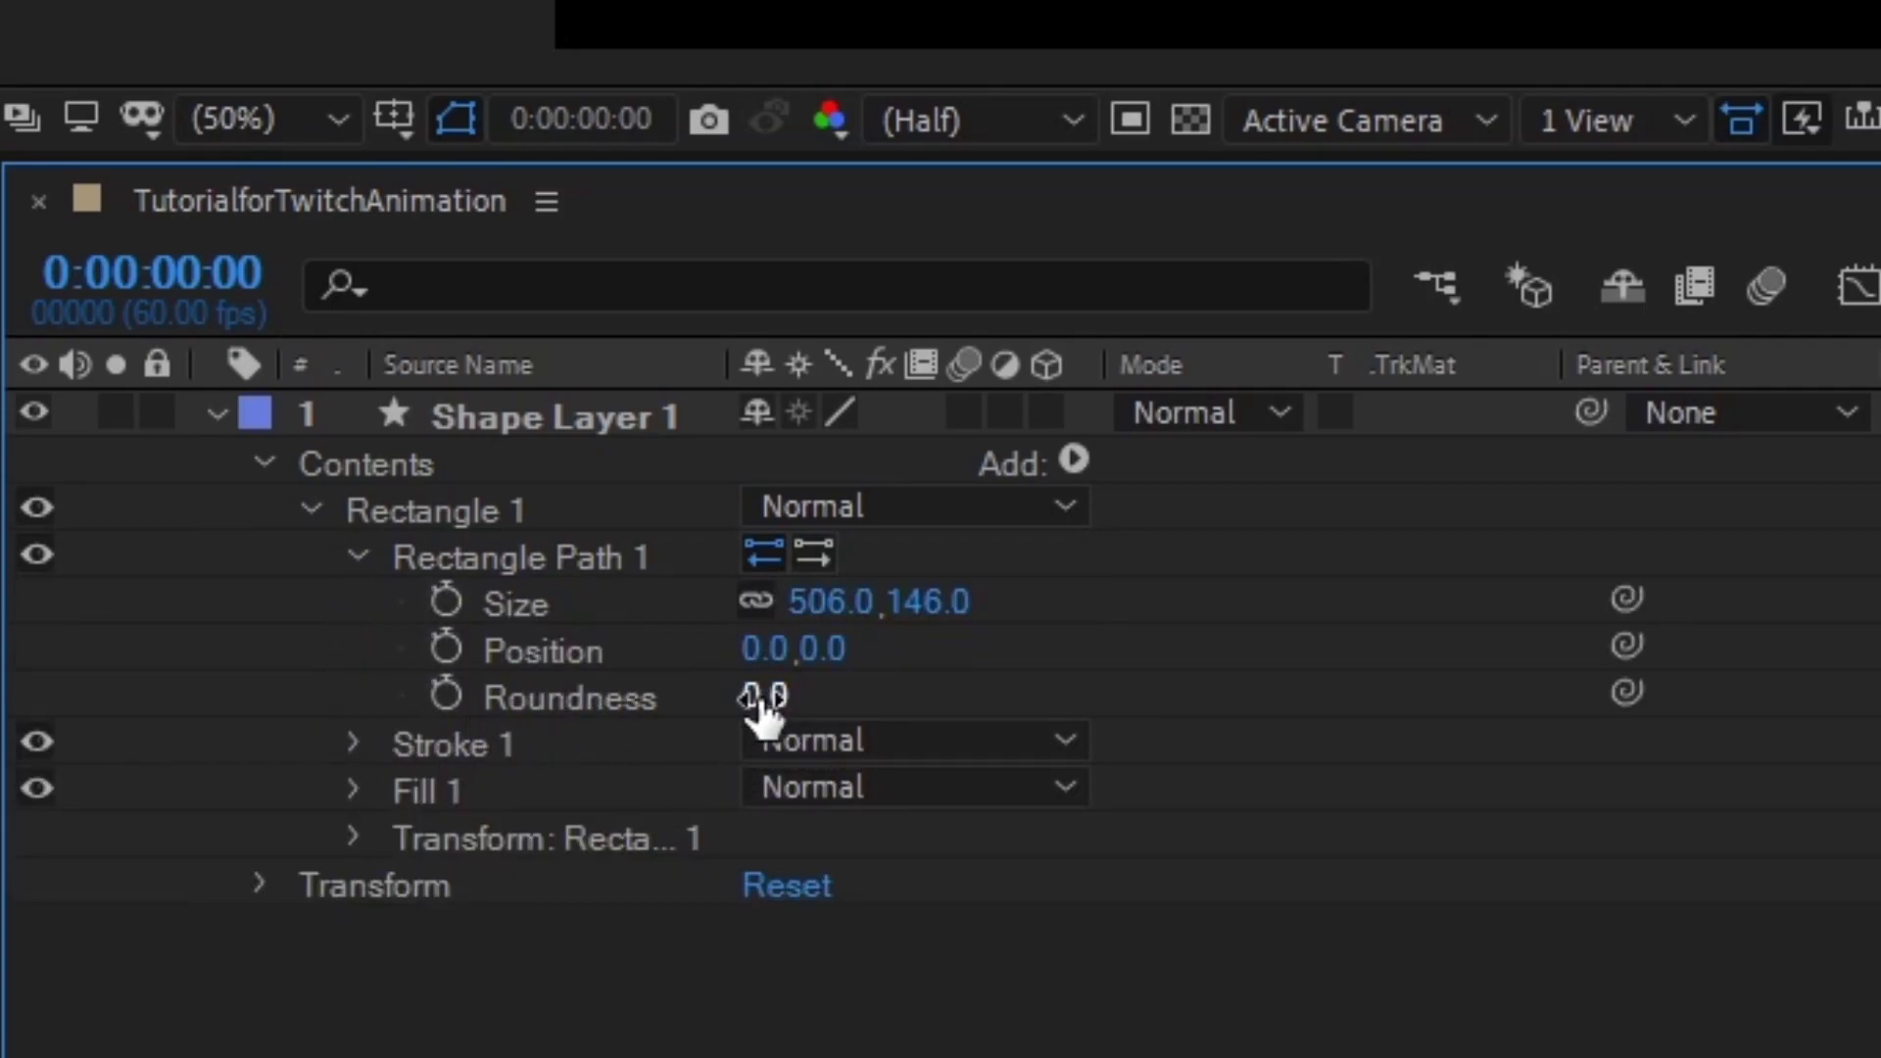
pyautogui.moveTo(762, 697); pyautogui.dragTo(819, 720)
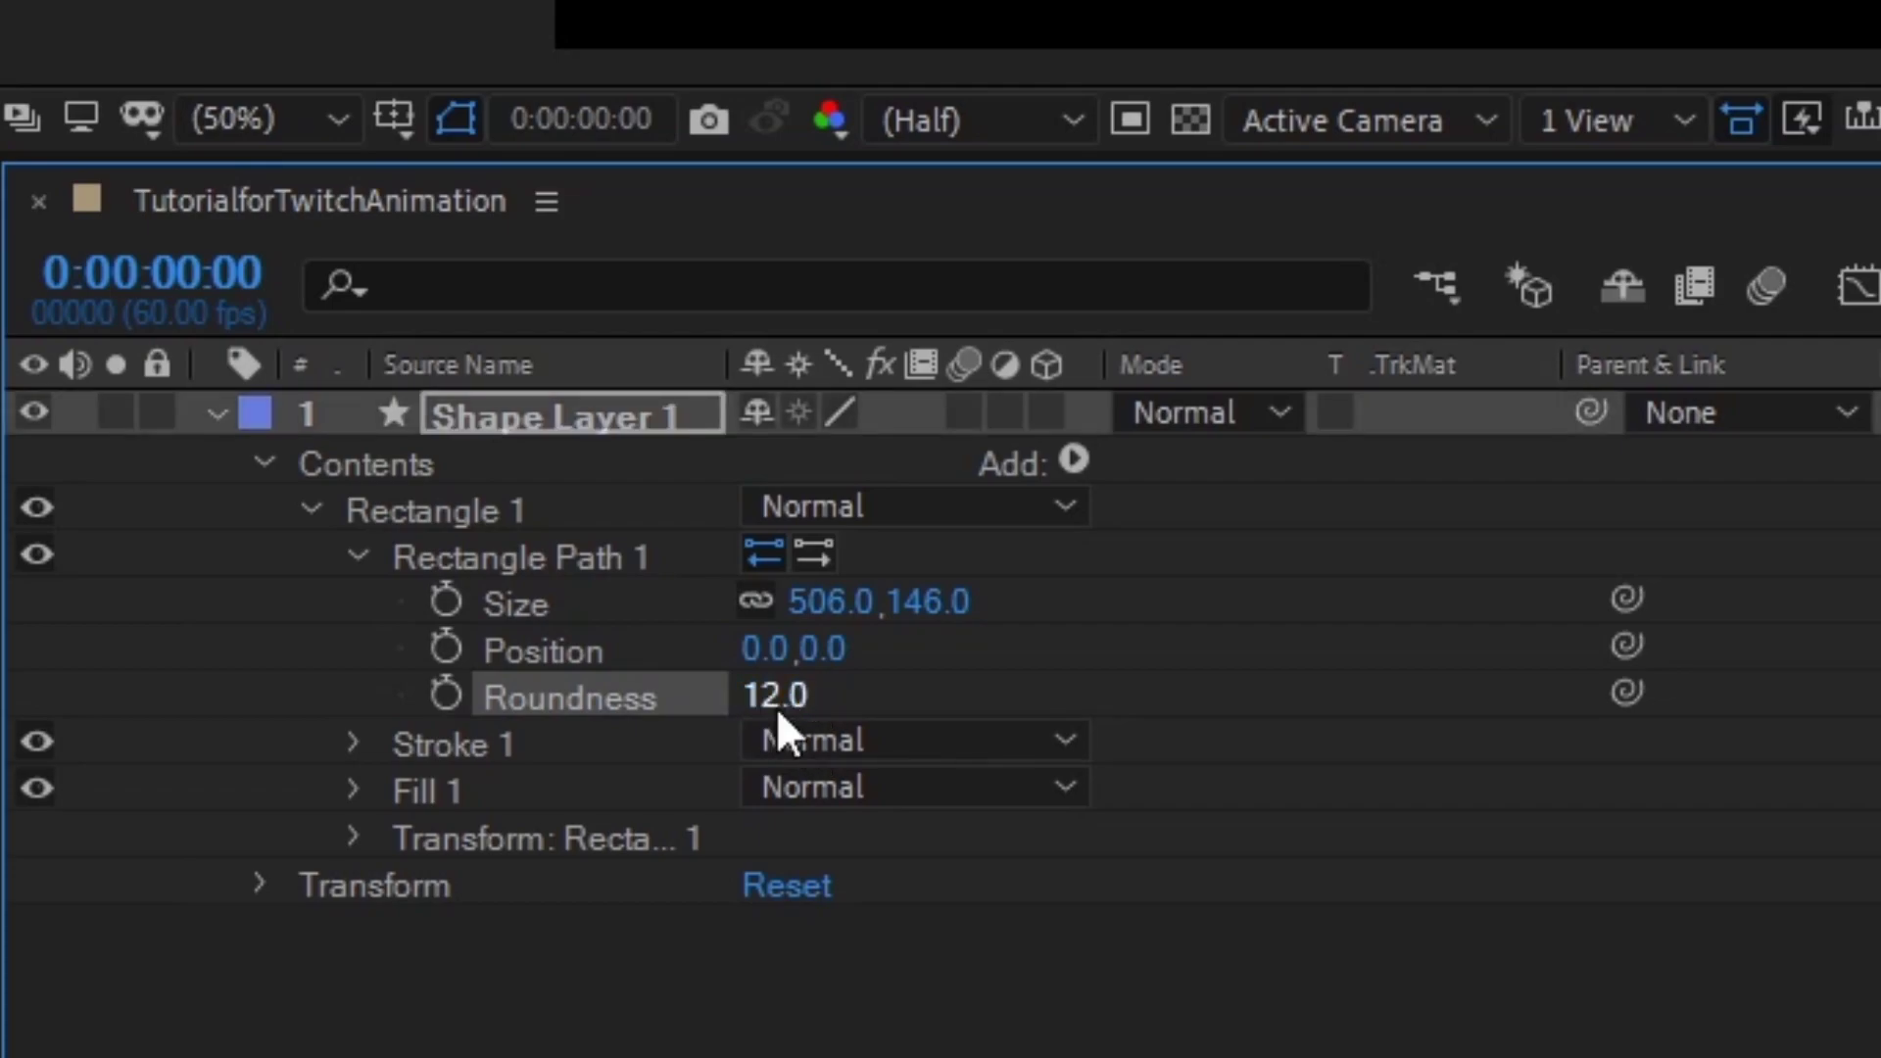
pyautogui.click(779, 701)
pyautogui.write('20')
pyautogui.press('Return')
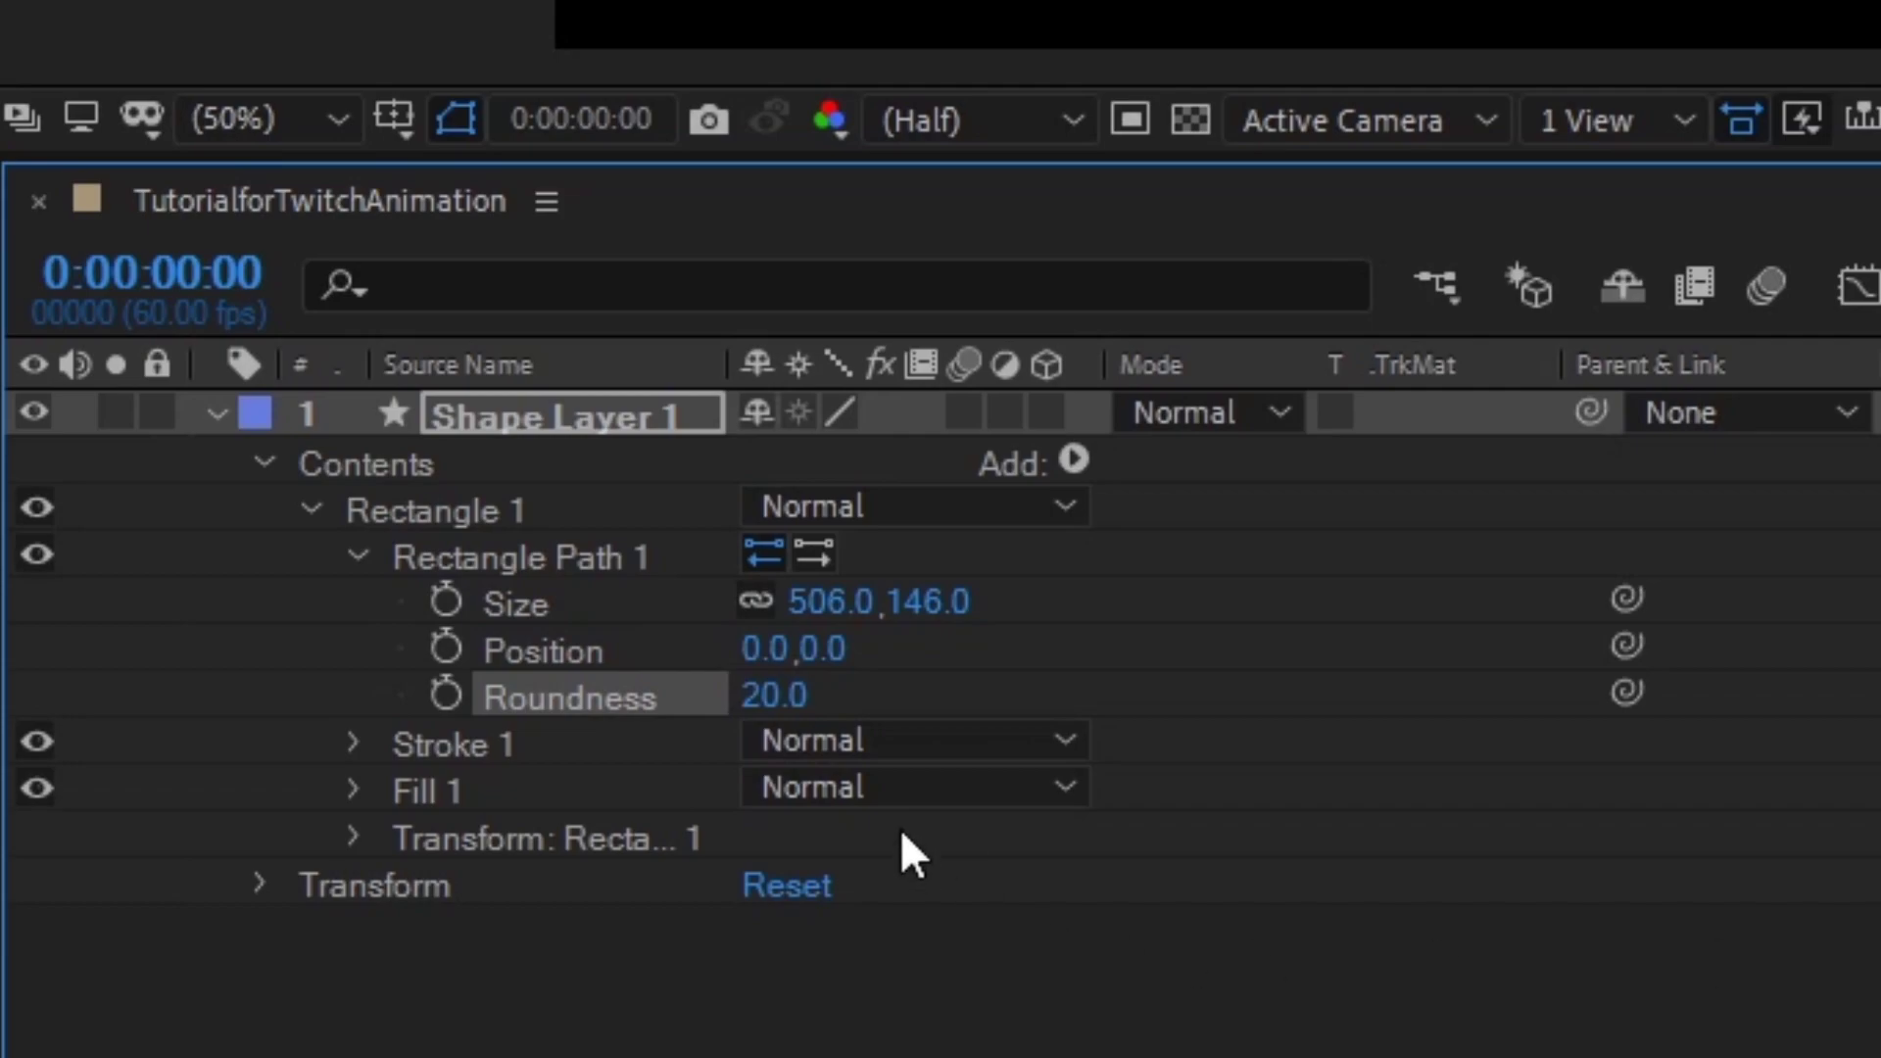
pyautogui.click(216, 413)
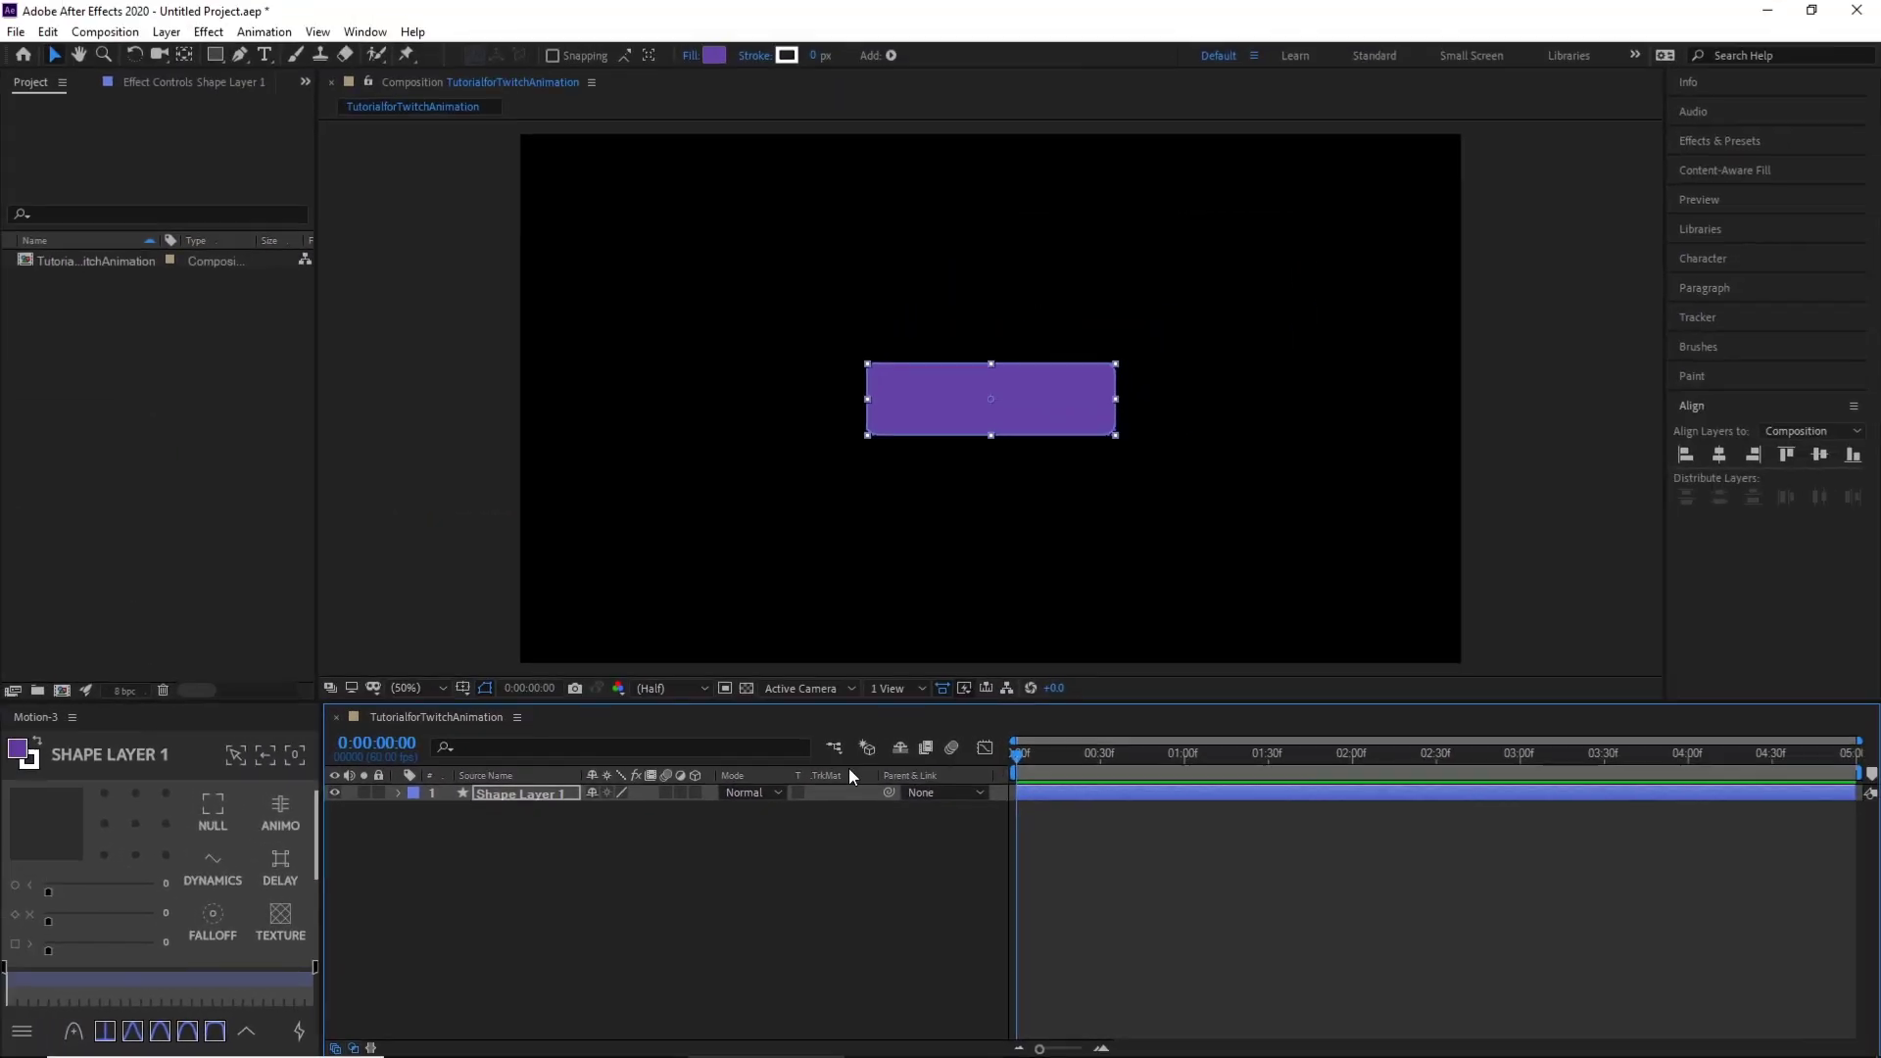
# - Add a text layer reading 'Follow' inside the purple box
pyautogui.click(1239, 507)
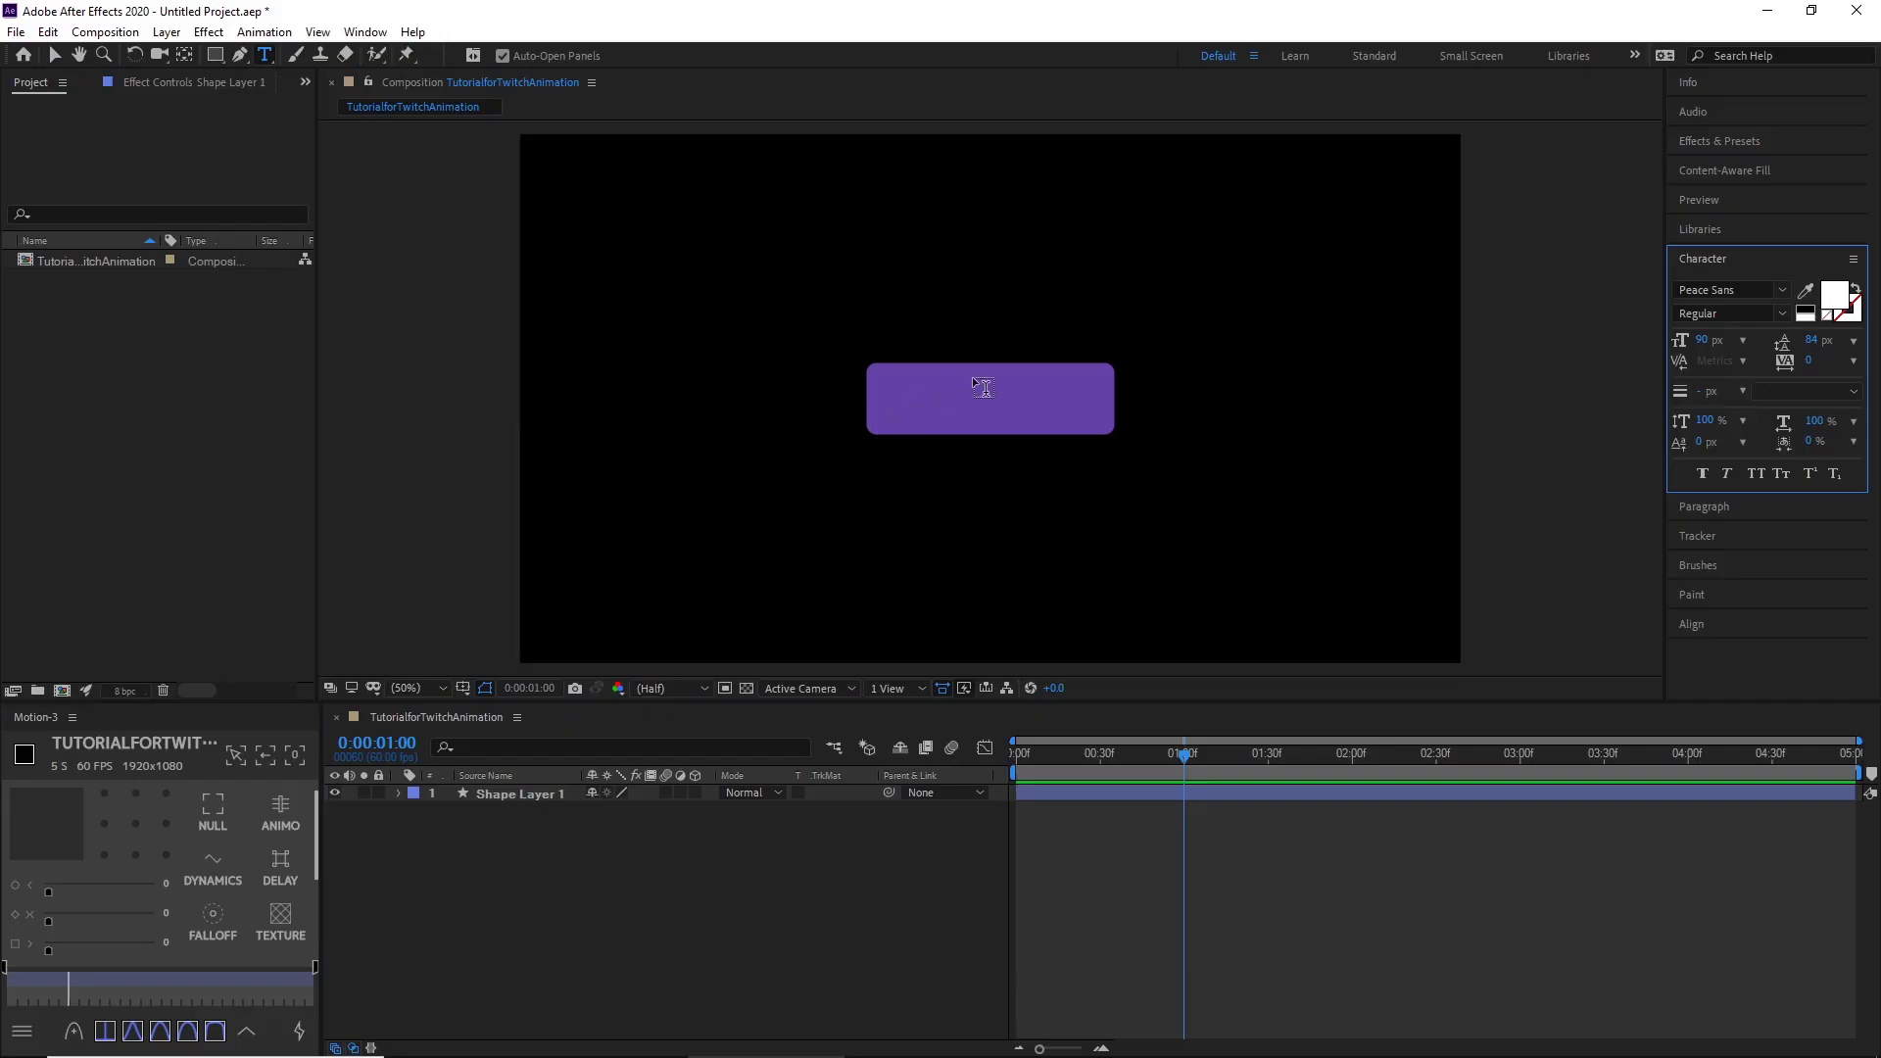
pyautogui.click(980, 397)
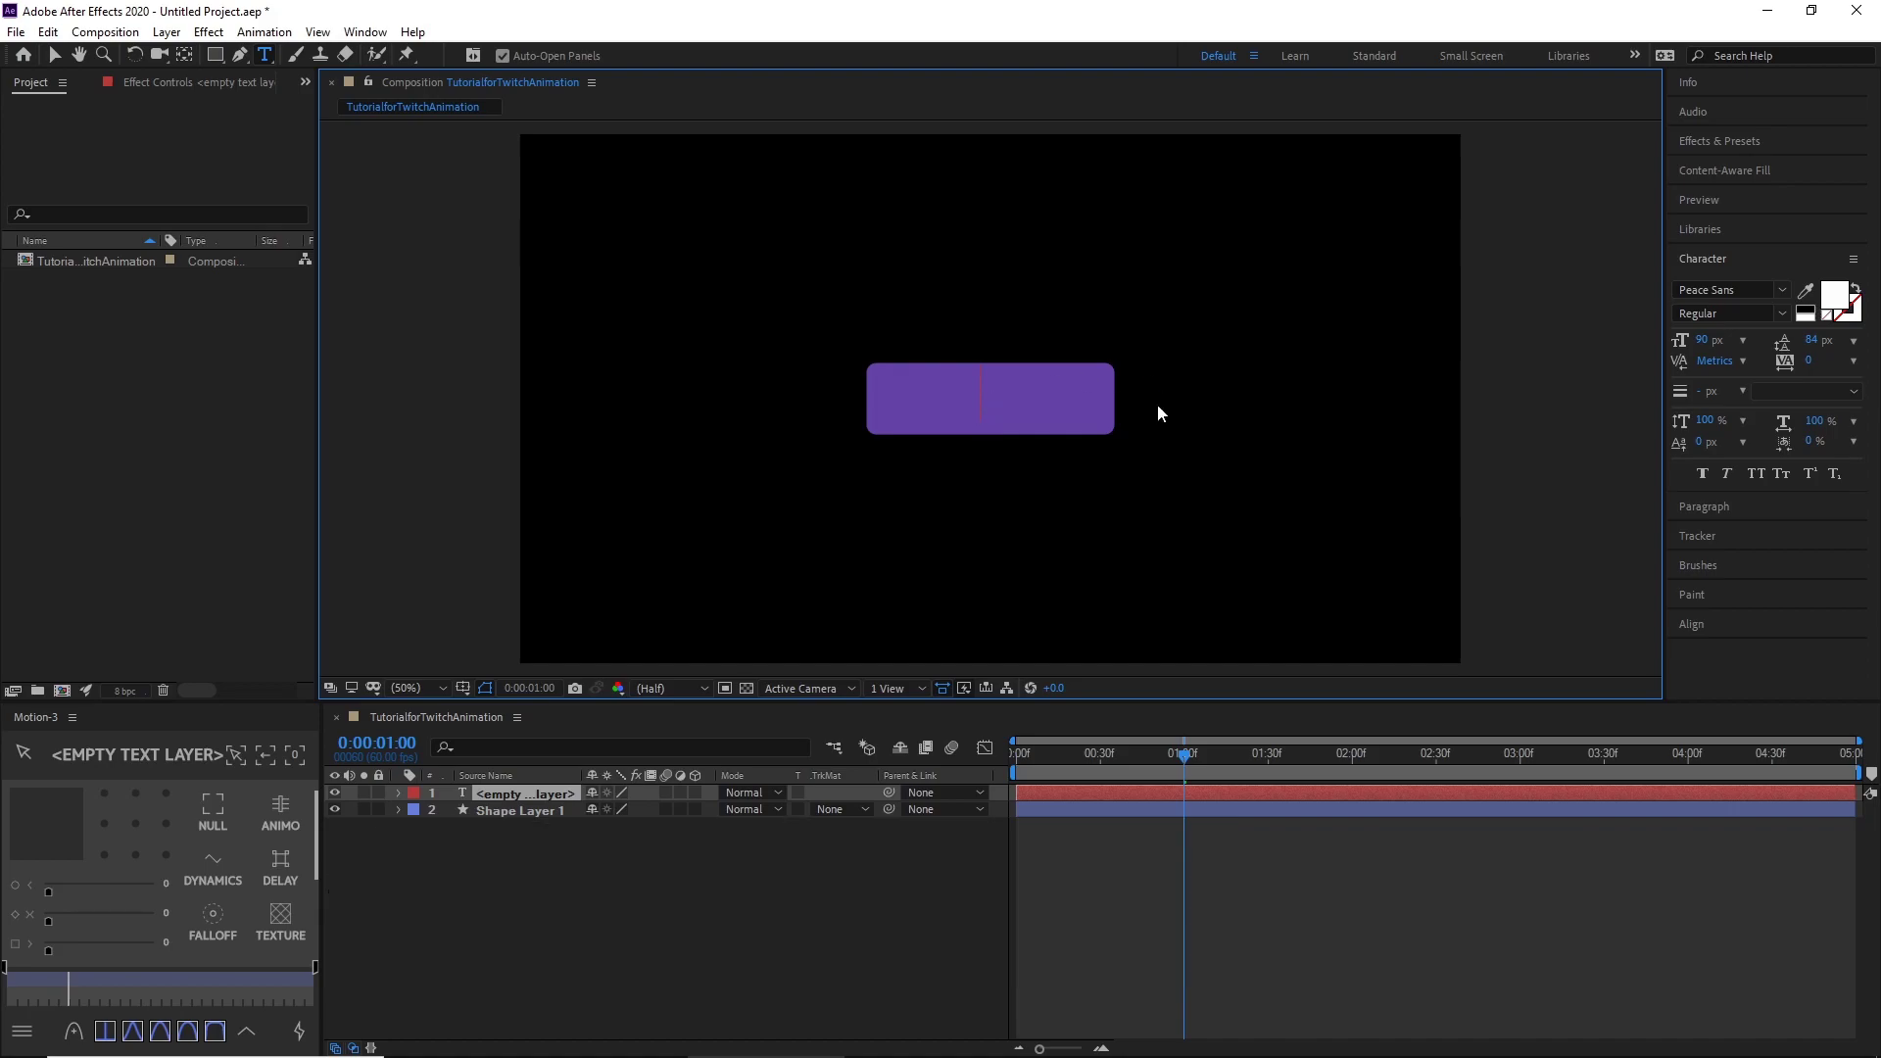
pyautogui.write('F')
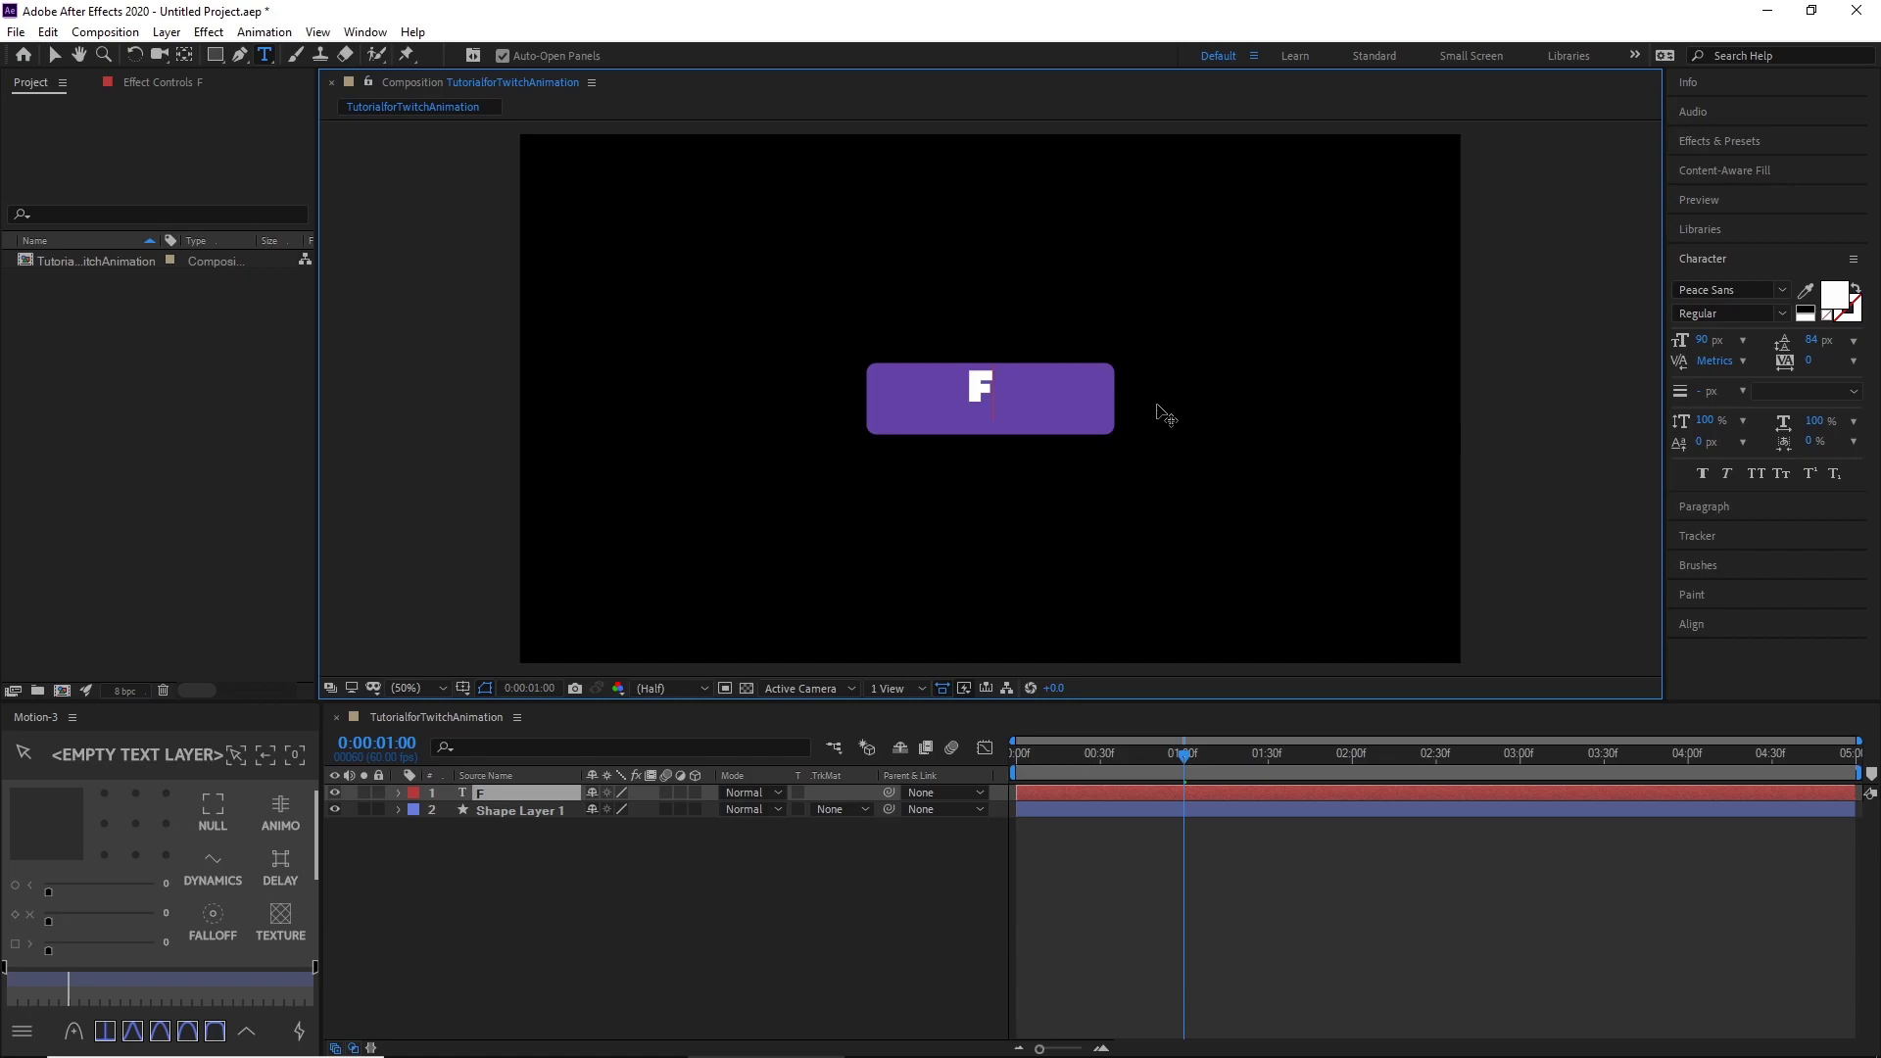
pyautogui.write('ollow')
pyautogui.press('Escape')
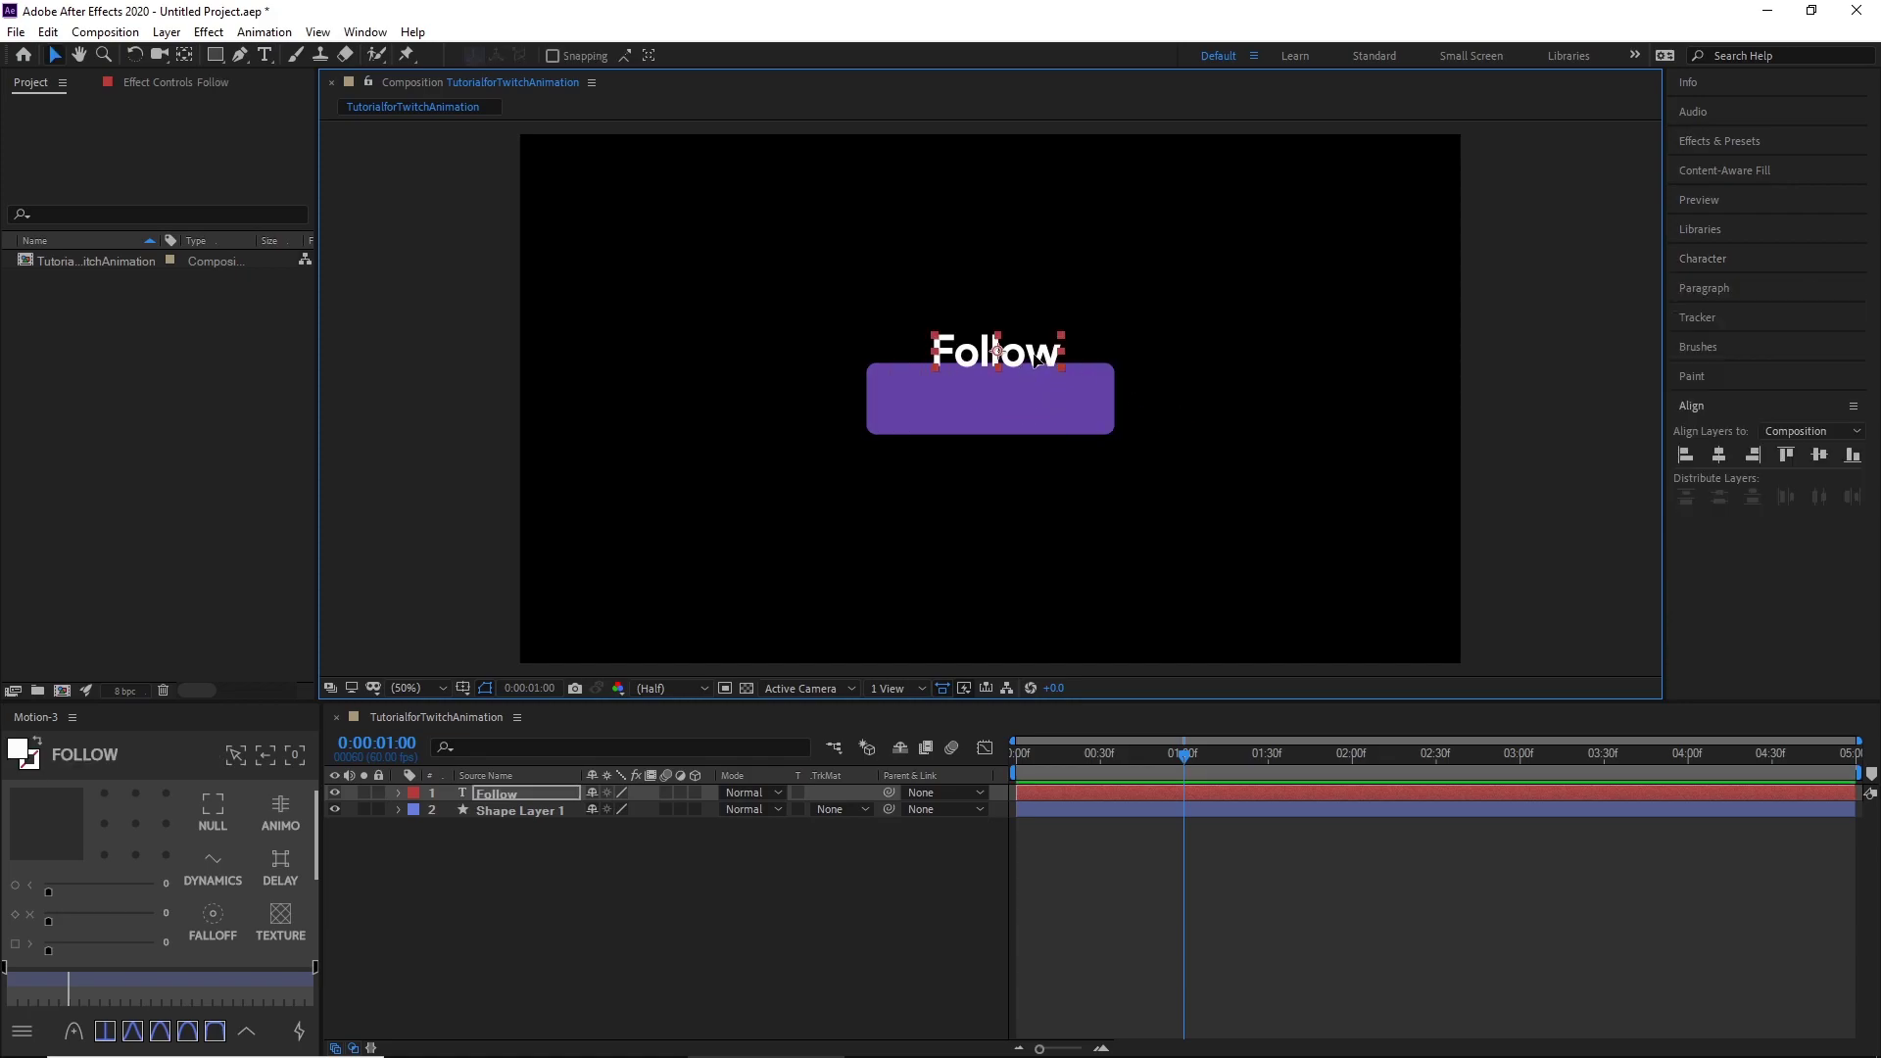
# - Move the Follow text into the box and centre it in the composition
pyautogui.moveTo(1036, 360); pyautogui.dragTo(1051, 406)
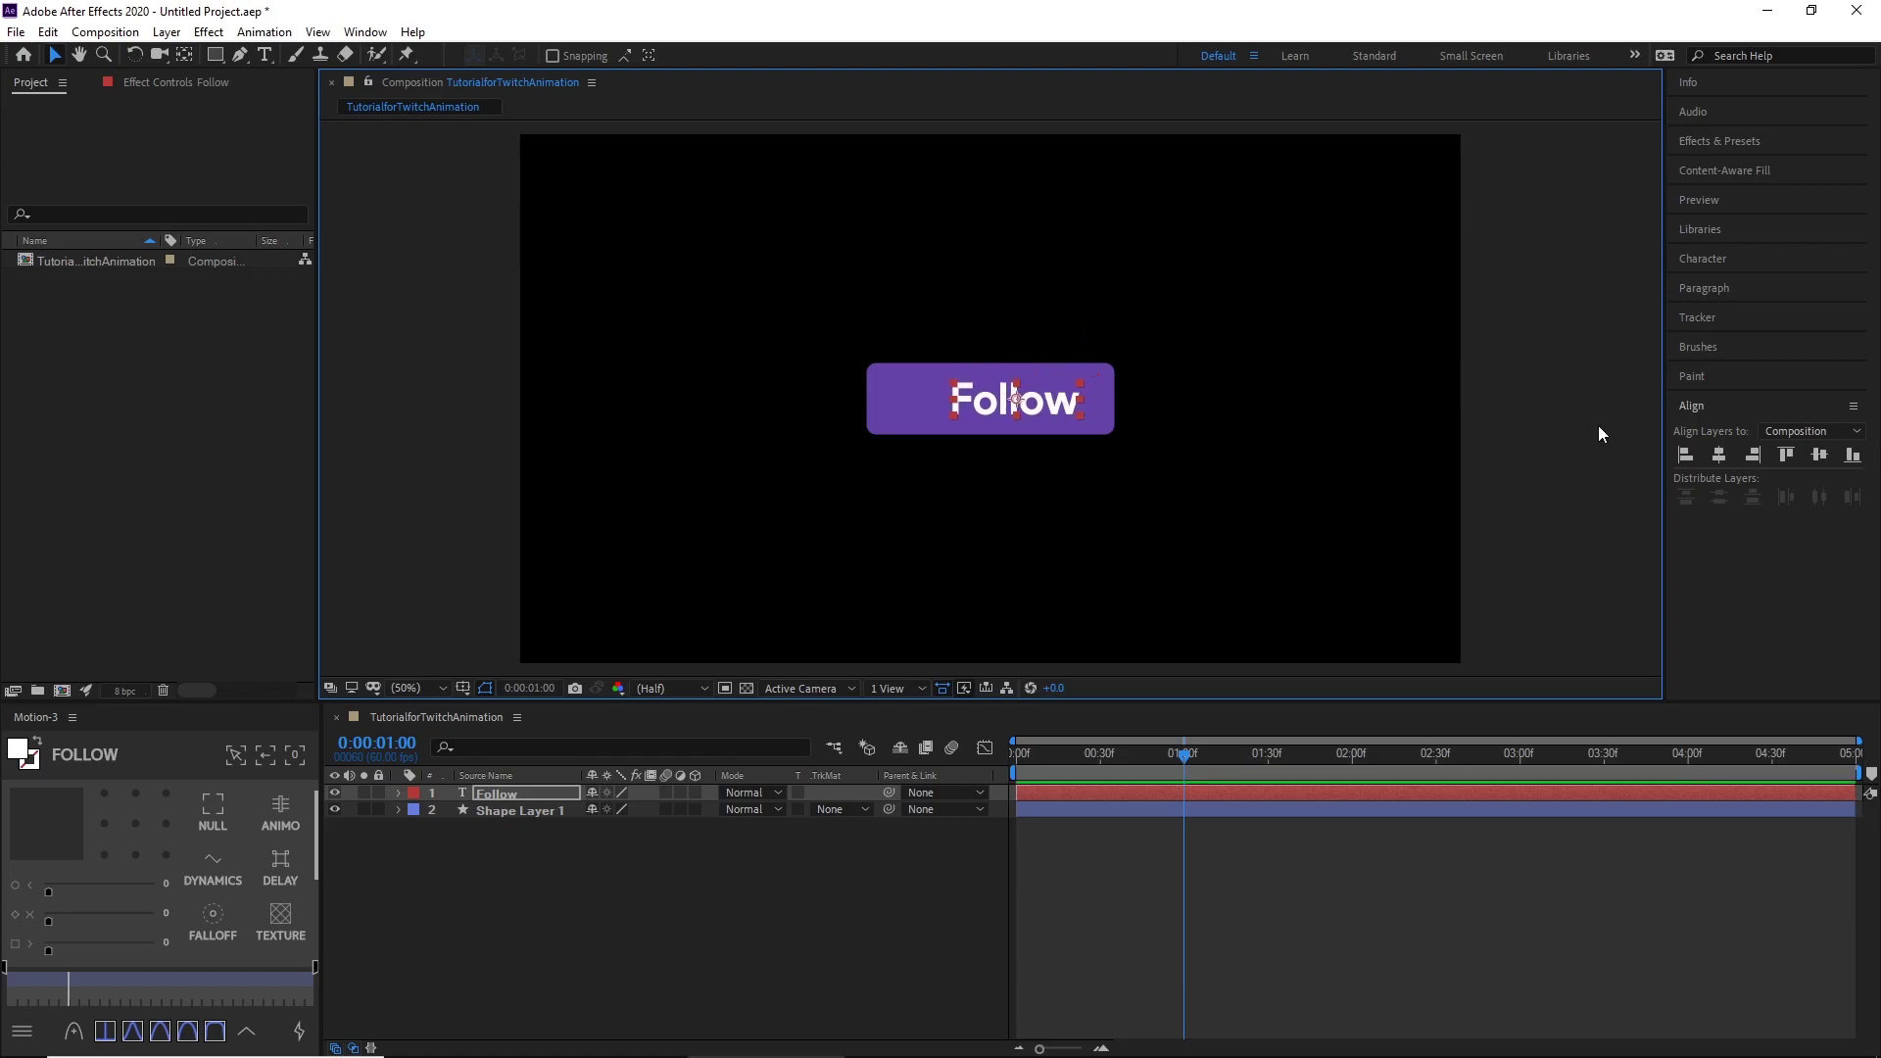
pyautogui.click(1818, 461)
pyautogui.click(1073, 348)
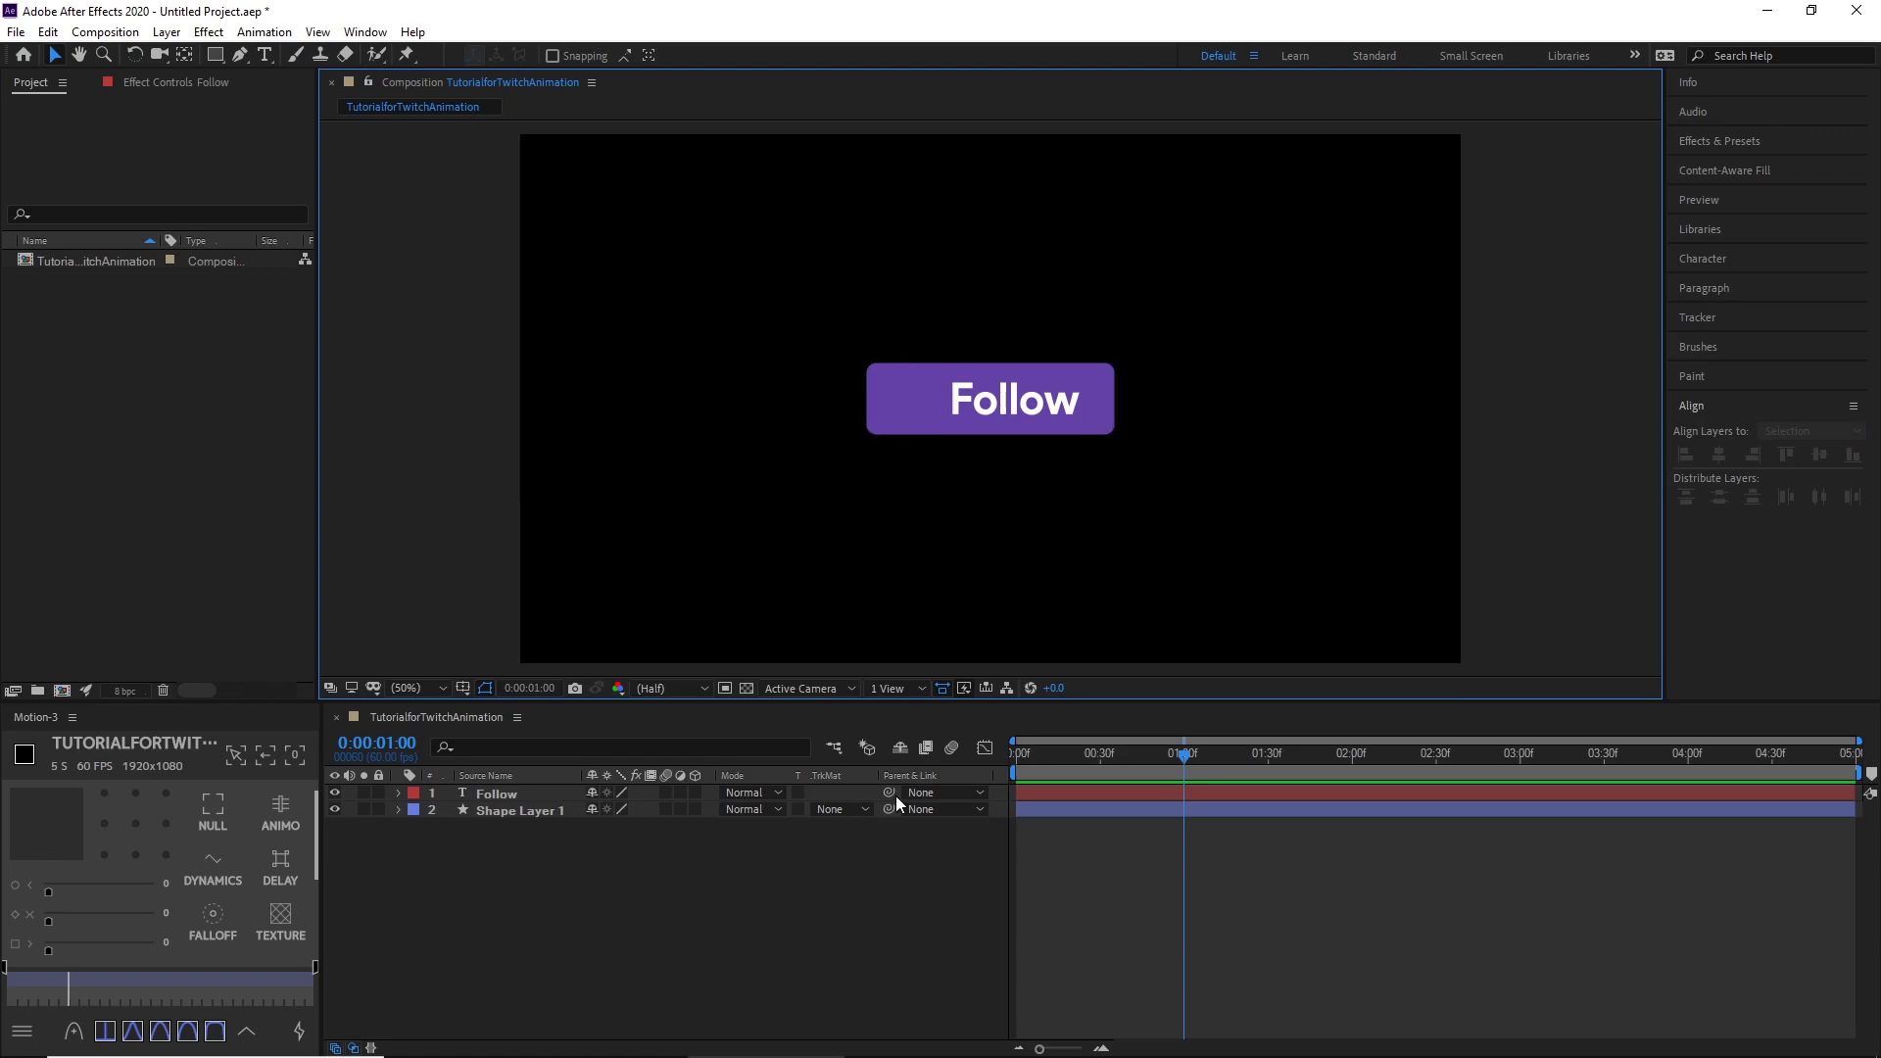
# - Parent the Follow text layer to Shape Layer 1 with the pick whip, then select Shape Layer 1
pyautogui.click(1255, 833)
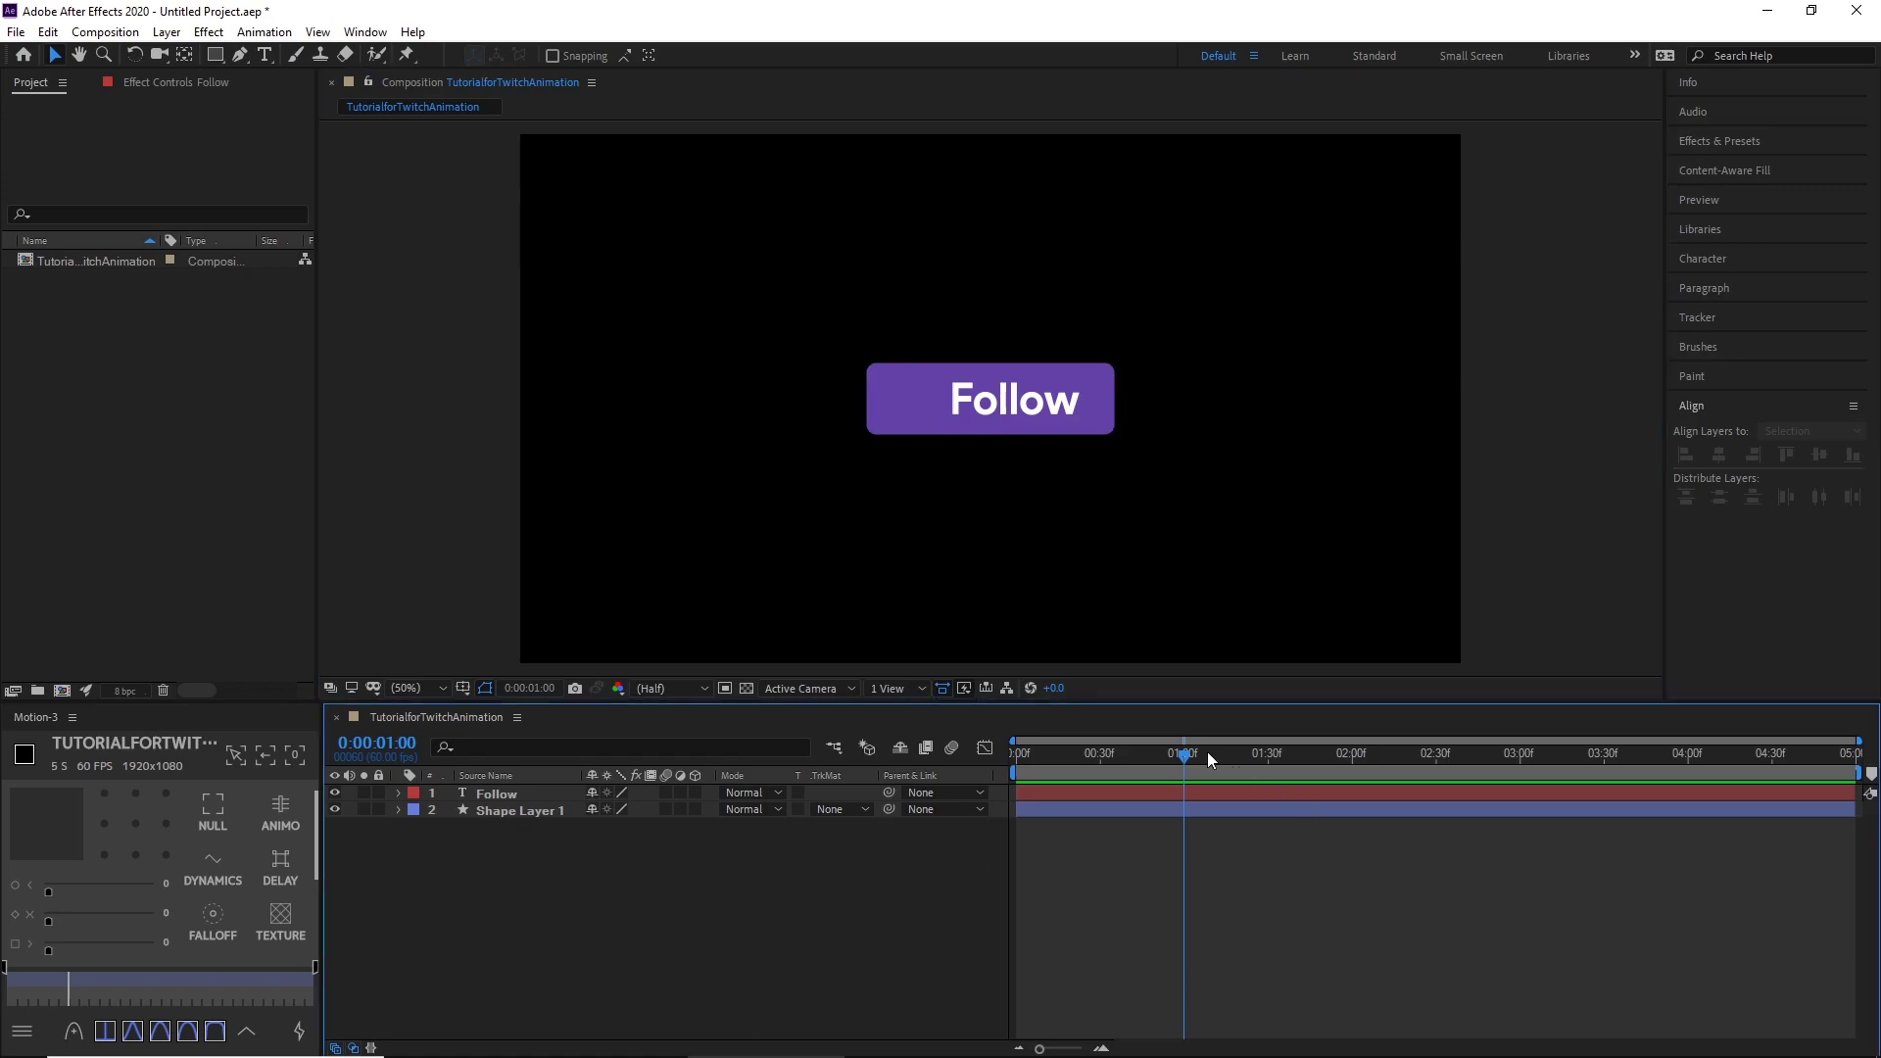
pyautogui.moveTo(1177, 756); pyautogui.dragTo(1266, 795)
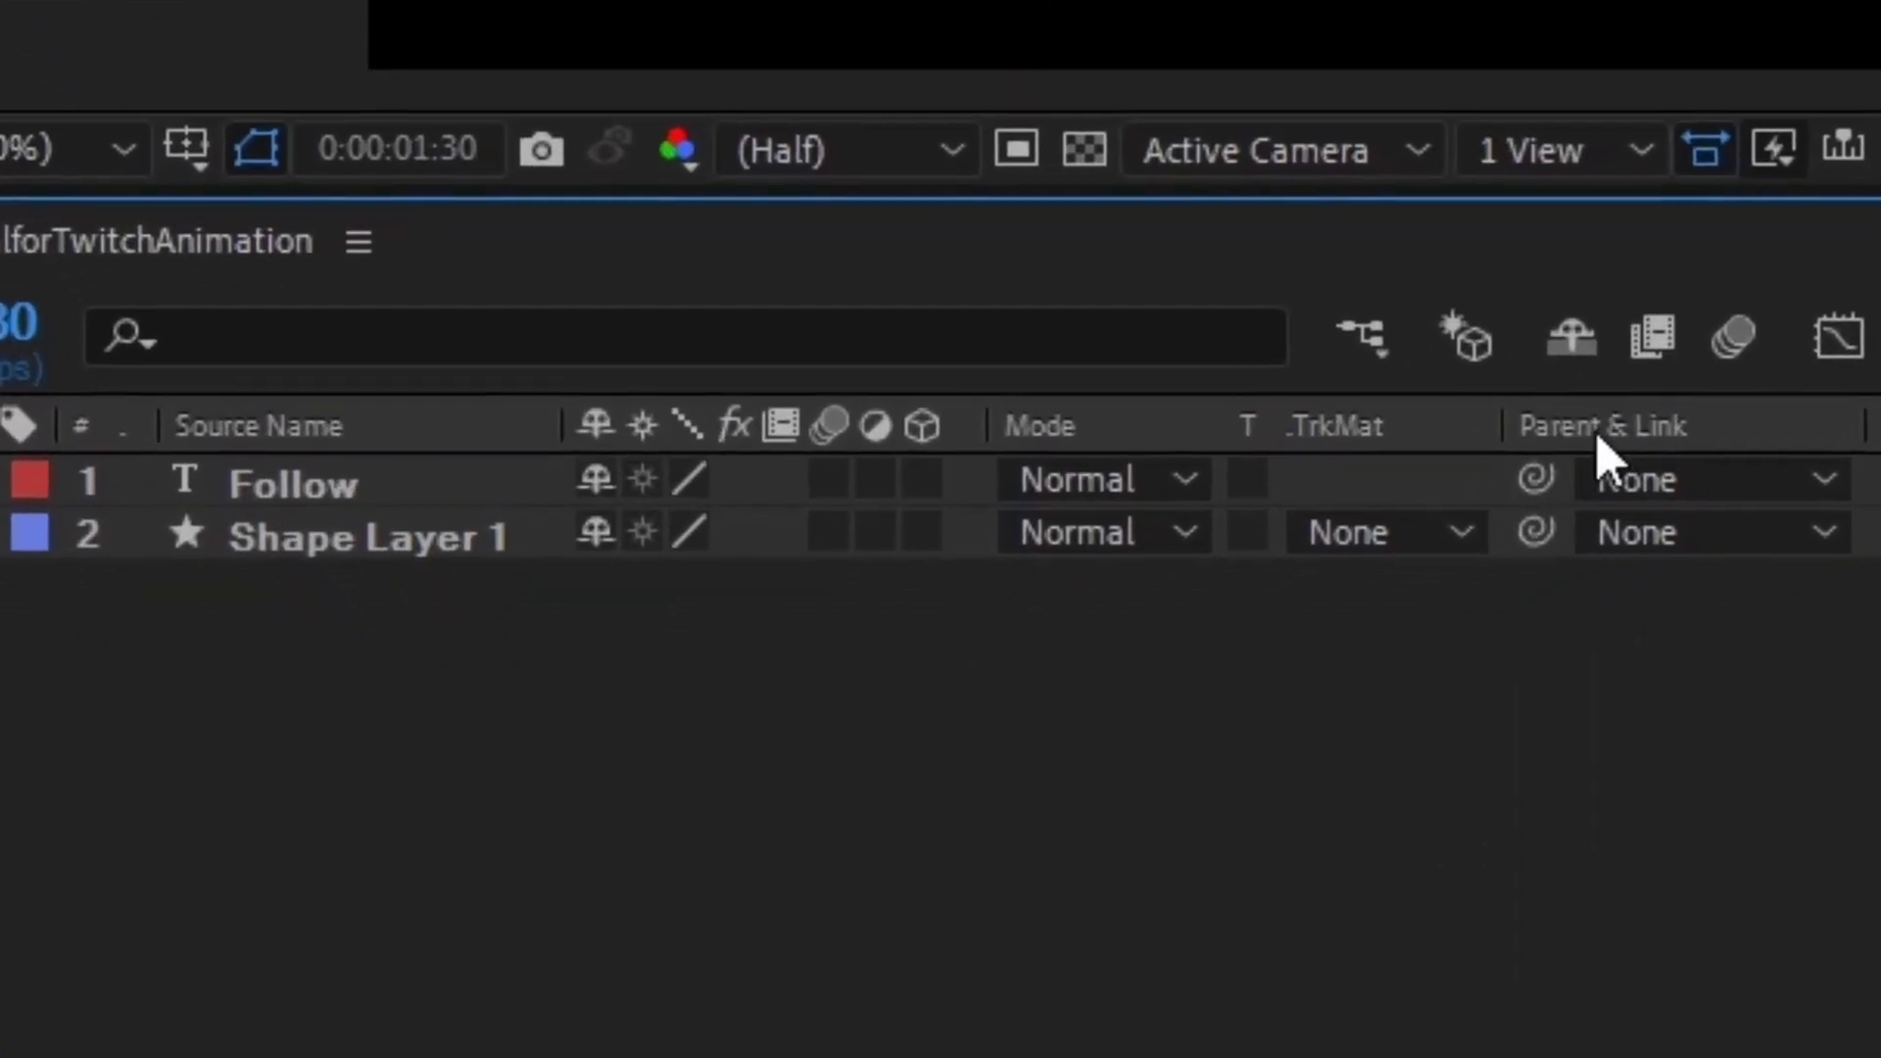
pyautogui.click(512, 792)
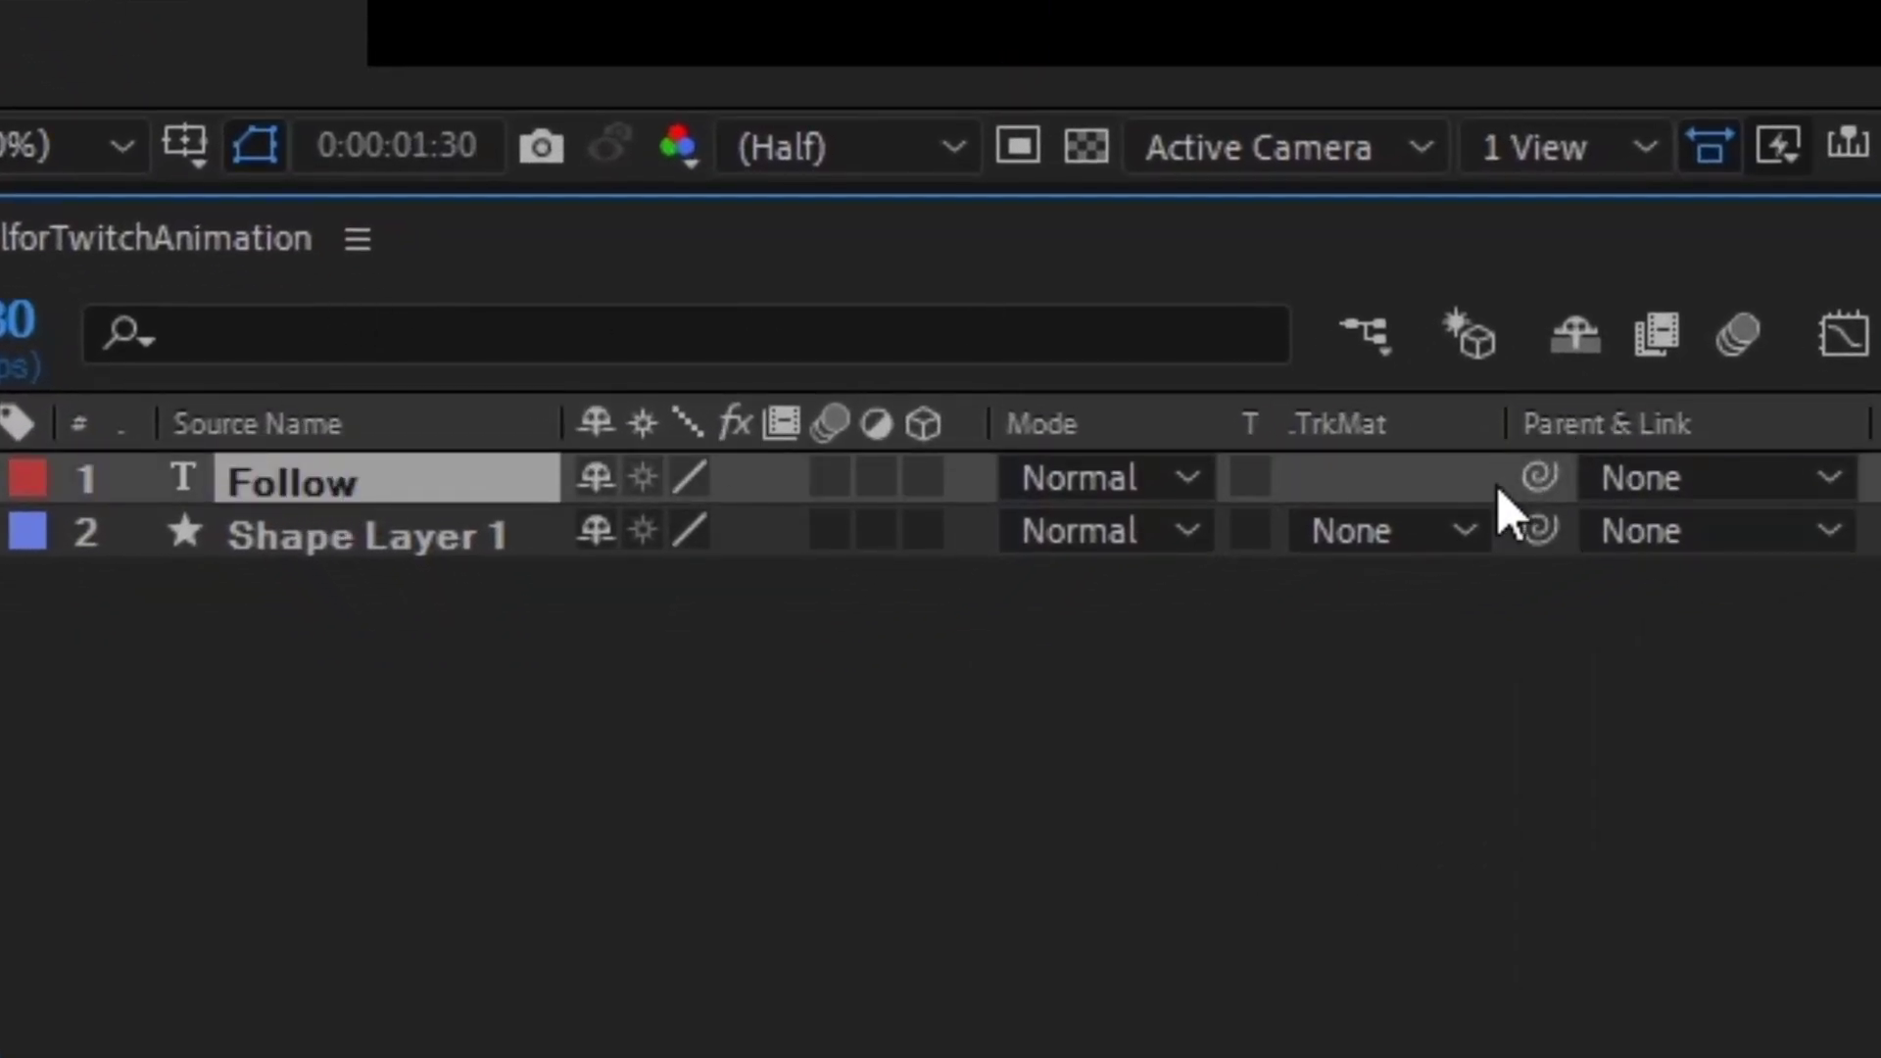
pyautogui.moveTo(1538, 480); pyautogui.dragTo(456, 537)
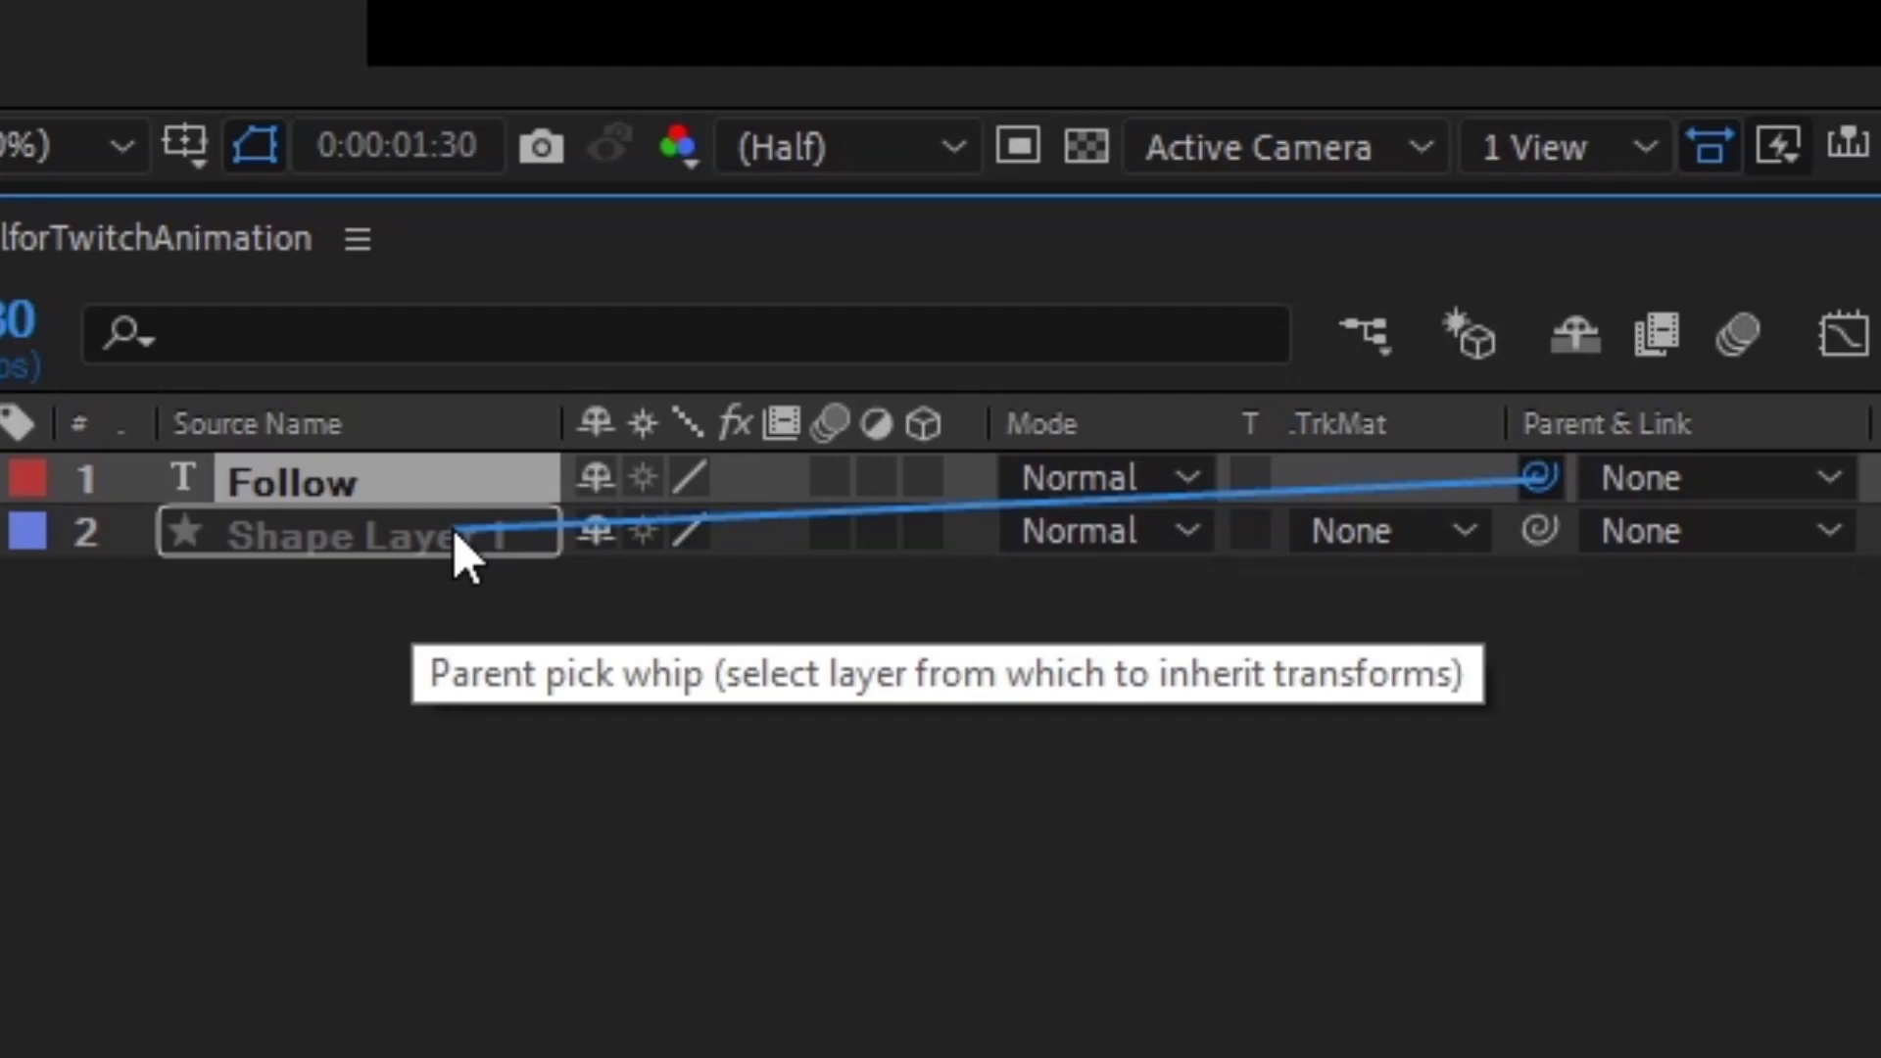
pyautogui.moveTo(455, 537); pyautogui.dragTo(457, 541)
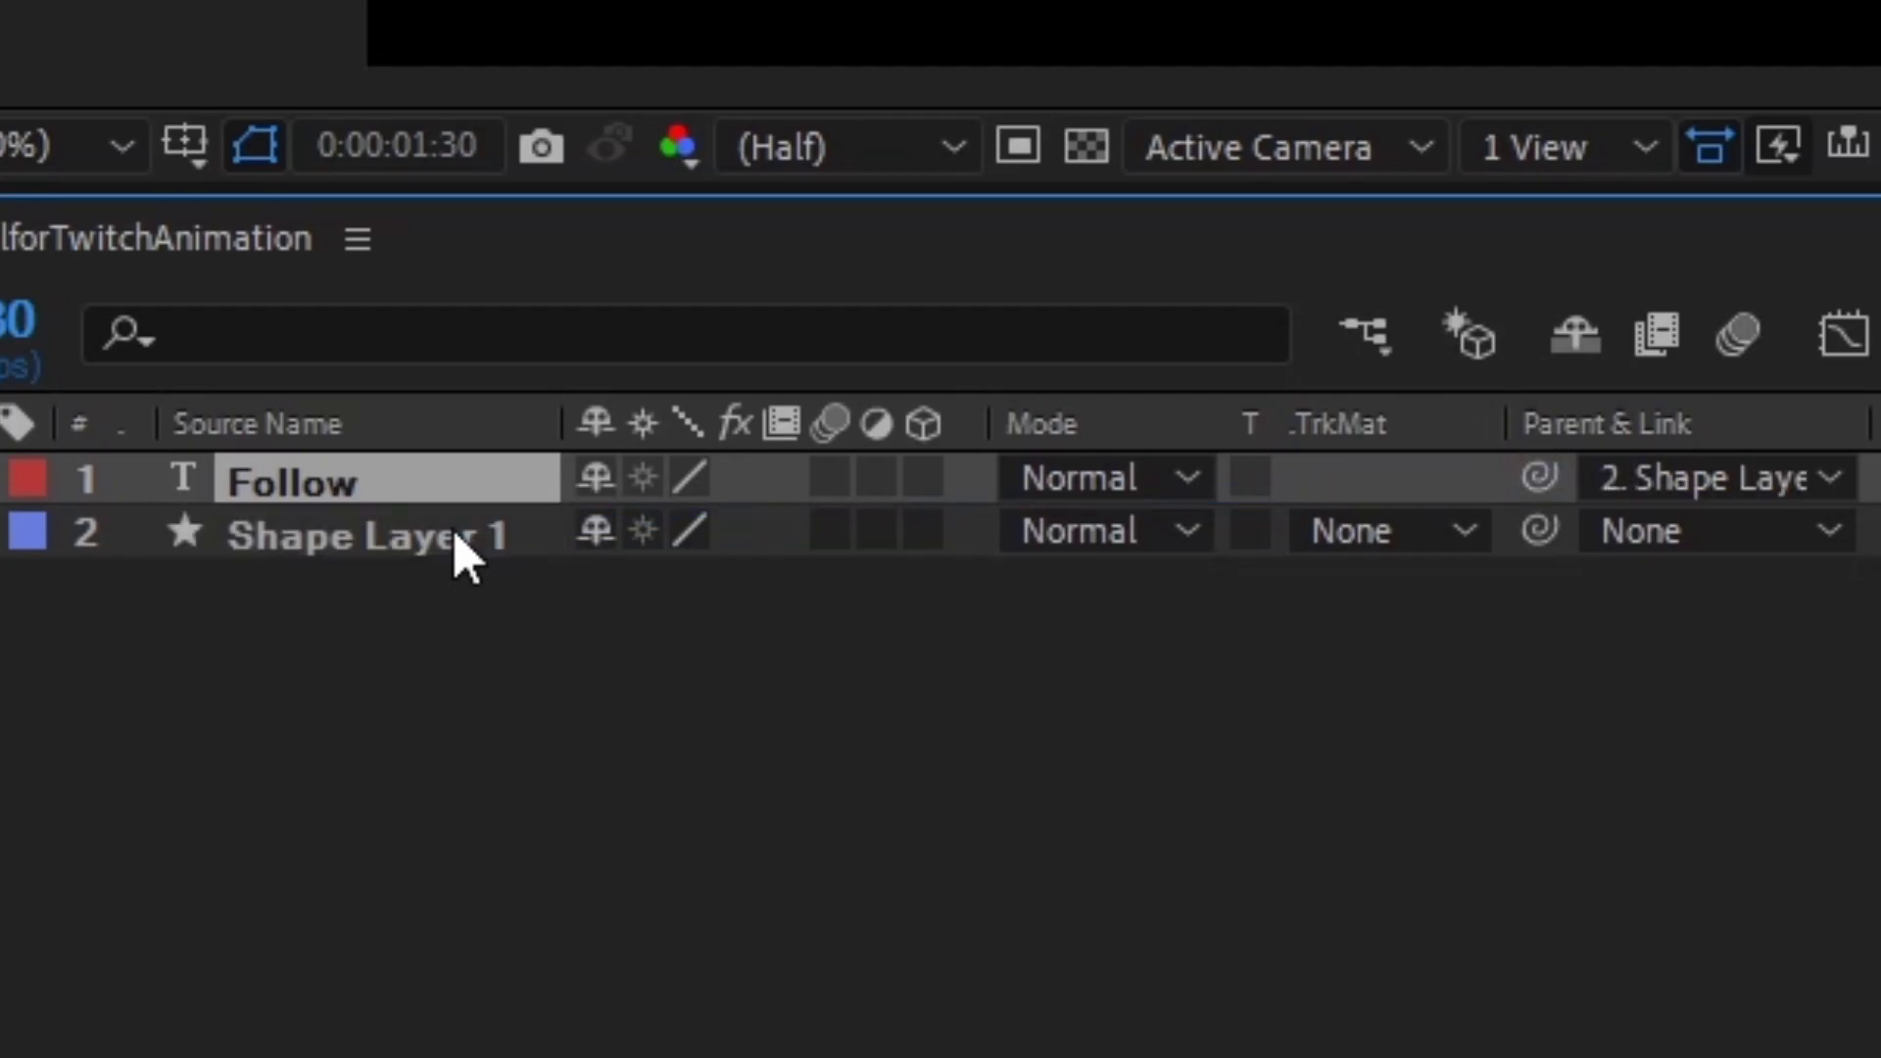
pyautogui.click(411, 675)
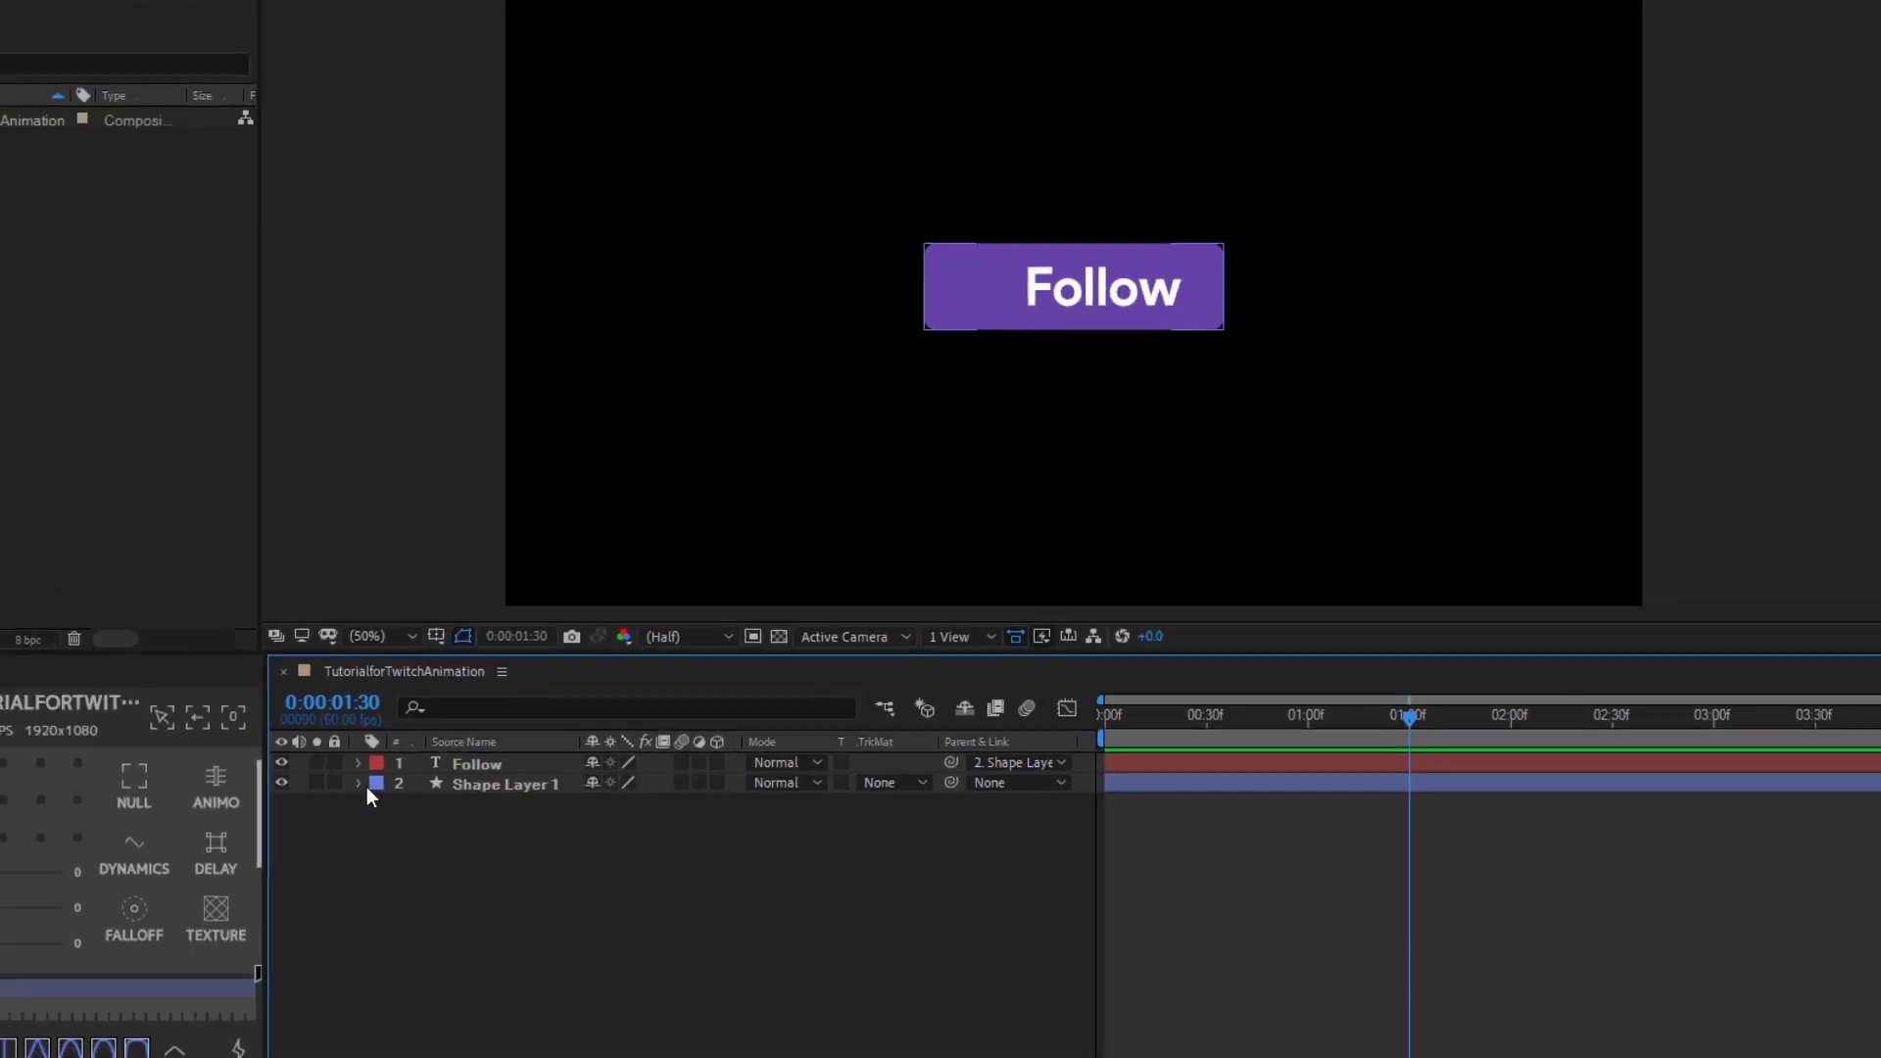
pyautogui.click(437, 535)
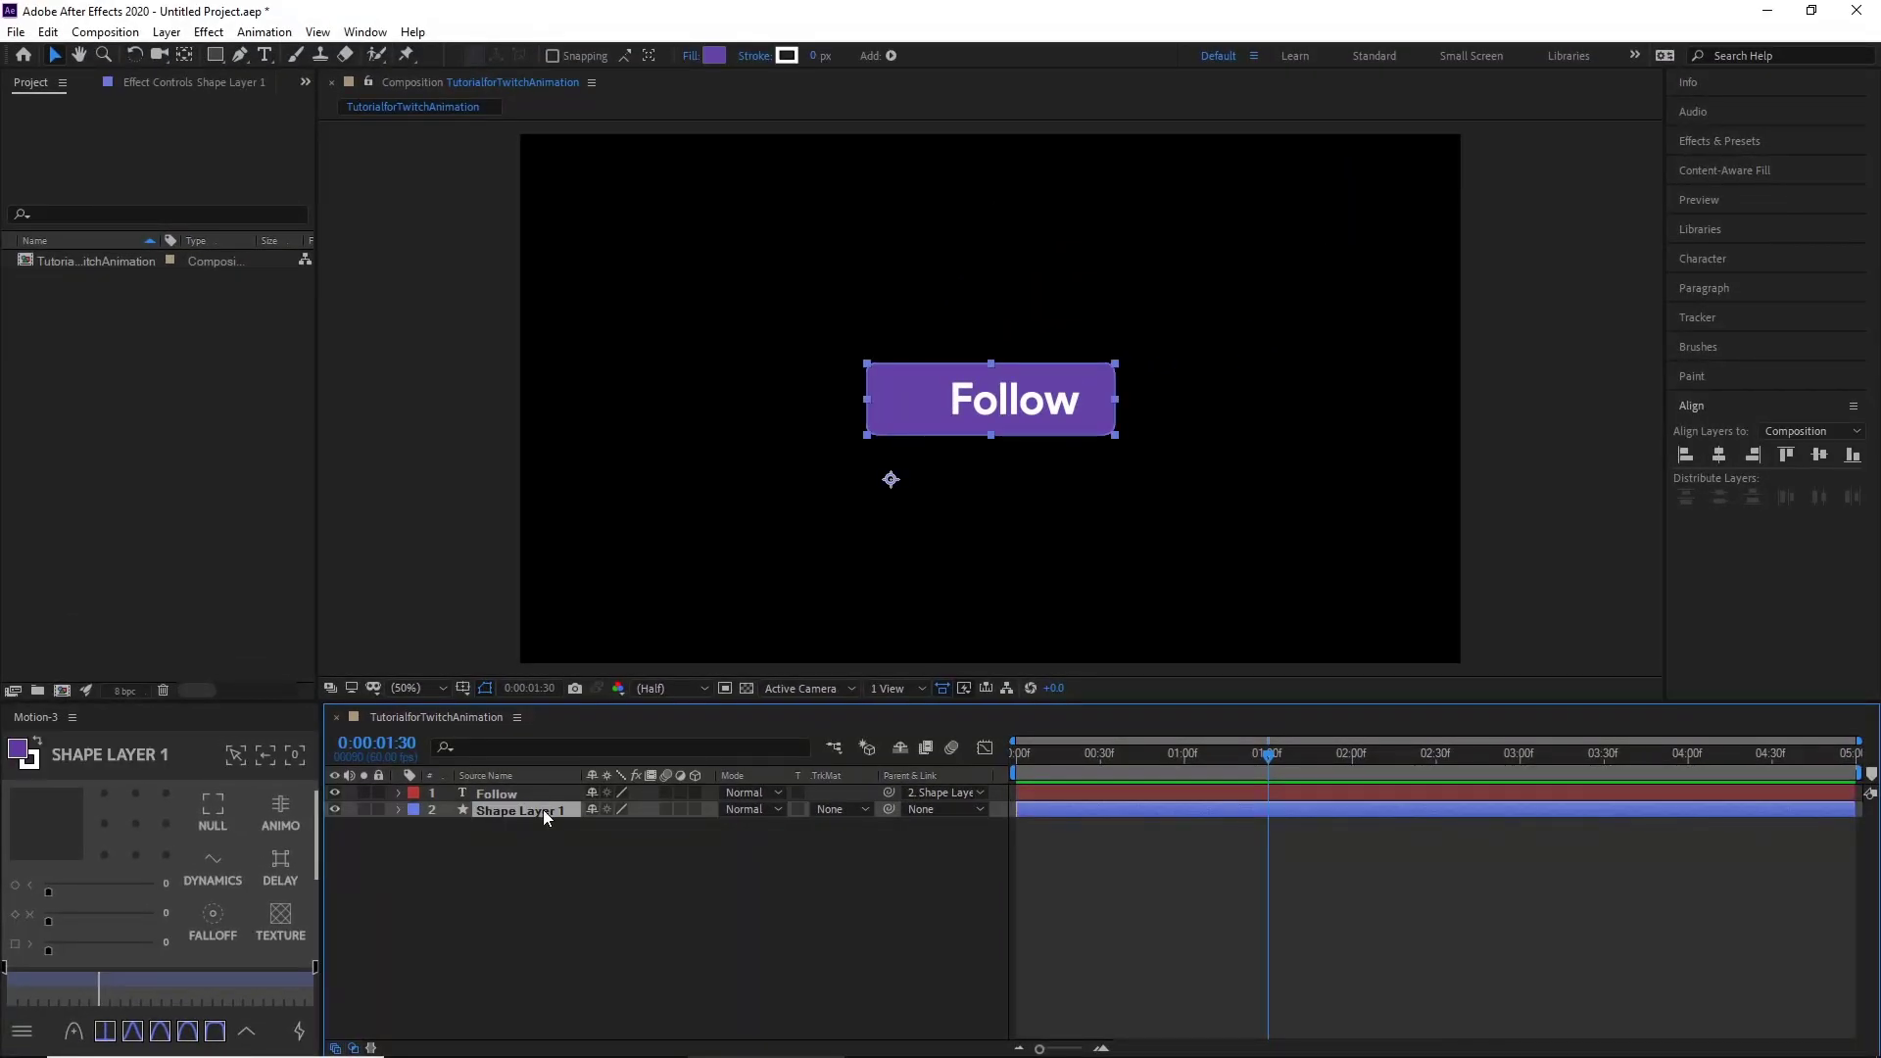
# - Keyframe Shape Layer 1's Scale at full size at 1:30 and 0% at 0:00
pyautogui.press('s')
pyautogui.click(446, 826)
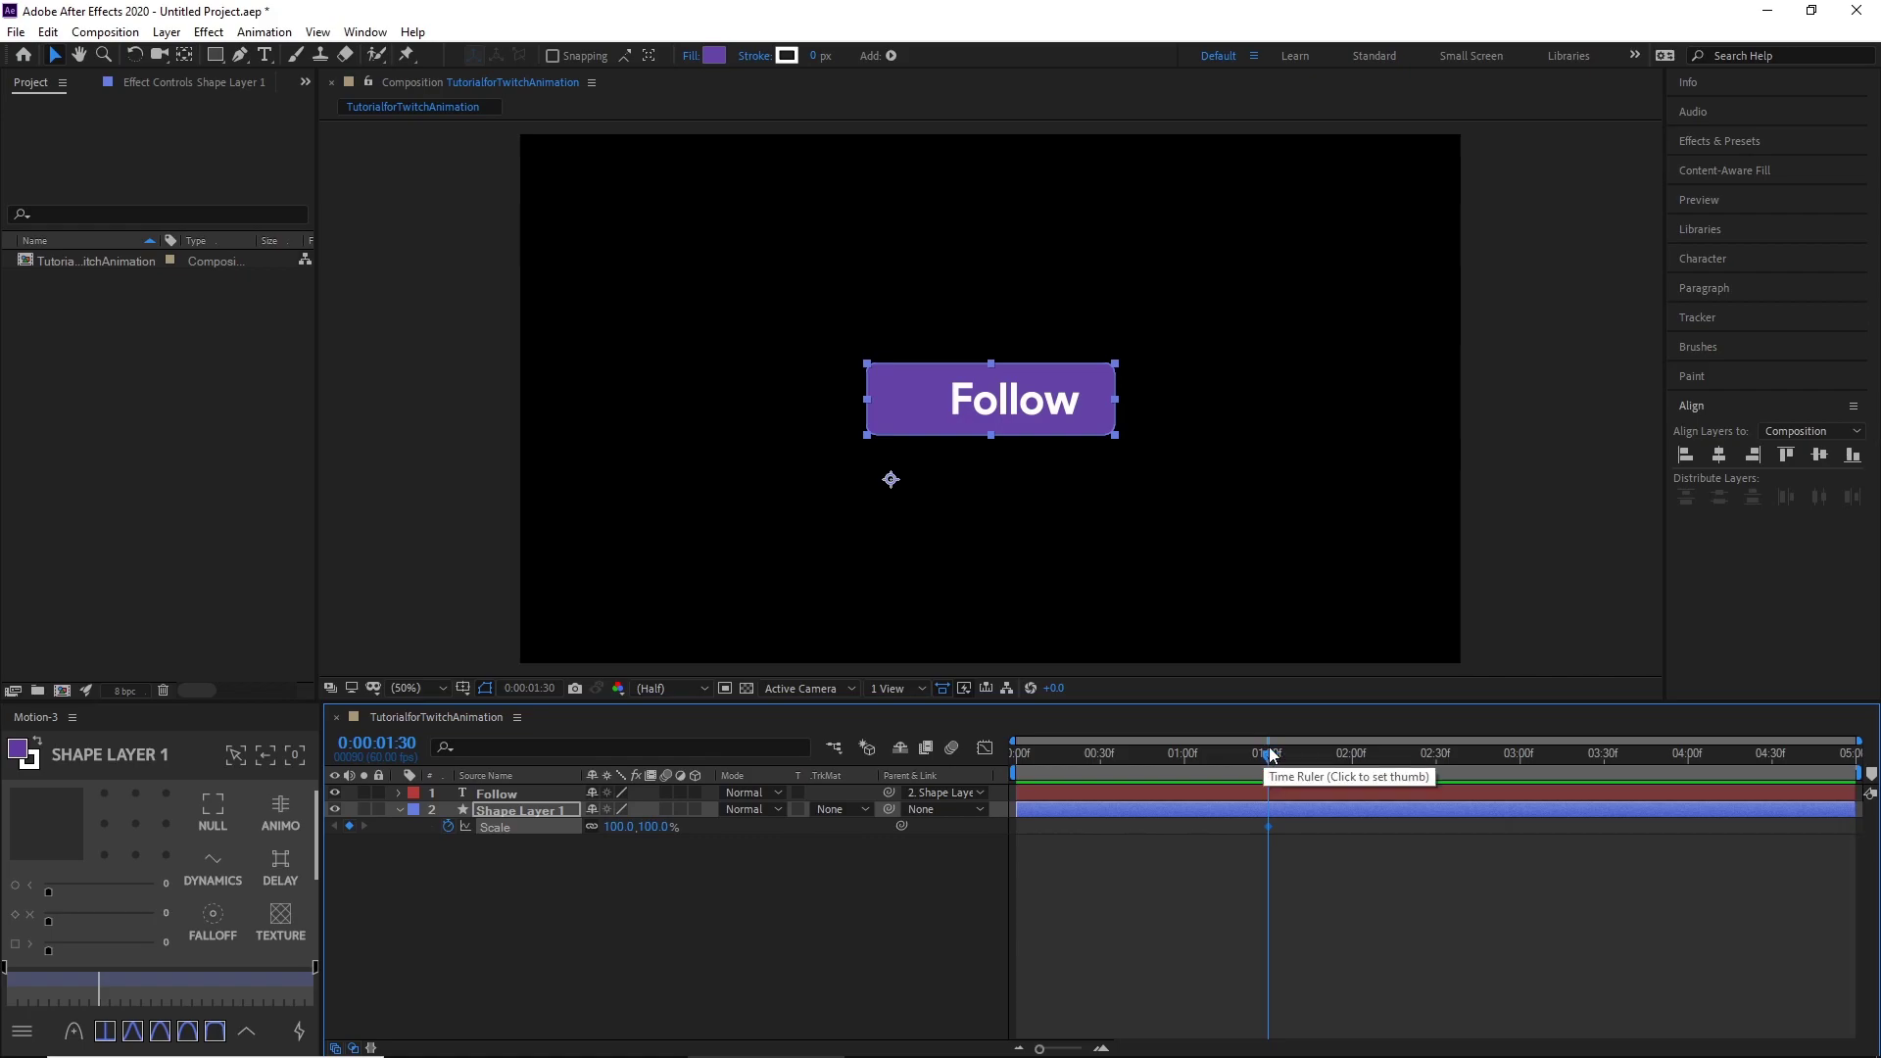
pyautogui.moveTo(1276, 756); pyautogui.dragTo(854, 860)
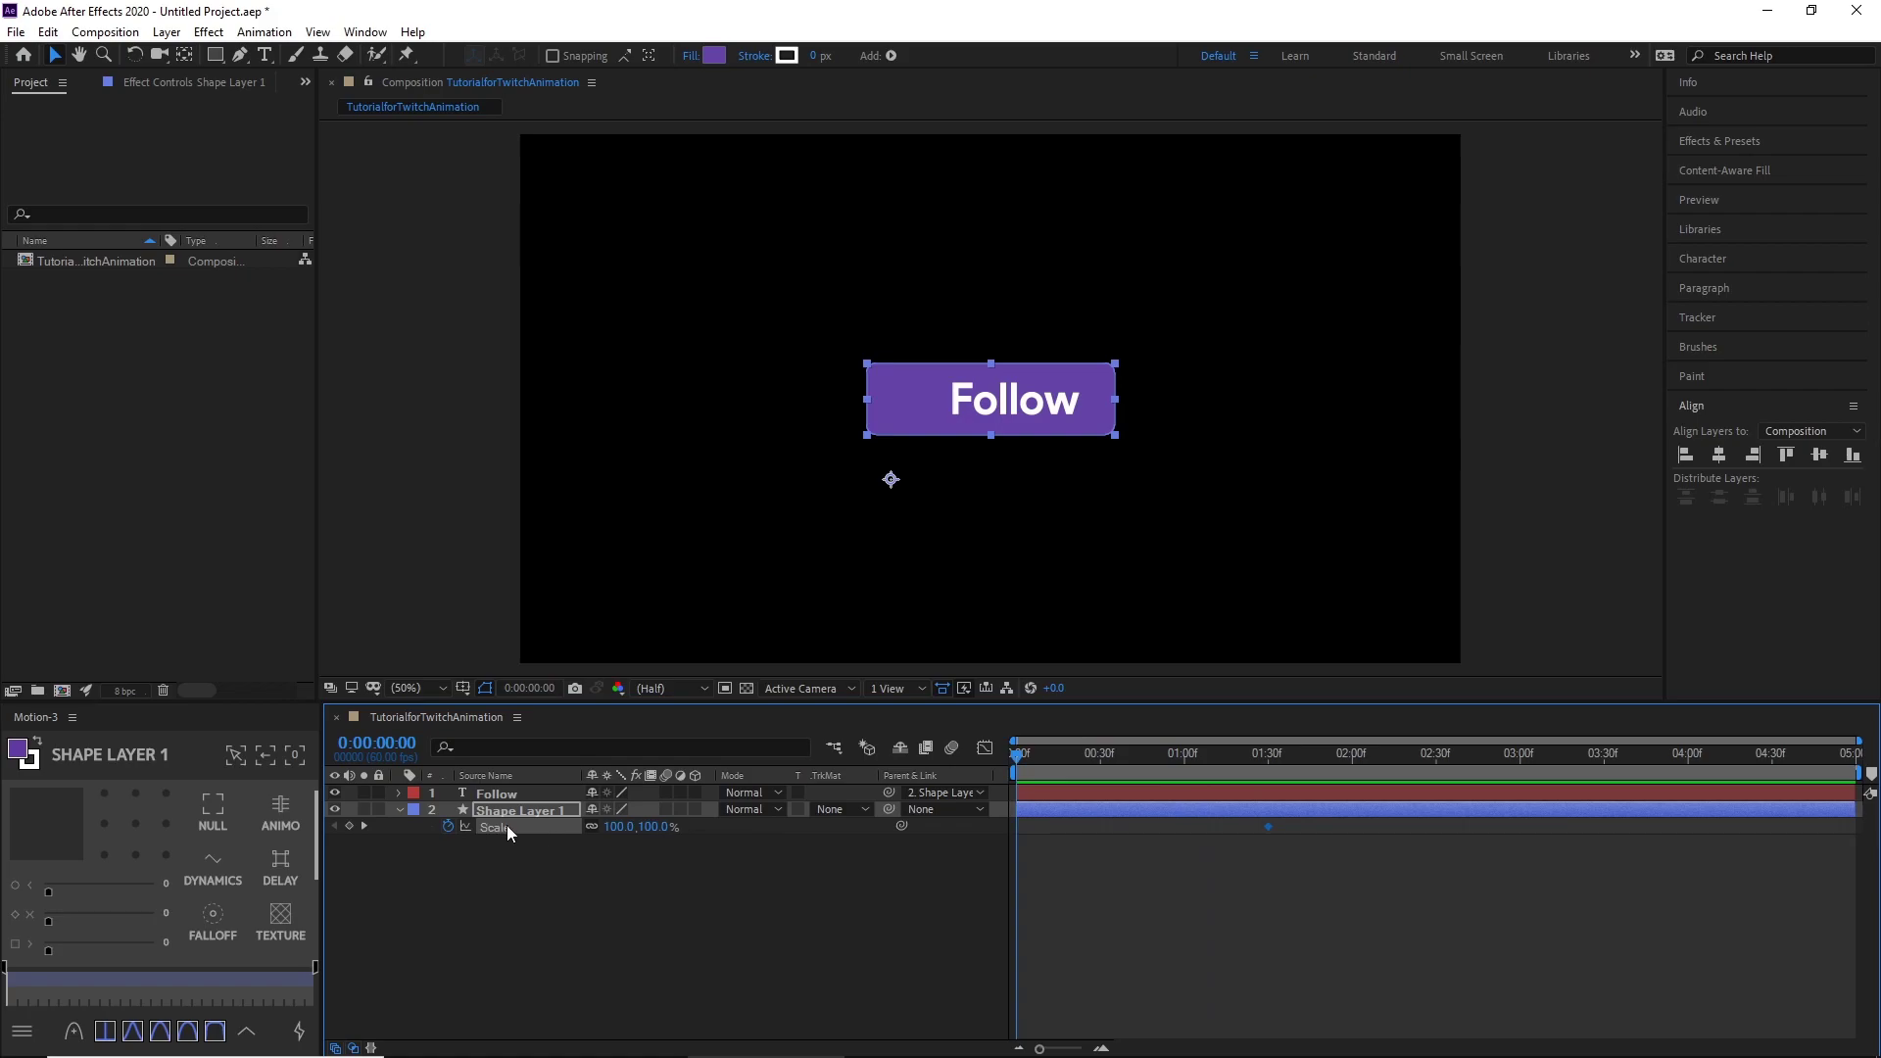
pyautogui.click(619, 827)
pyautogui.write('0')
pyautogui.press('Return')
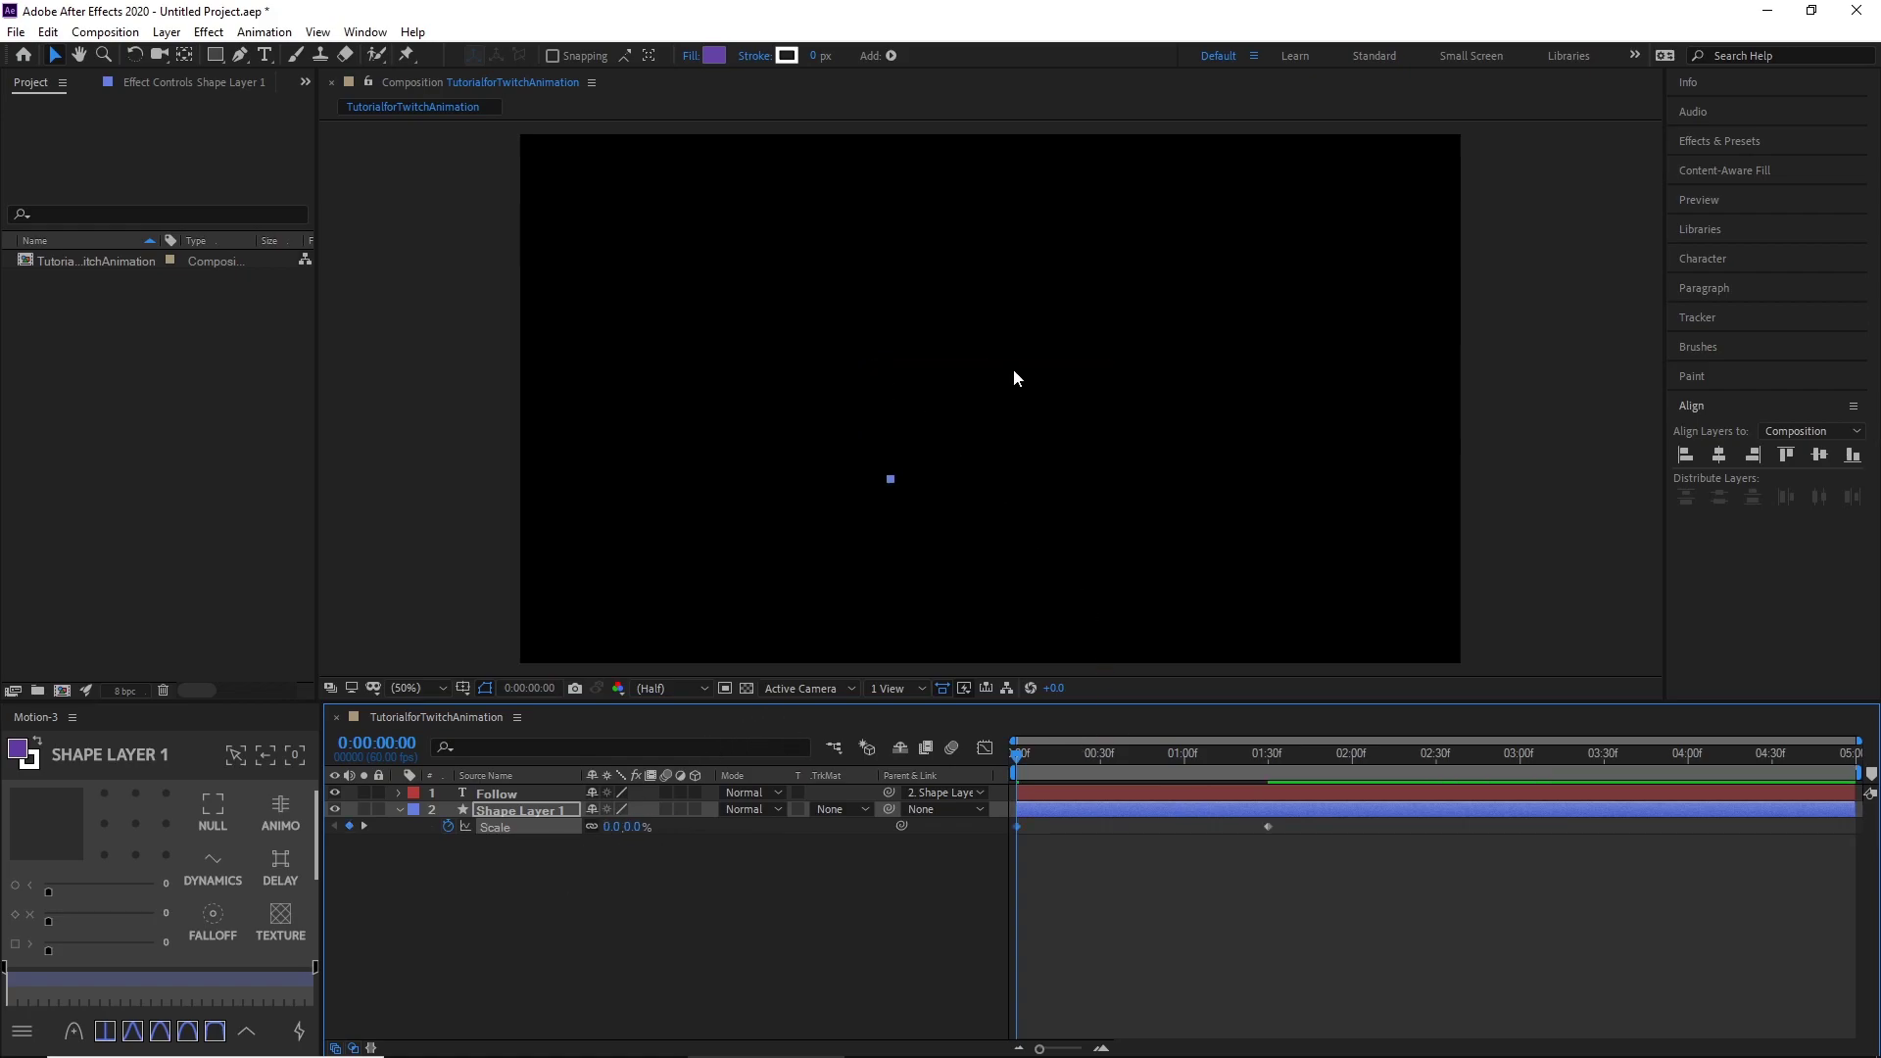
# - Select both Scale keyframes to ease them, then preview the scale-in
pyautogui.moveTo(1373, 887); pyautogui.dragTo(995, 789)
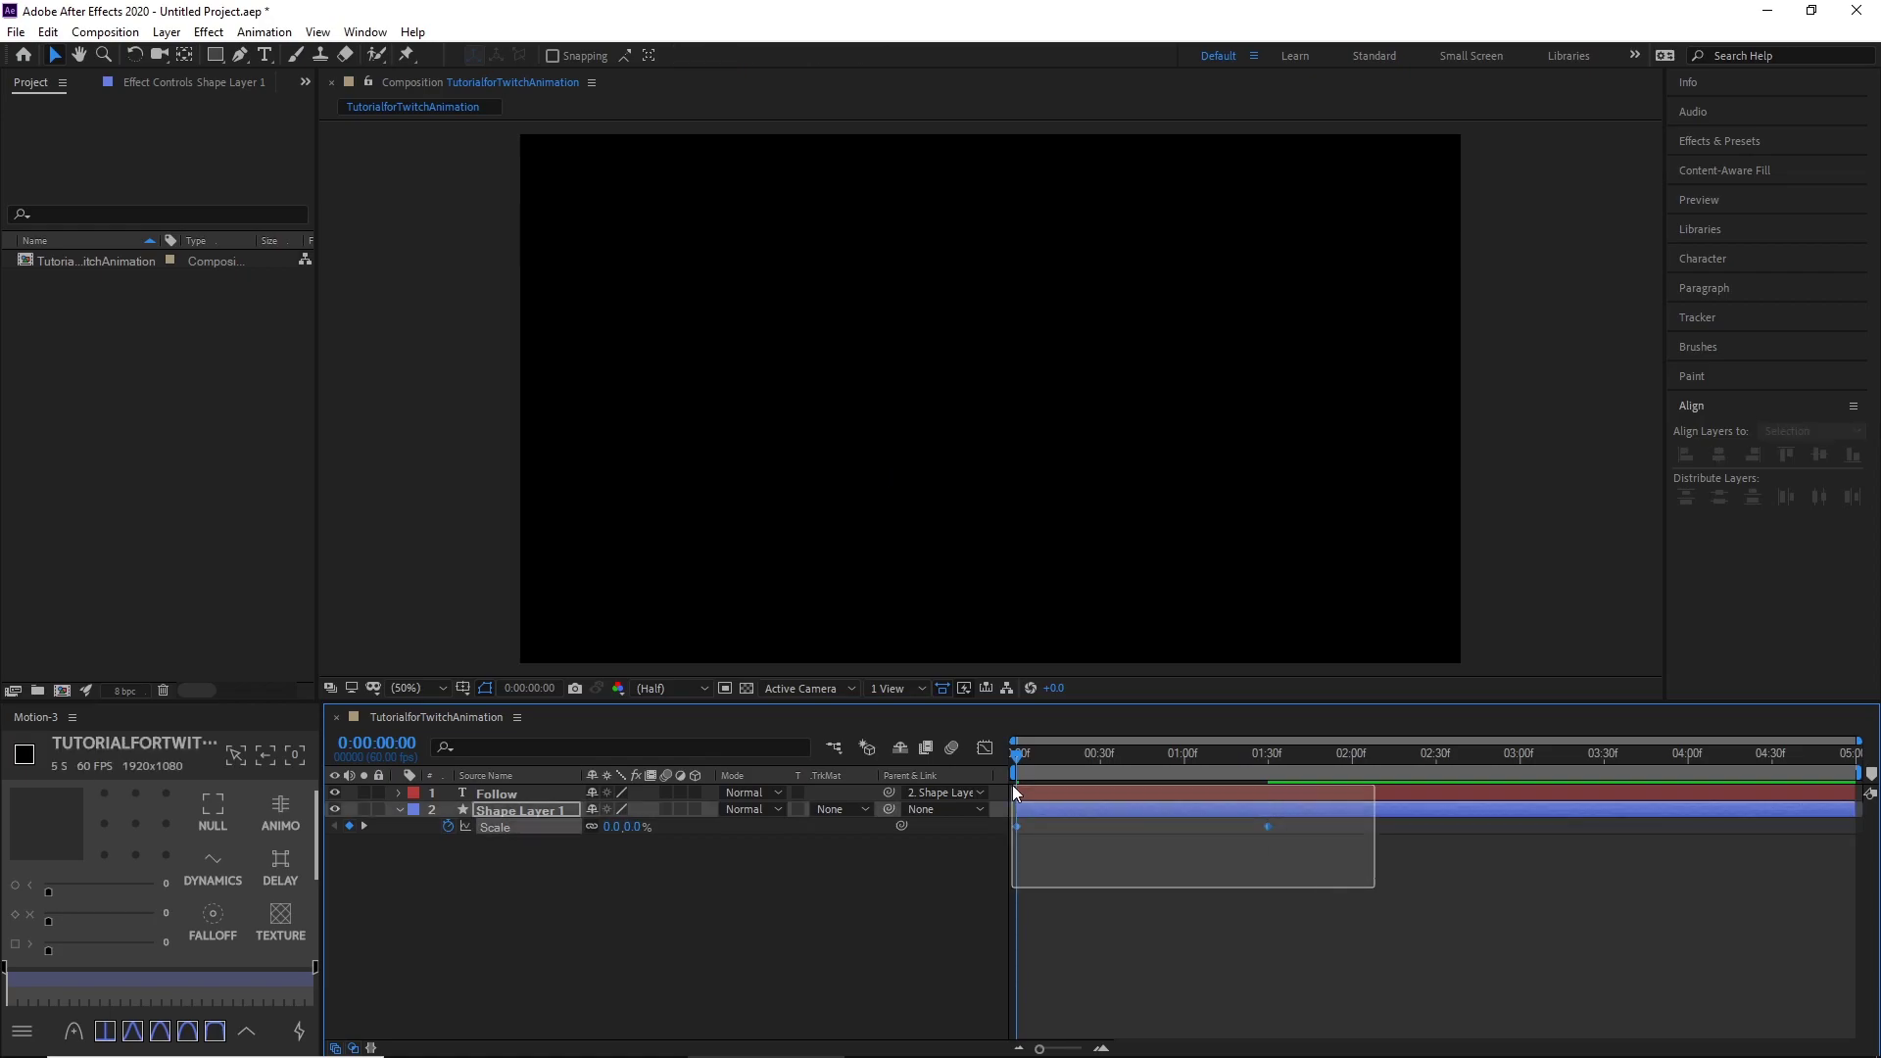
pyautogui.click(1135, 837)
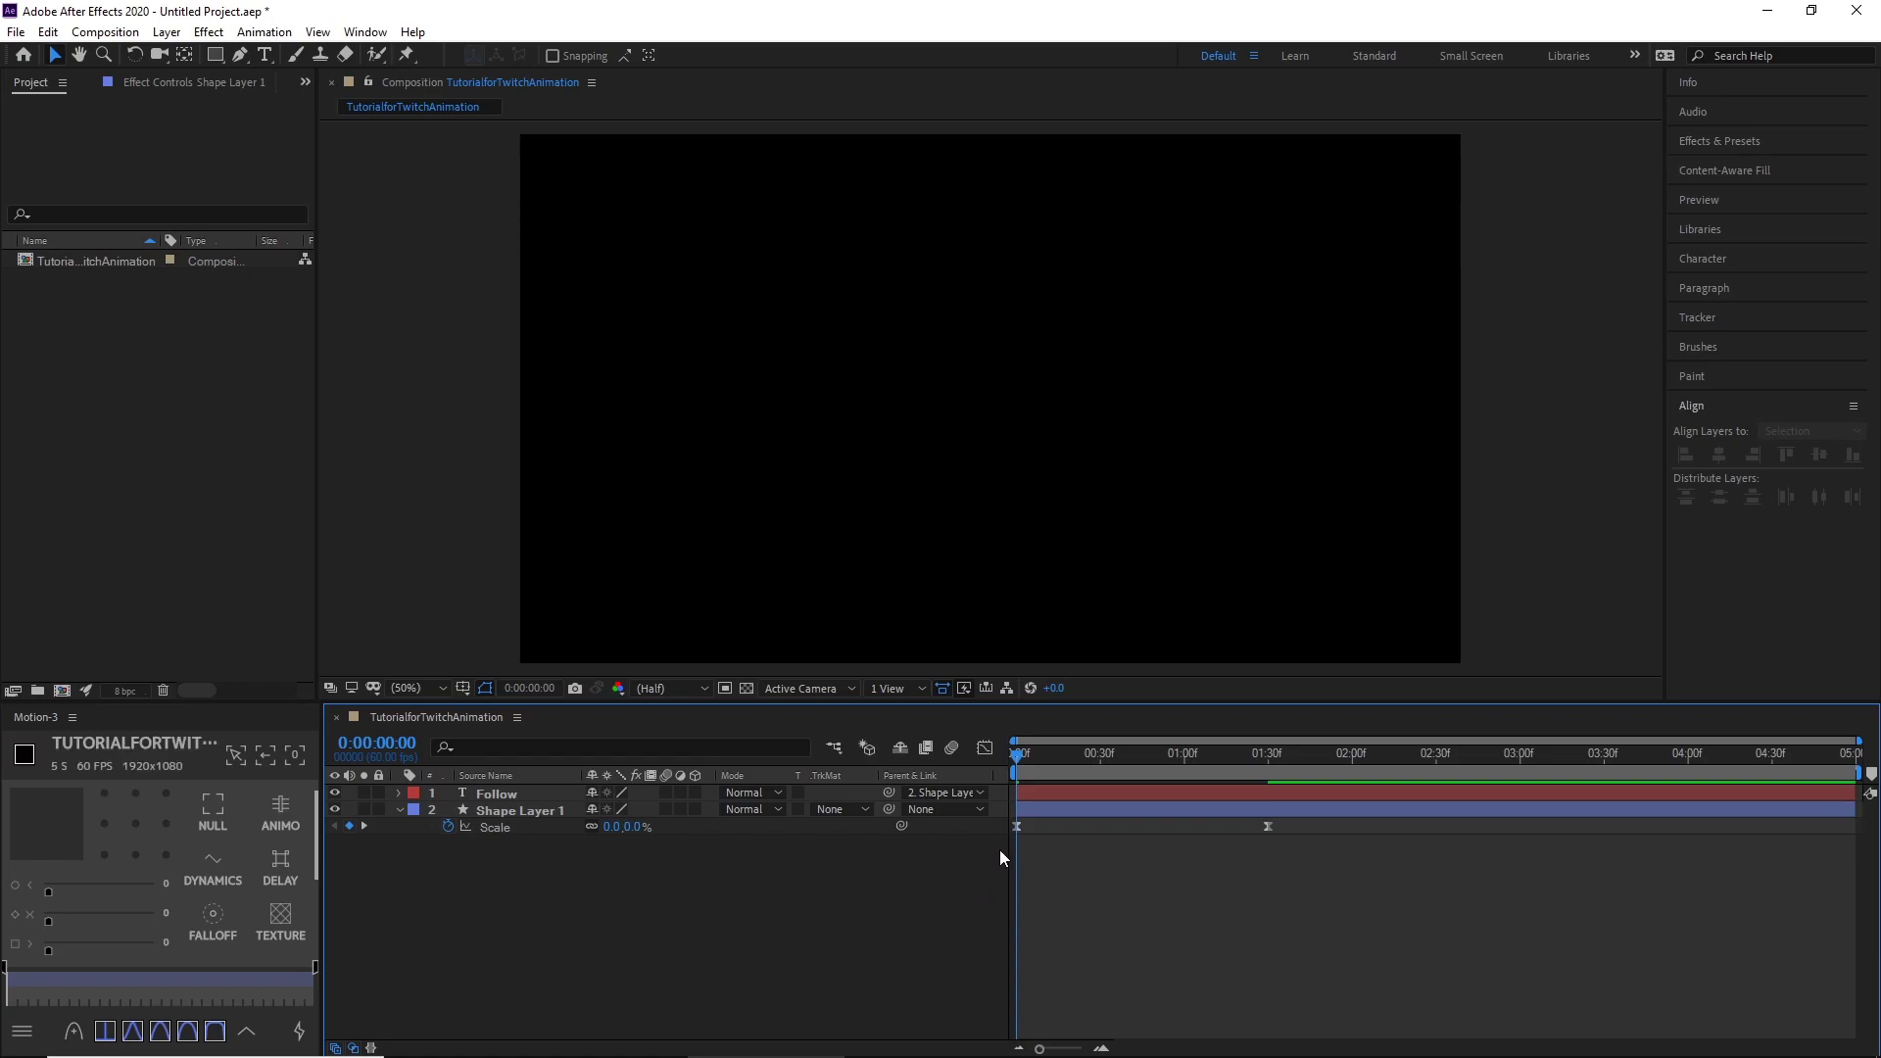
pyautogui.press('space')
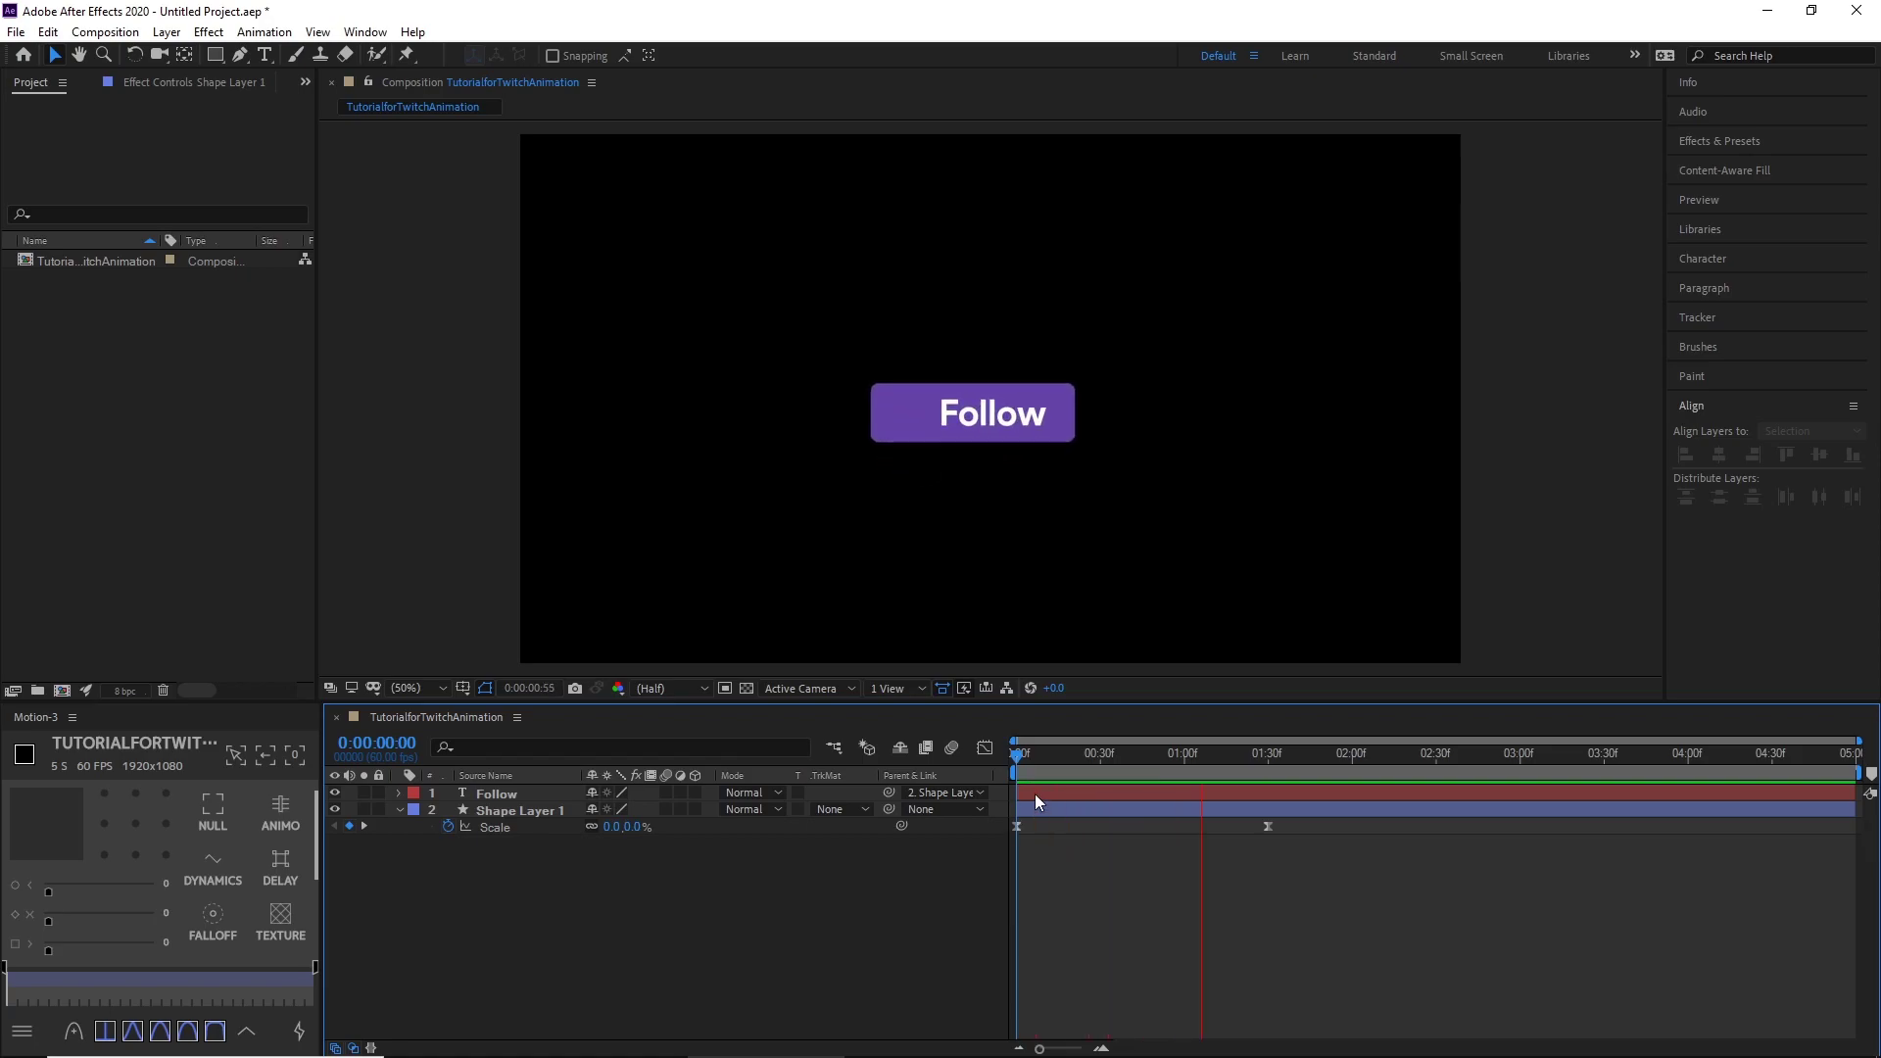
# - Stop the preview and centre the purple Follow button horizontally and vertically in the composition
pyautogui.press('space')
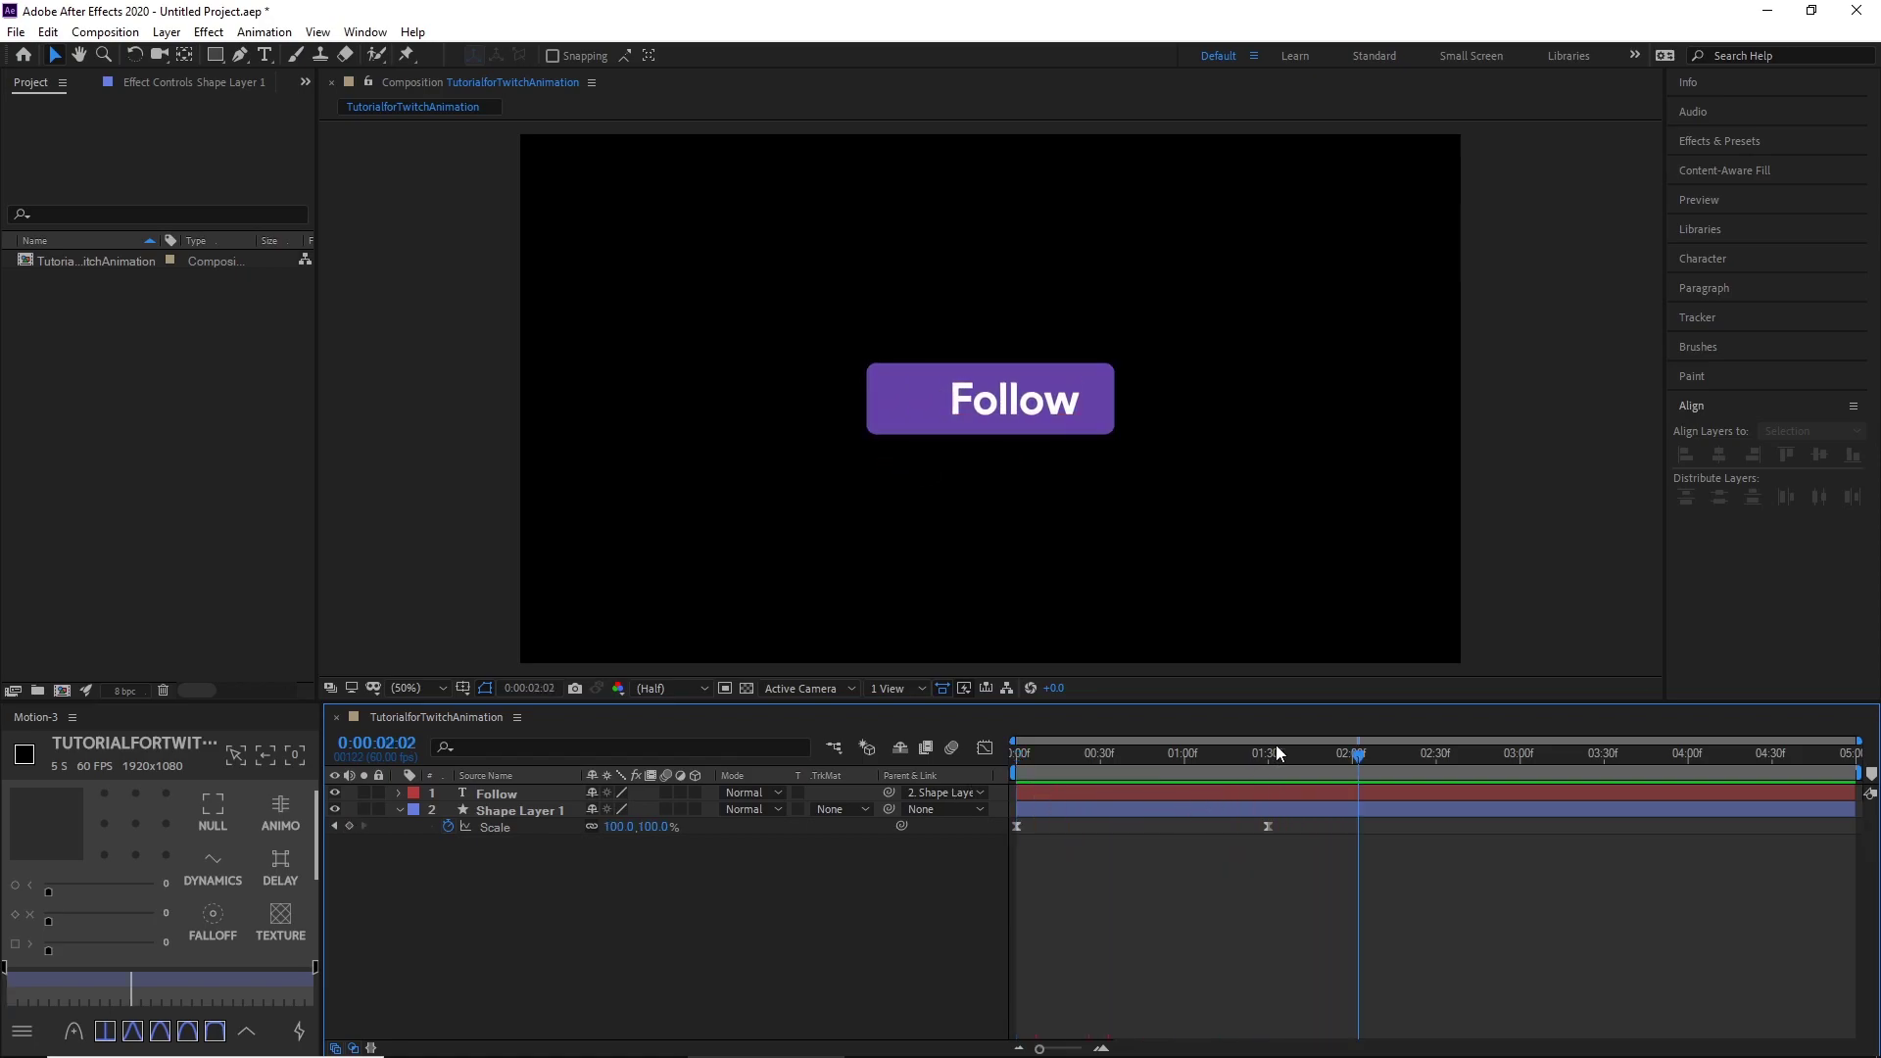
pyautogui.moveTo(1302, 742); pyautogui.dragTo(1216, 764)
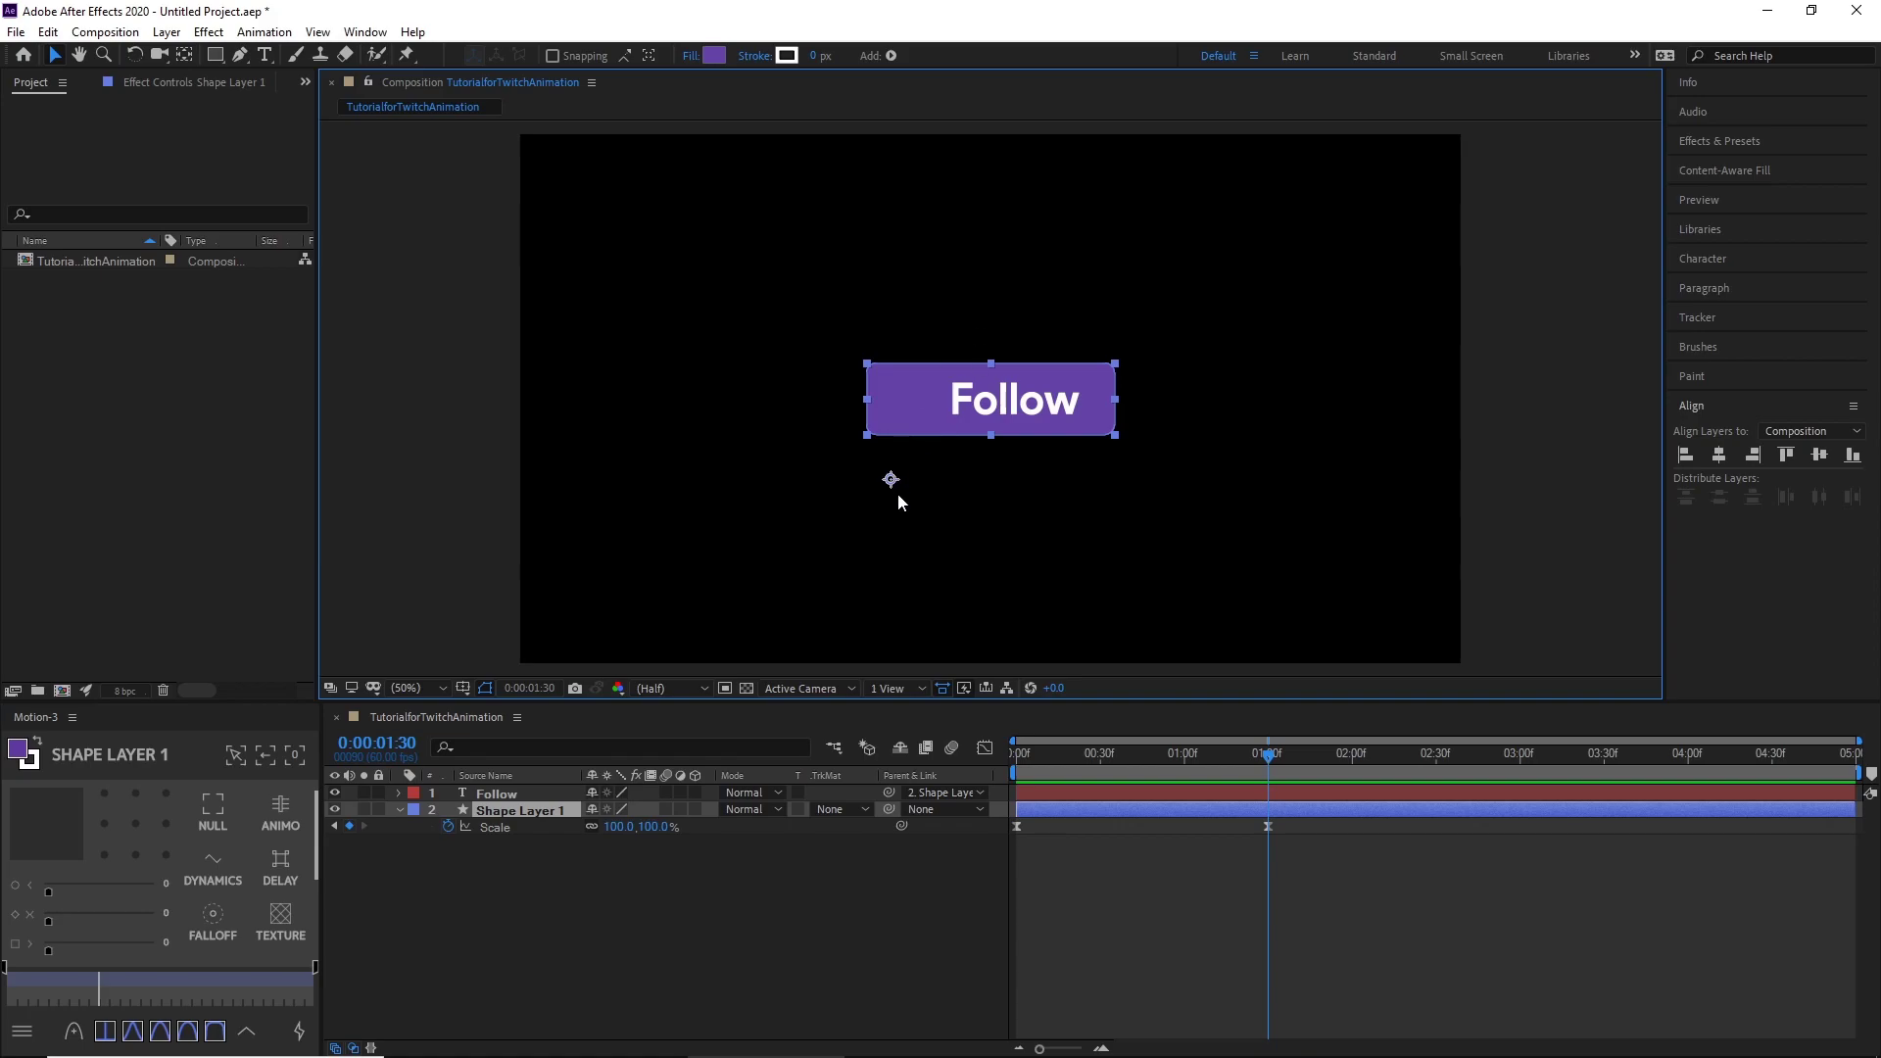
pyautogui.moveTo(890, 479); pyautogui.dragTo(979, 364)
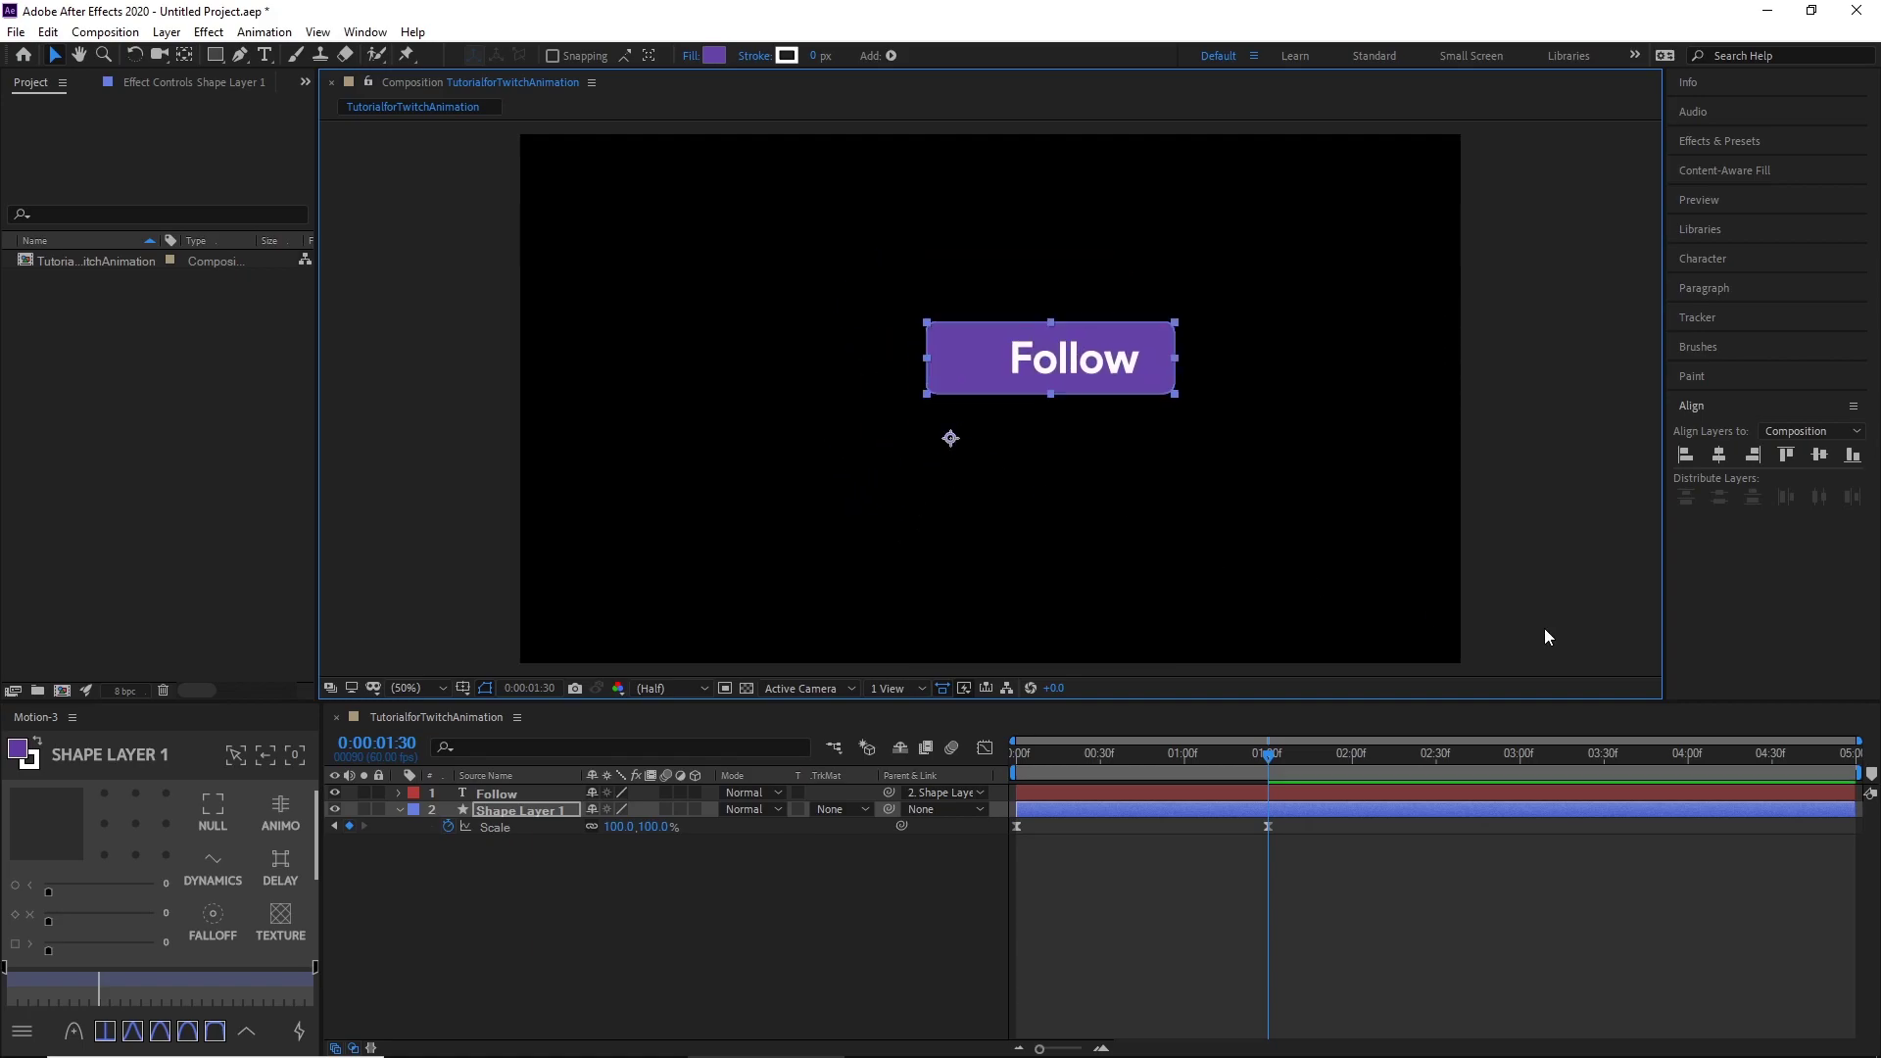
pyautogui.click(1722, 455)
pyautogui.click(1817, 457)
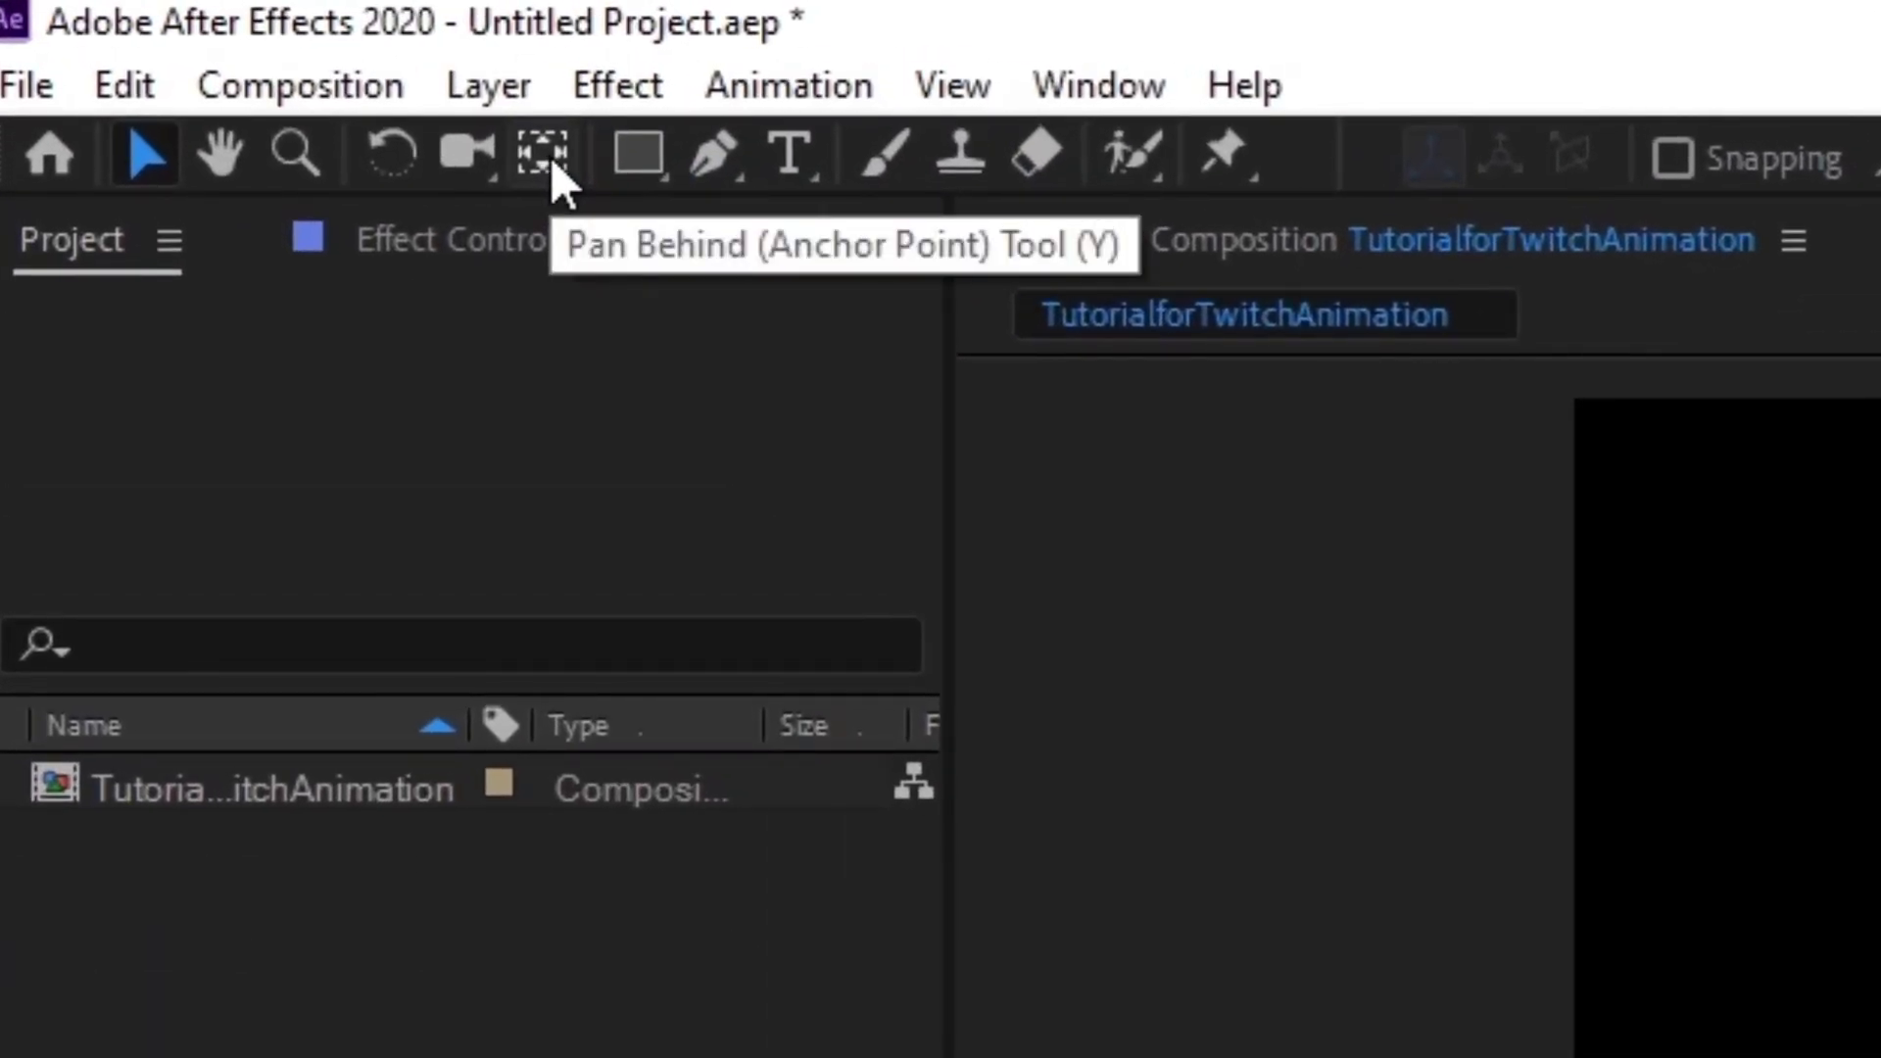
# - Move Shape Layer 1's anchor point to the centre of the button with the Pan Behind tool
pyautogui.click(550, 158)
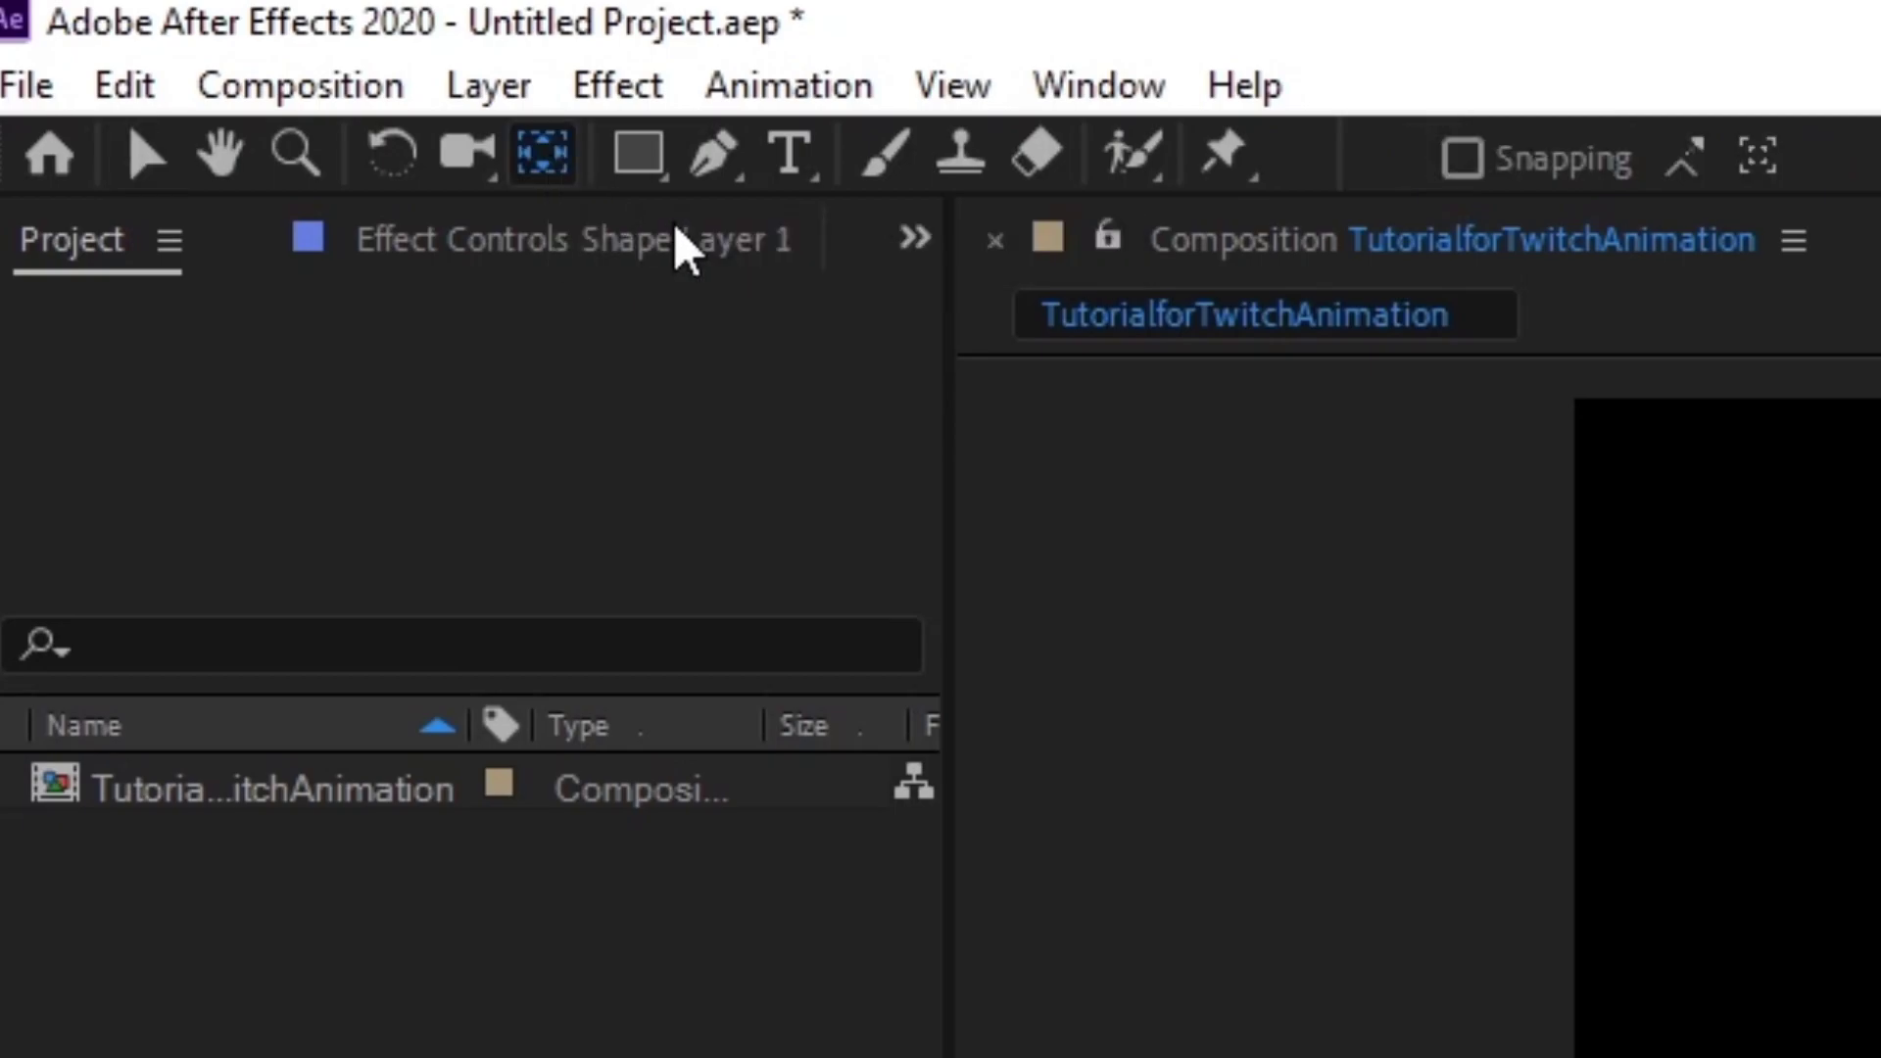
pyautogui.click(1655, 919)
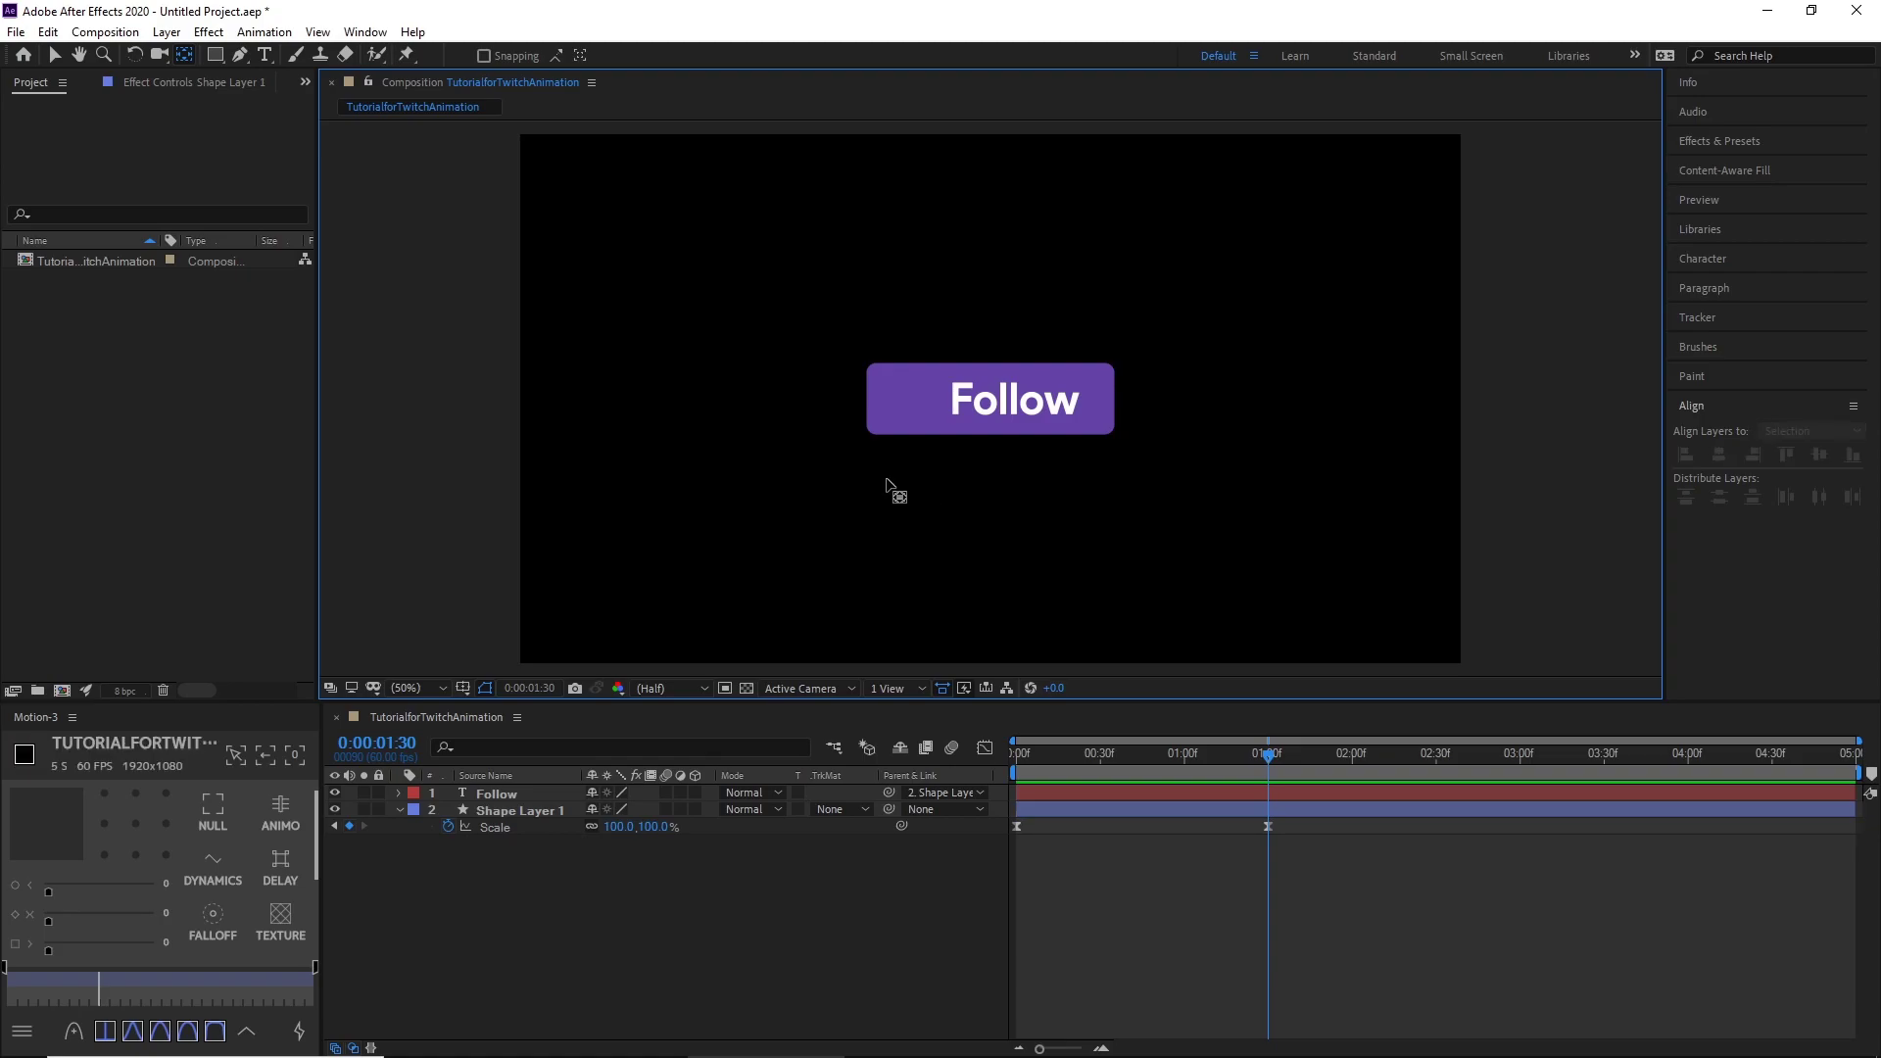
pyautogui.click(888, 480)
pyautogui.moveTo(890, 480); pyautogui.dragTo(990, 406)
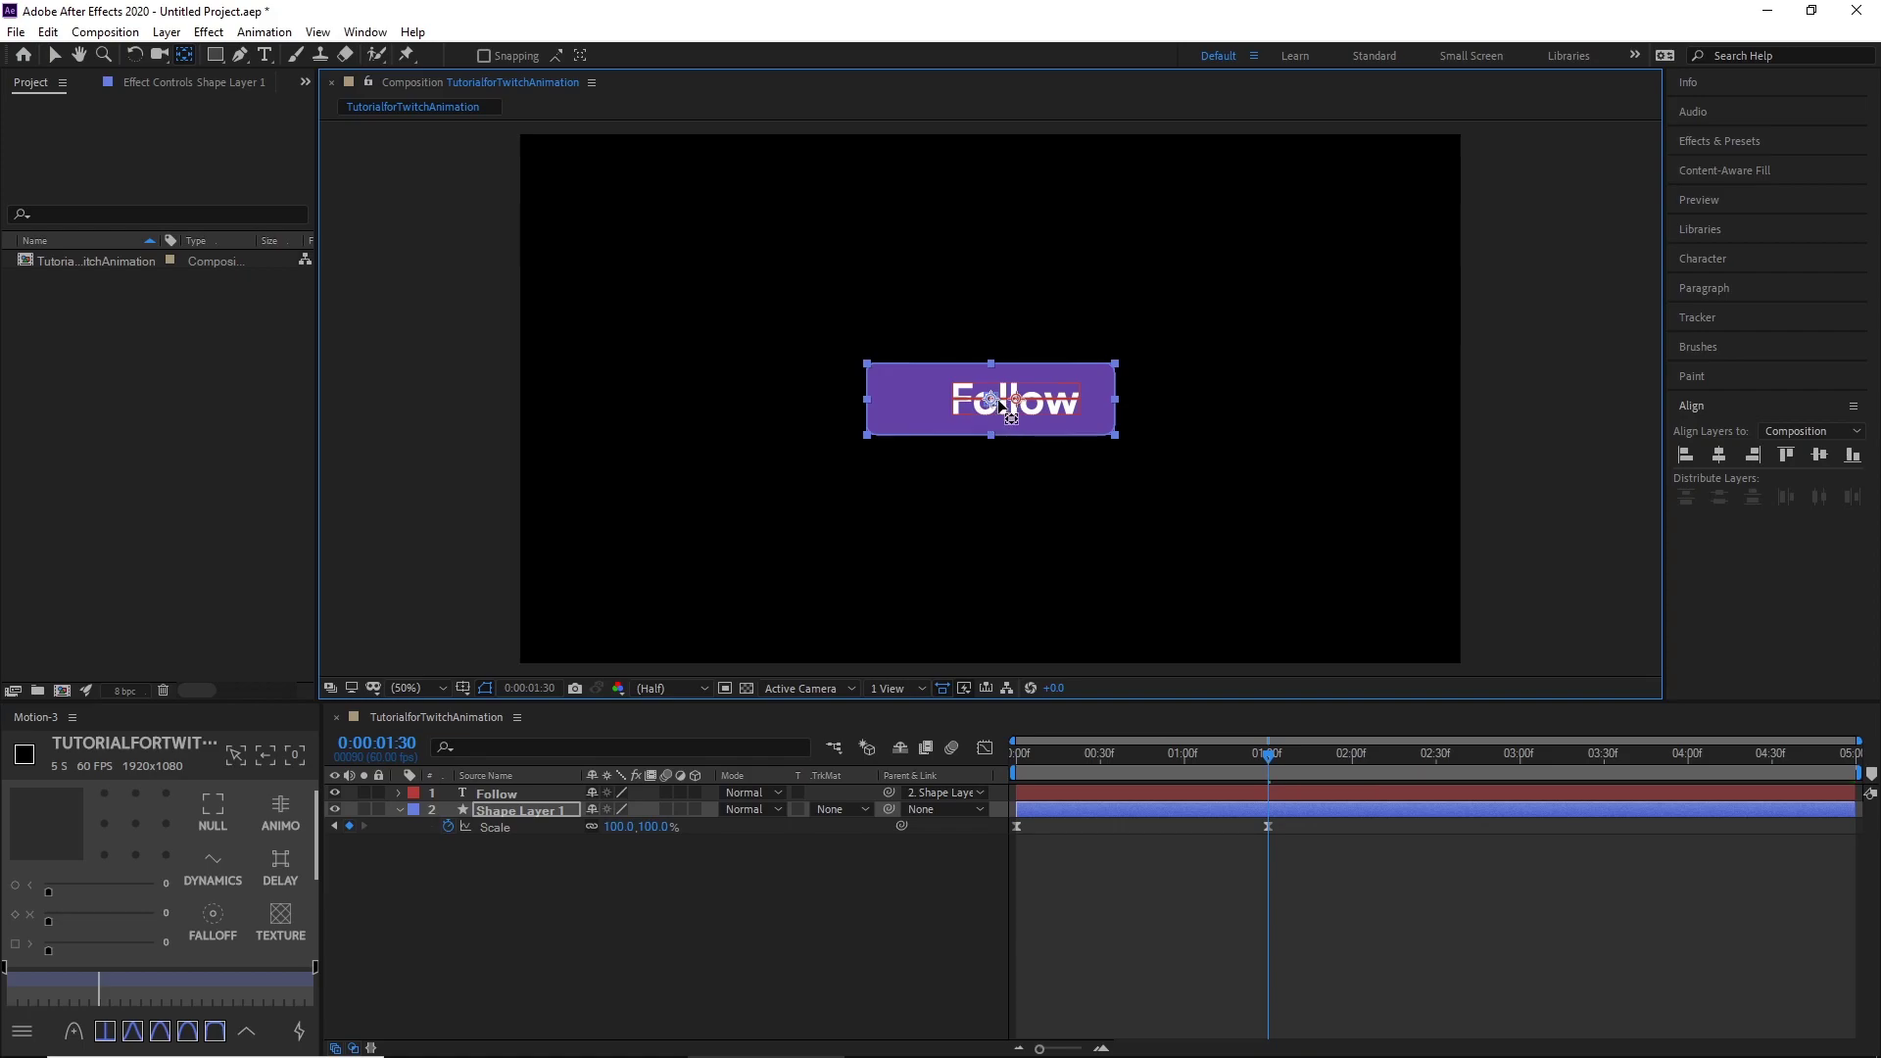
pyautogui.moveTo(989, 407); pyautogui.dragTo(991, 411)
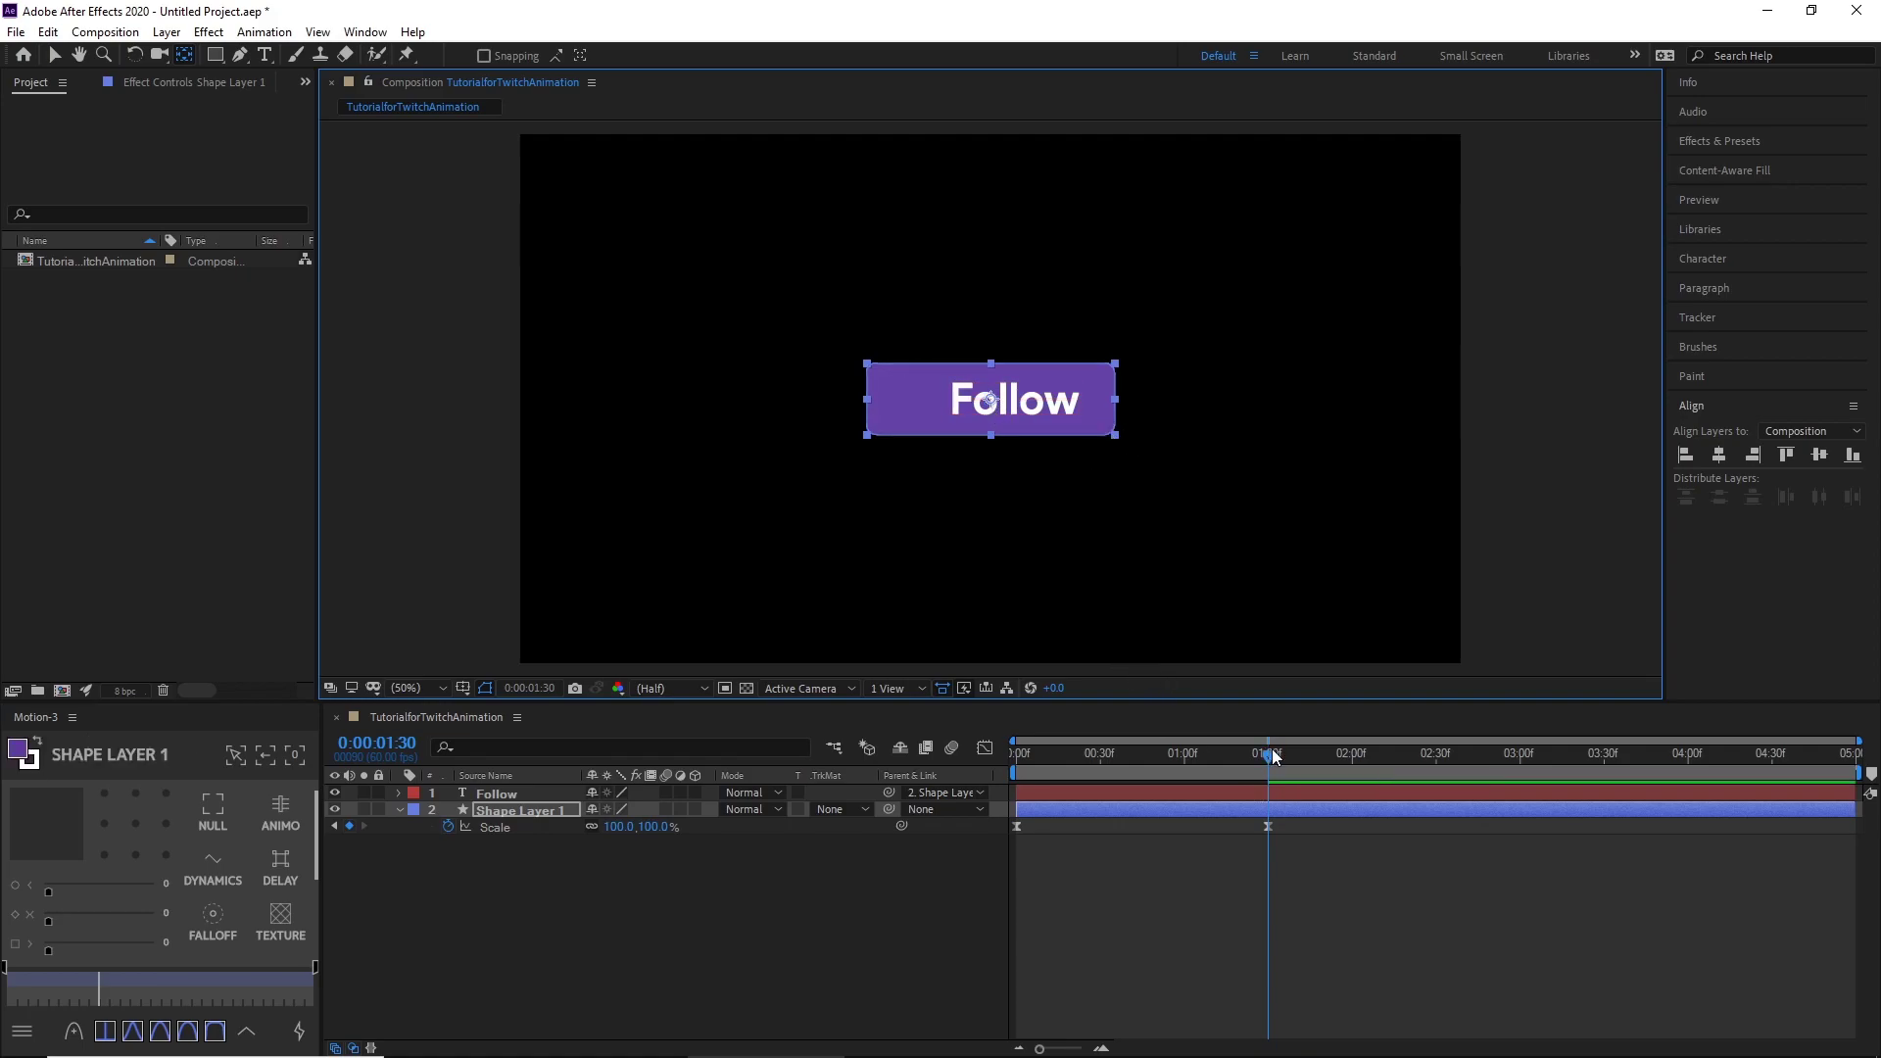
# - Select the Scale keyframes, then return the playhead to 0:00
pyautogui.moveTo(1349, 905); pyautogui.dragTo(942, 733)
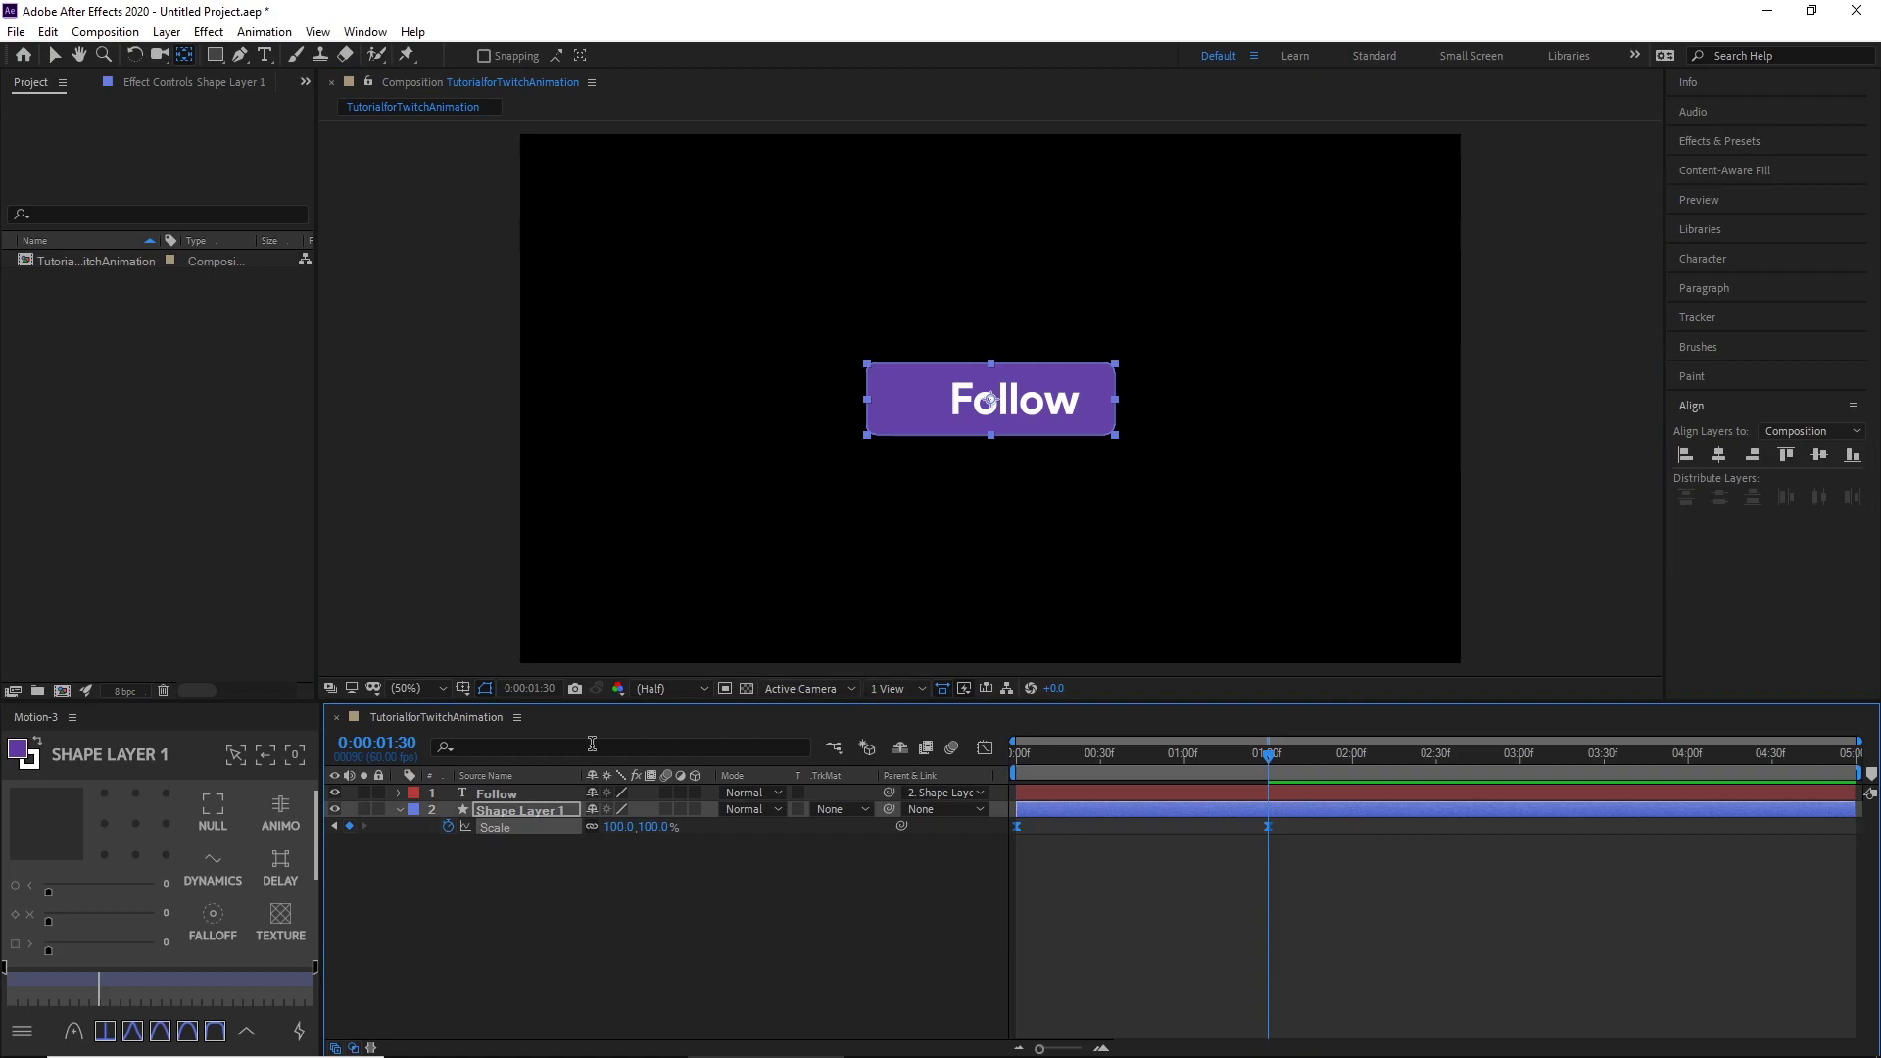
pyautogui.click(1324, 887)
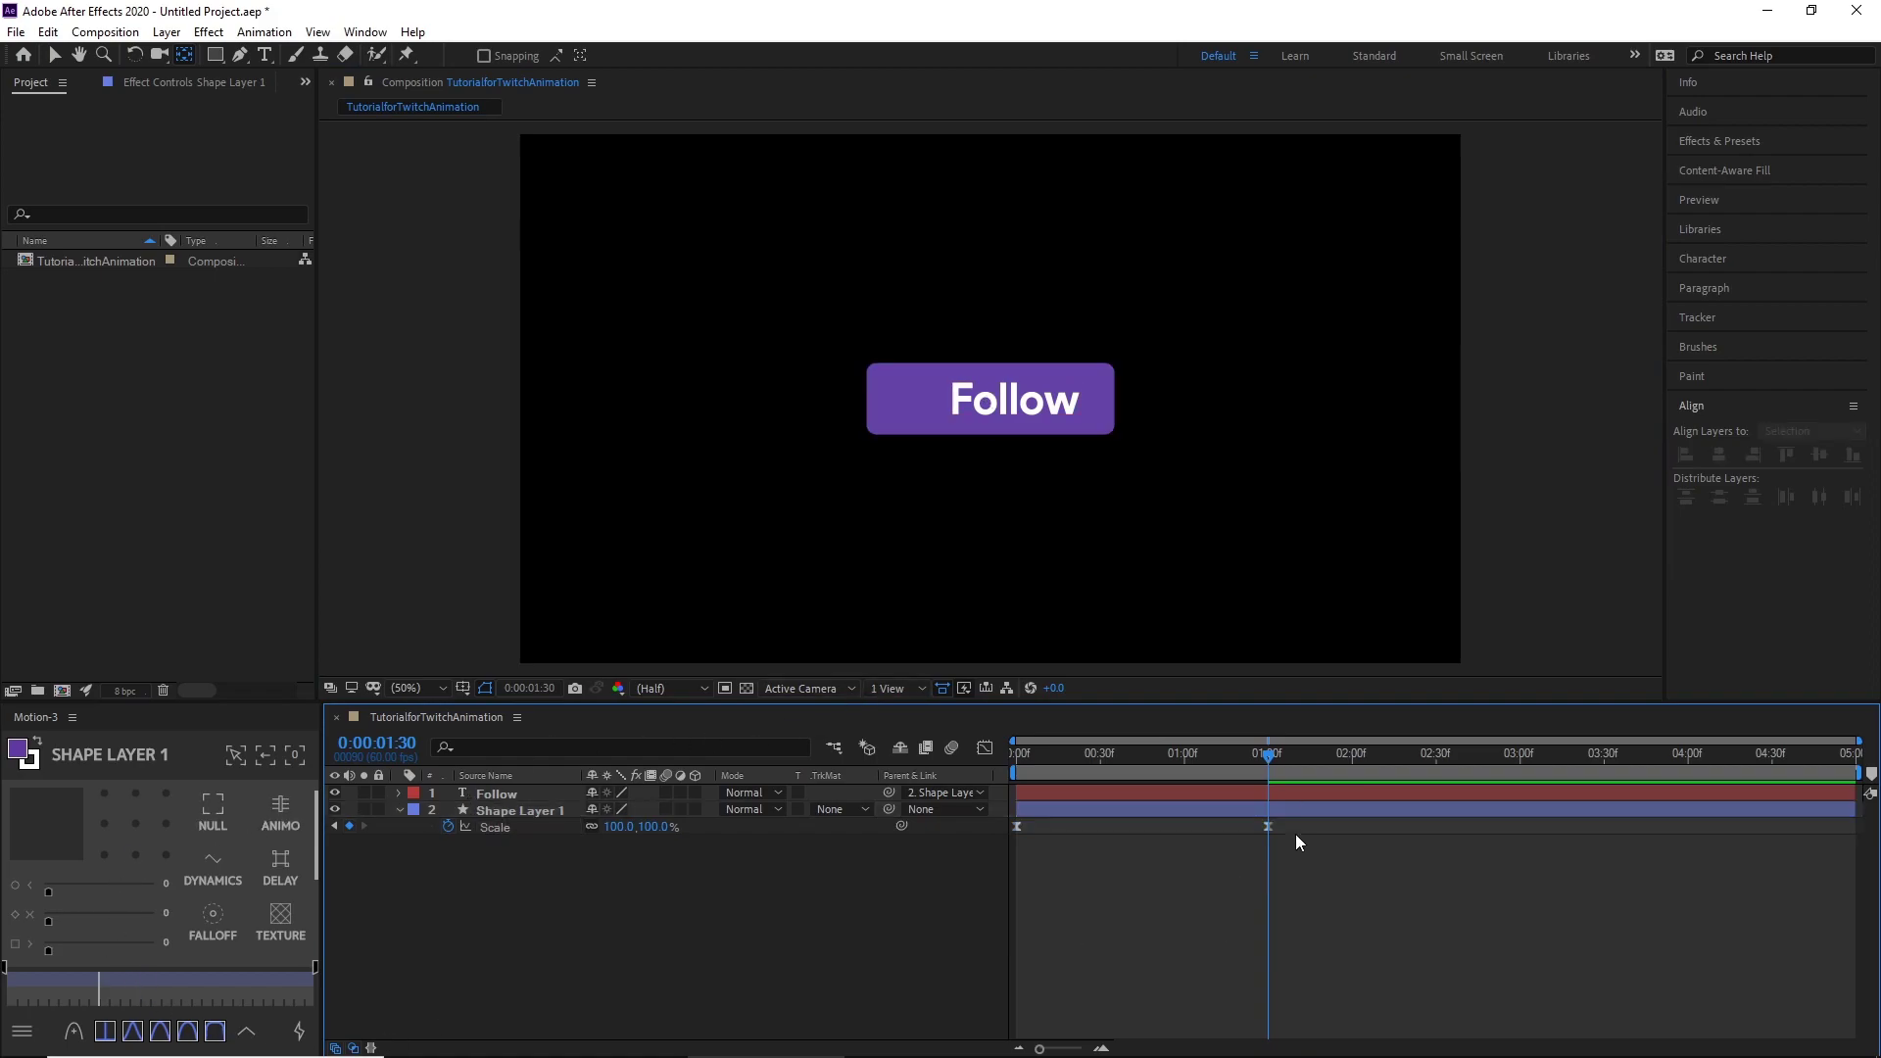
pyautogui.moveTo(1260, 760); pyautogui.dragTo(1017, 764)
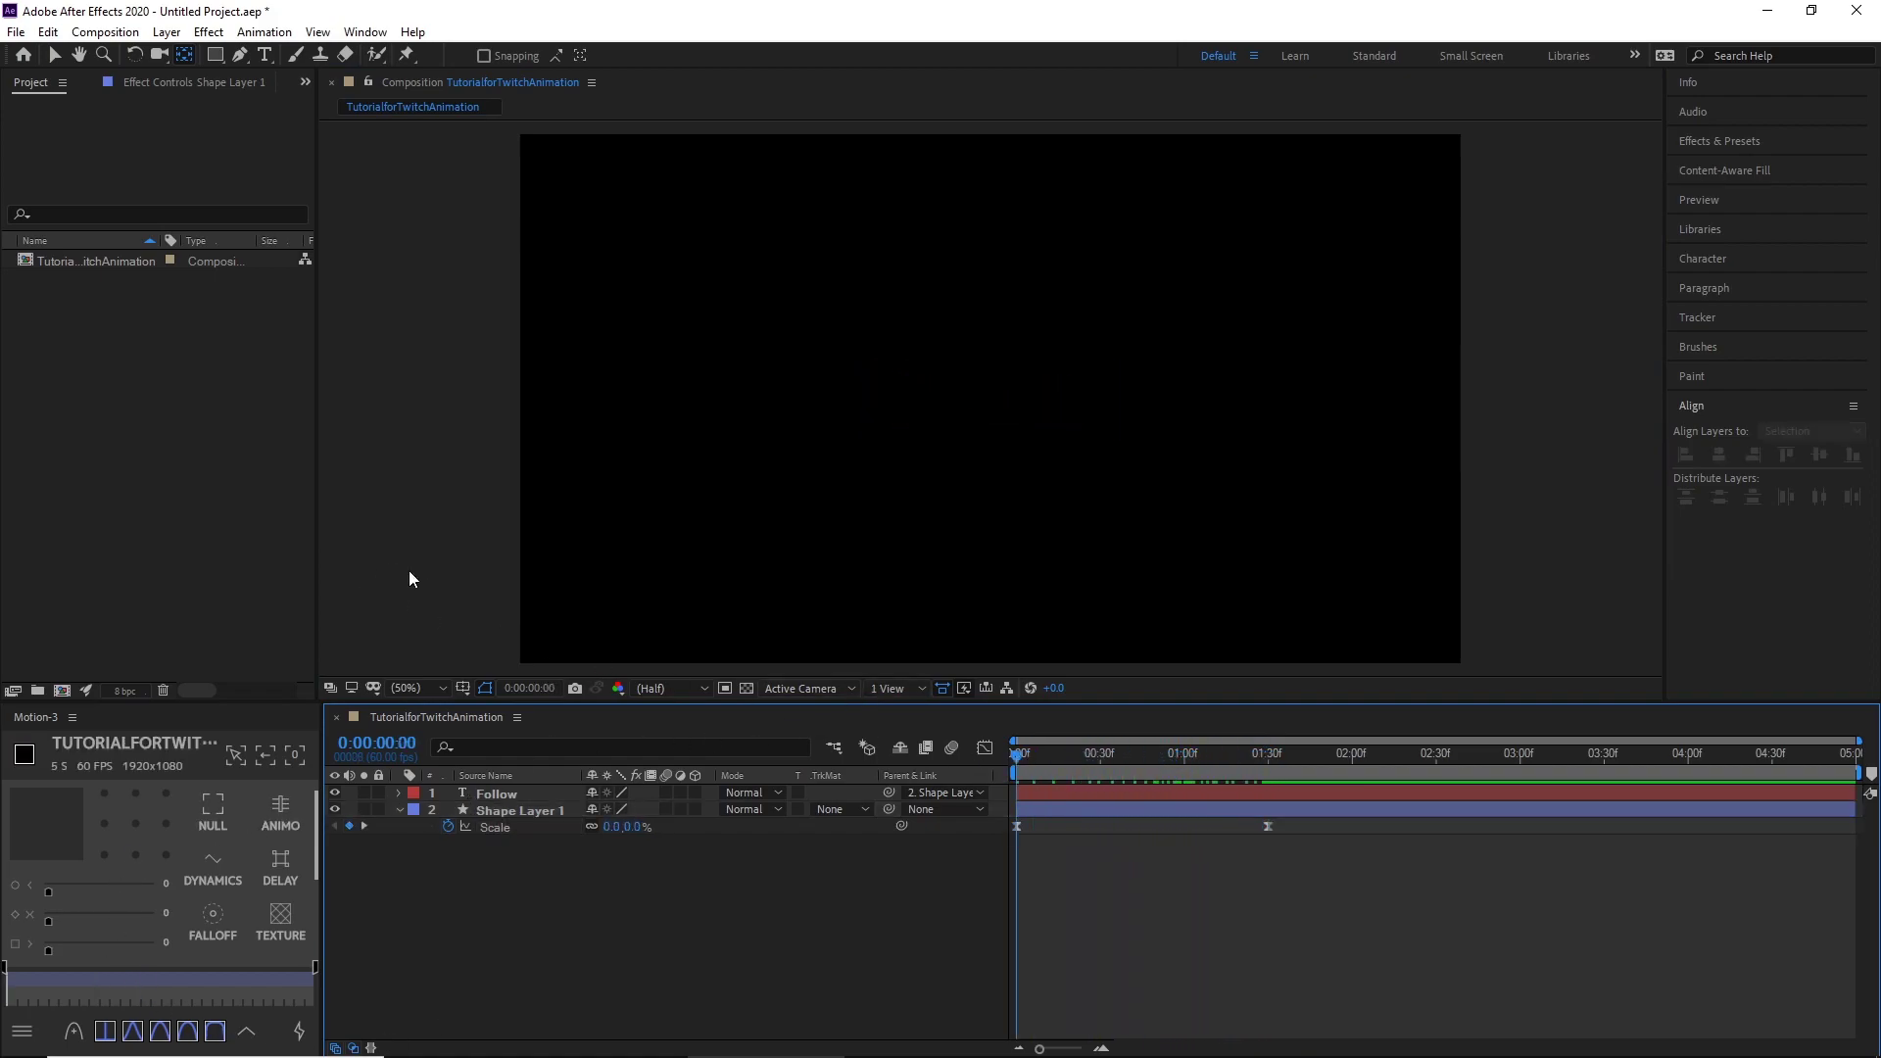
# - Preview the centred scale-in animation and stop playback
pyautogui.press('space')
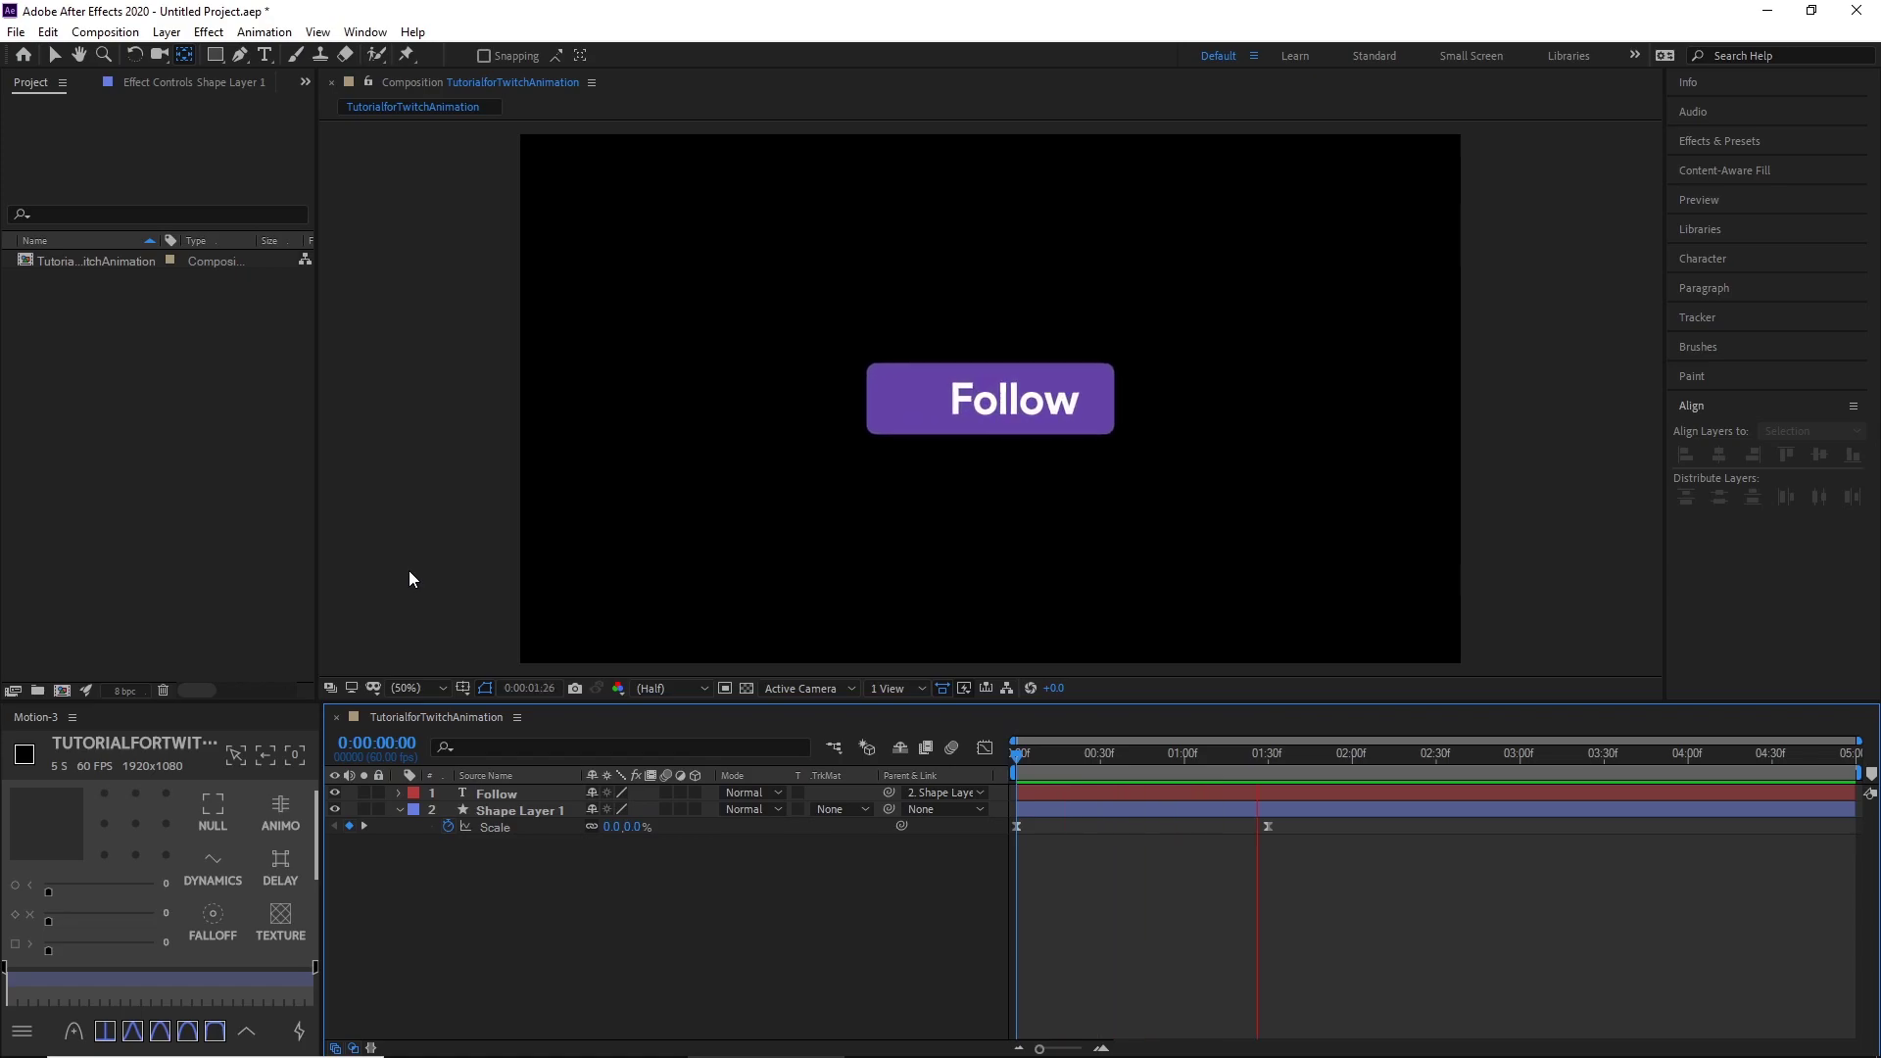
pyautogui.press('k')
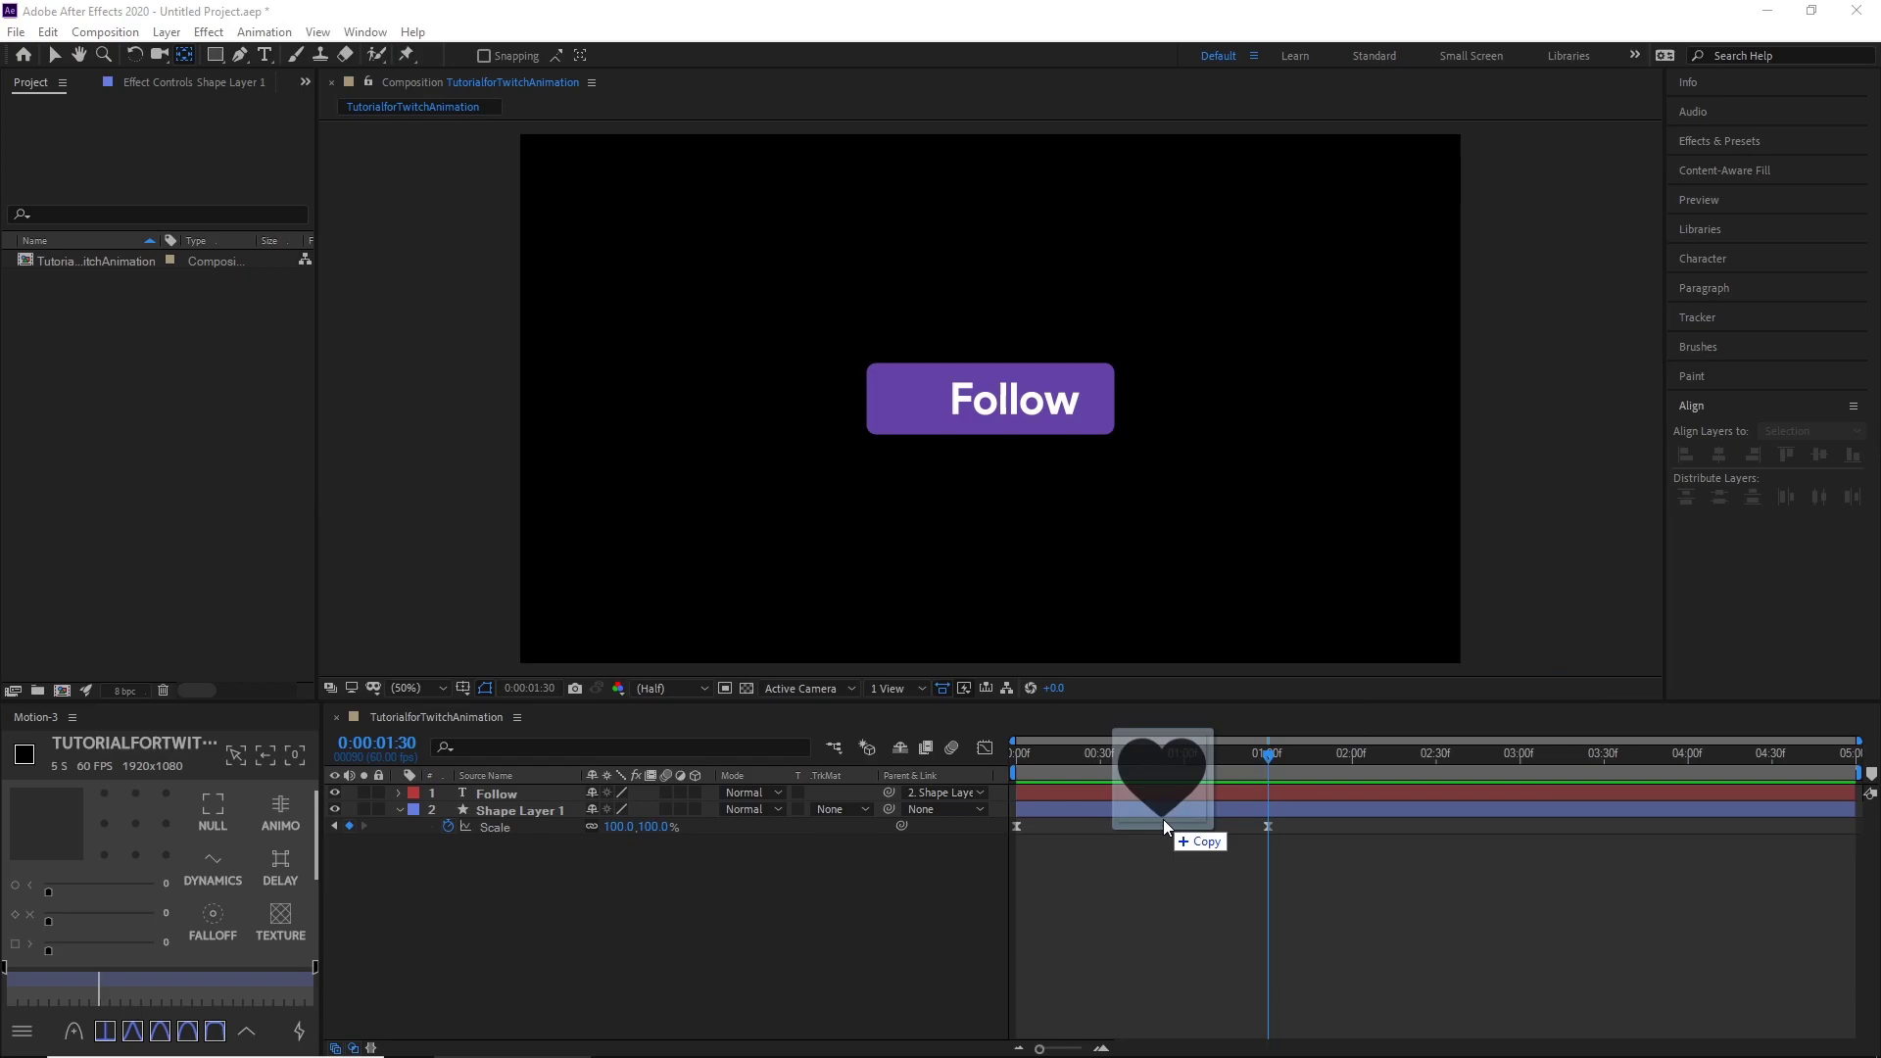
# - Add heart.png to the composition and select its layer with the Selection tool
pyautogui.moveTo(1273, 882); pyautogui.dragTo(1365, 862)
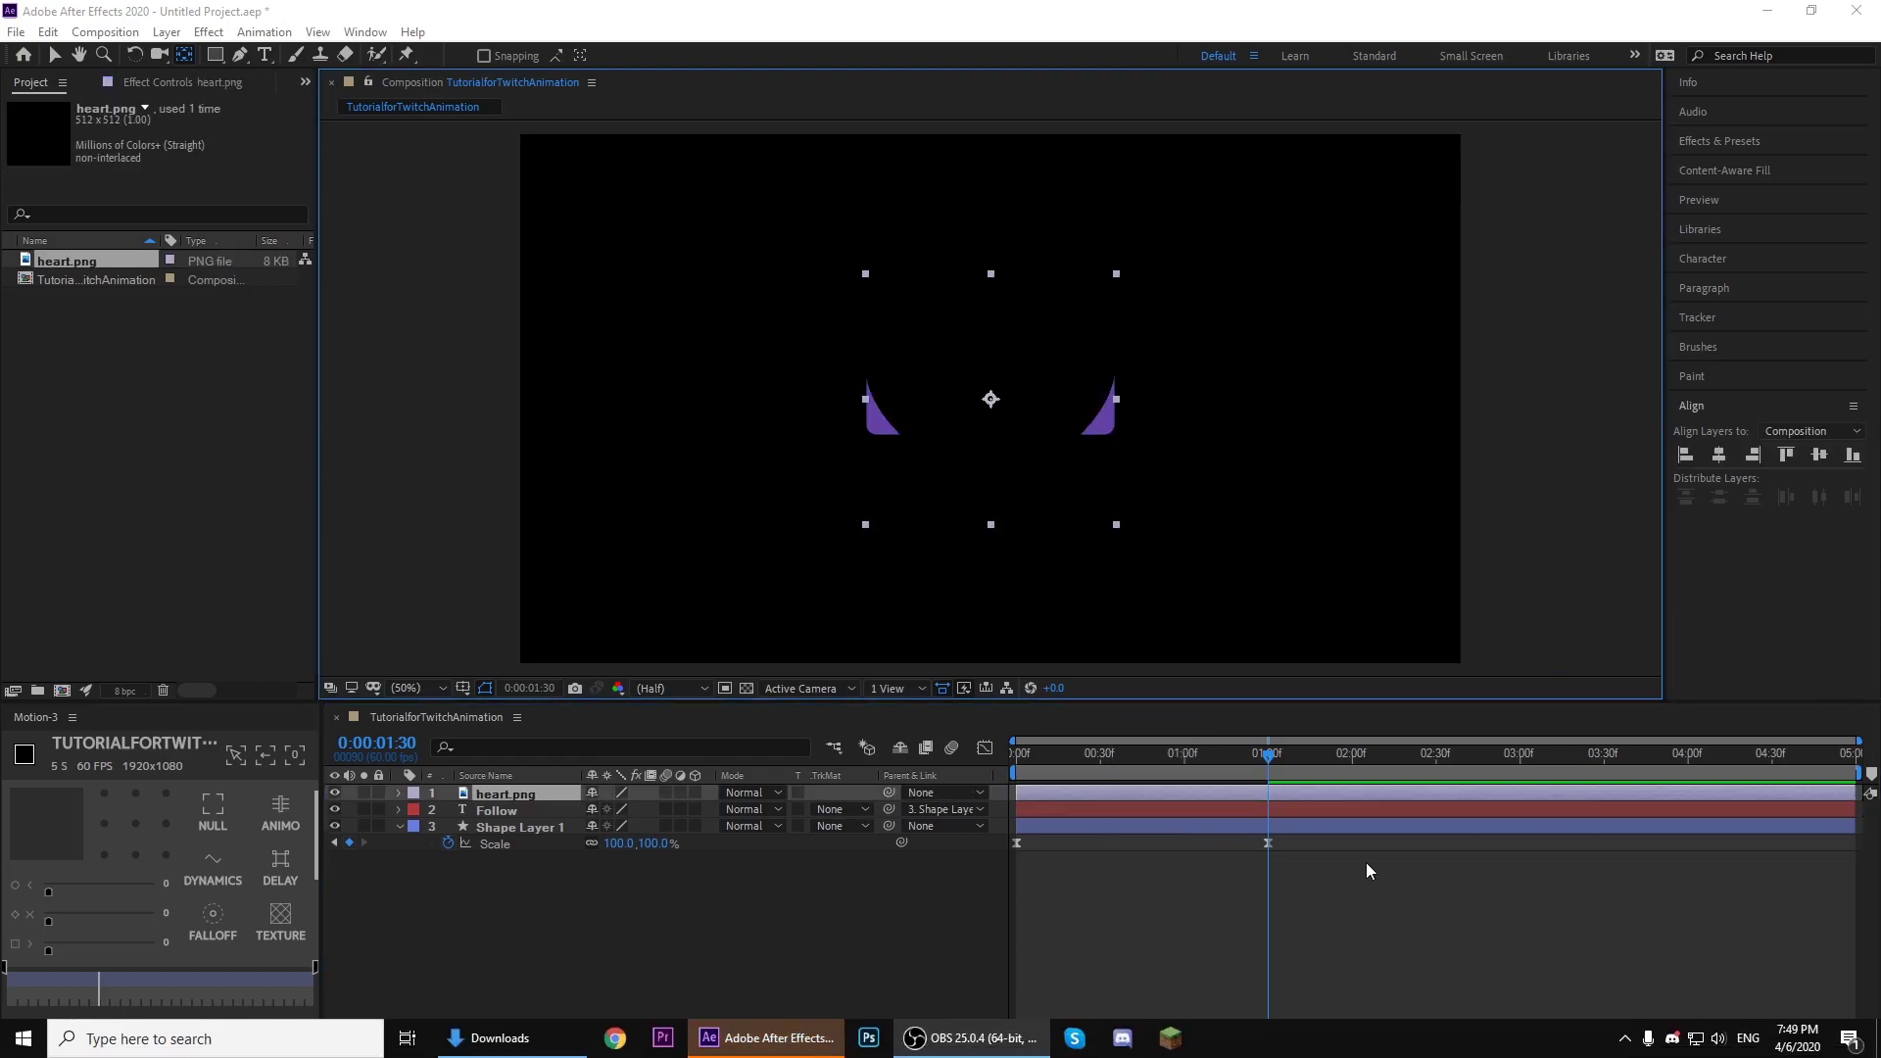
pyautogui.click(535, 793)
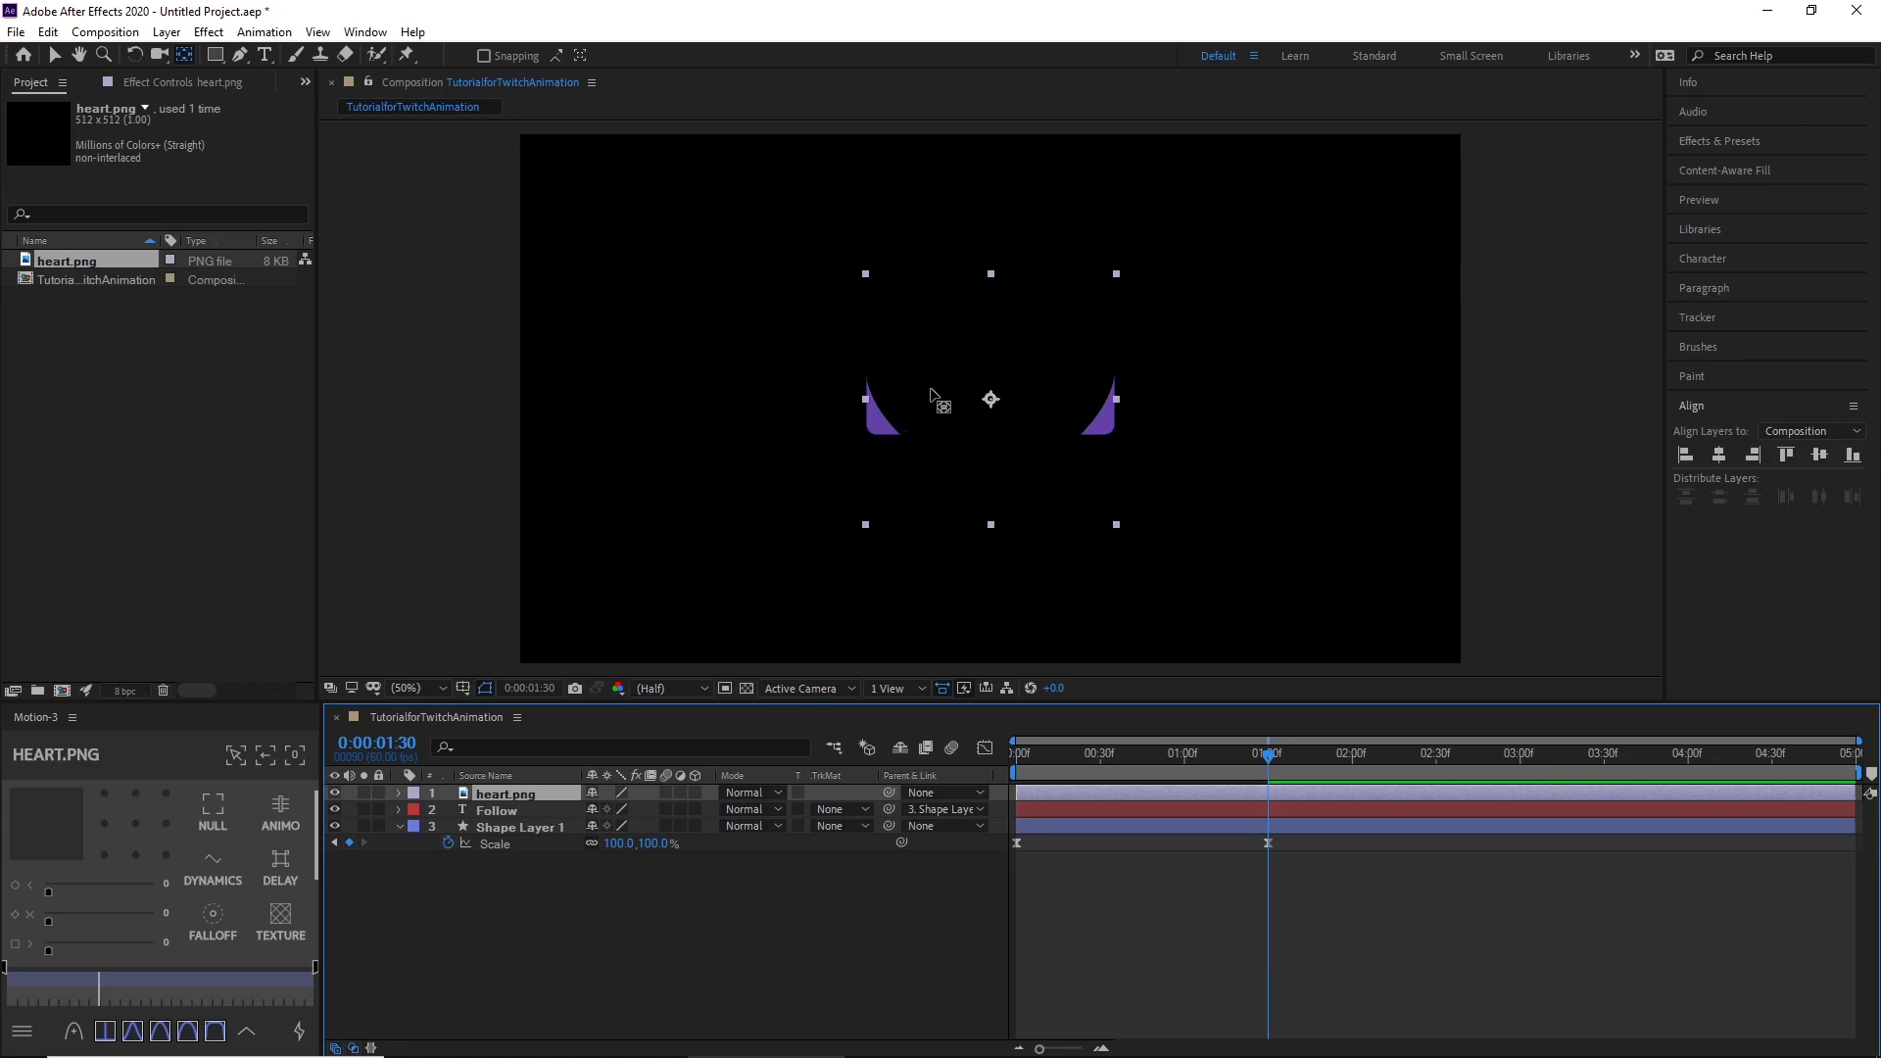
pyautogui.press('v')
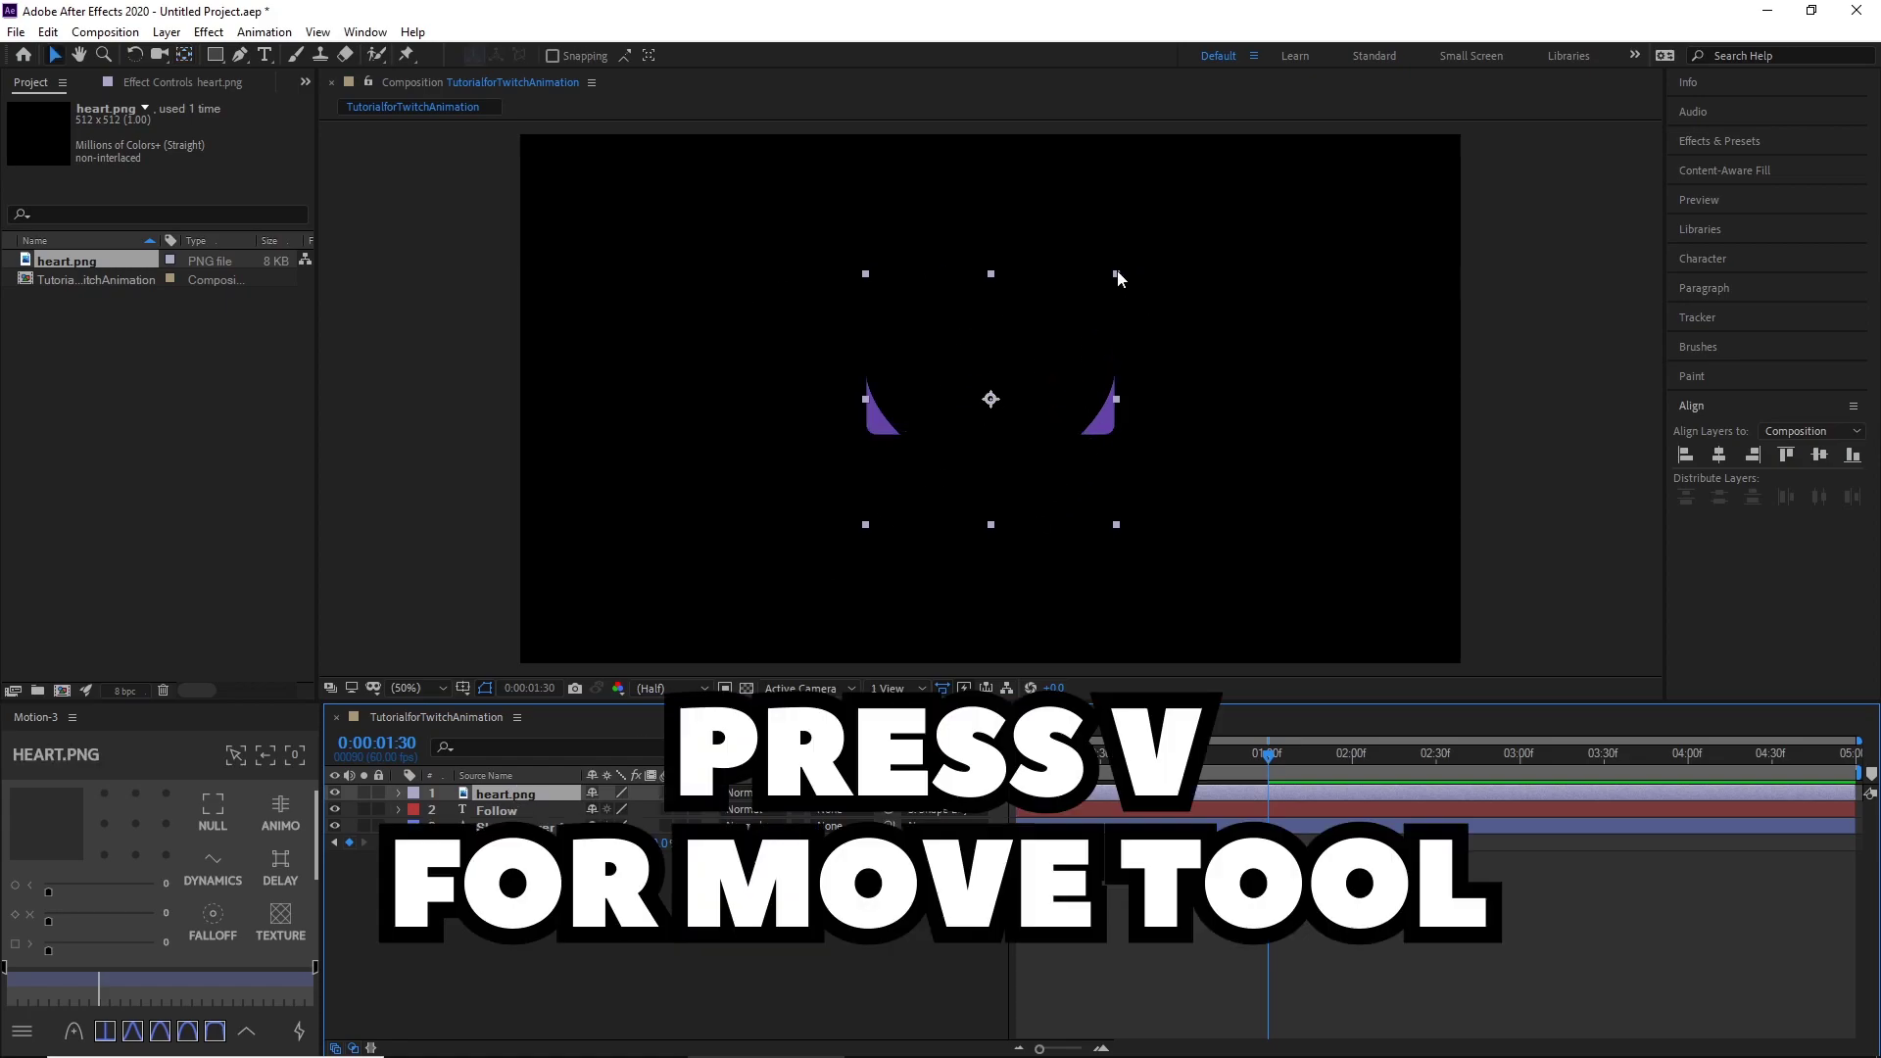
# - Shrink the heart, place it left of Follow, and centre it vertically on the button
pyautogui.moveTo(1113, 276); pyautogui.dragTo(1131, 356)
pyautogui.hotkey('ctrl', 'z')
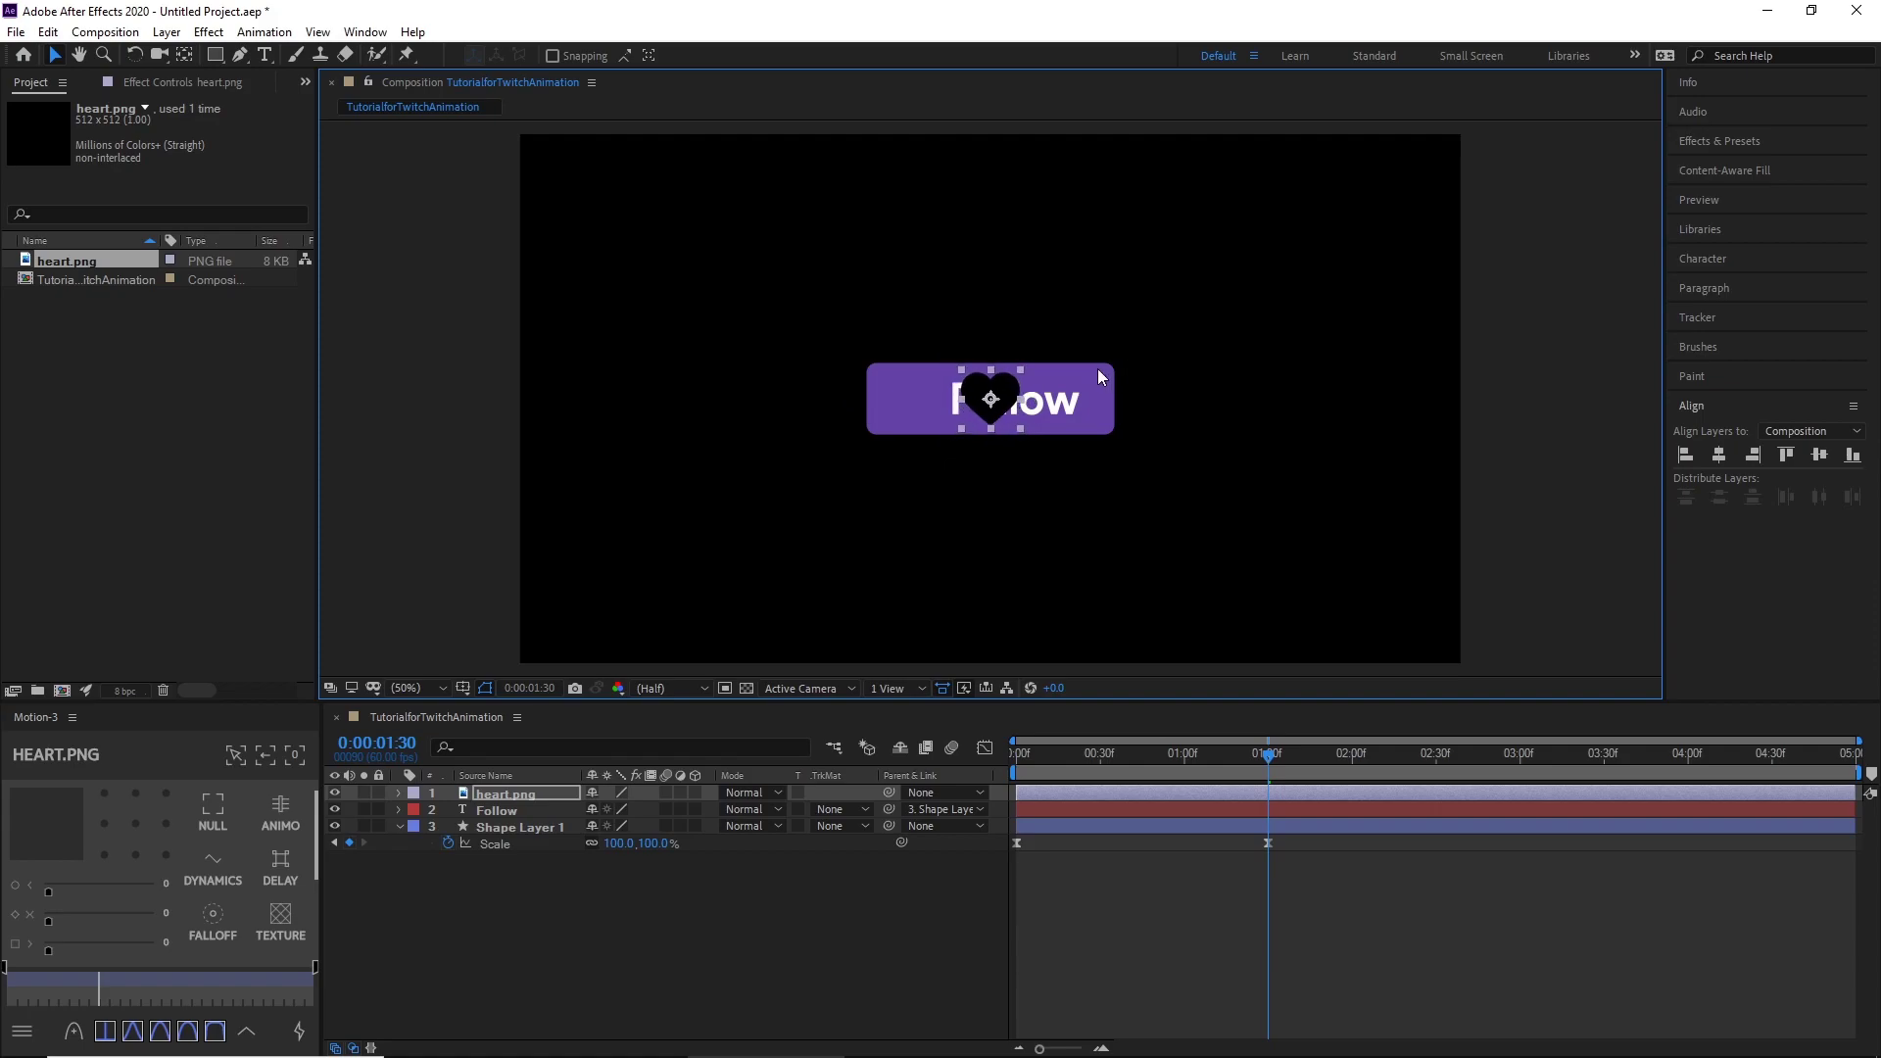
pyautogui.hotkey('ctrl', 'z')
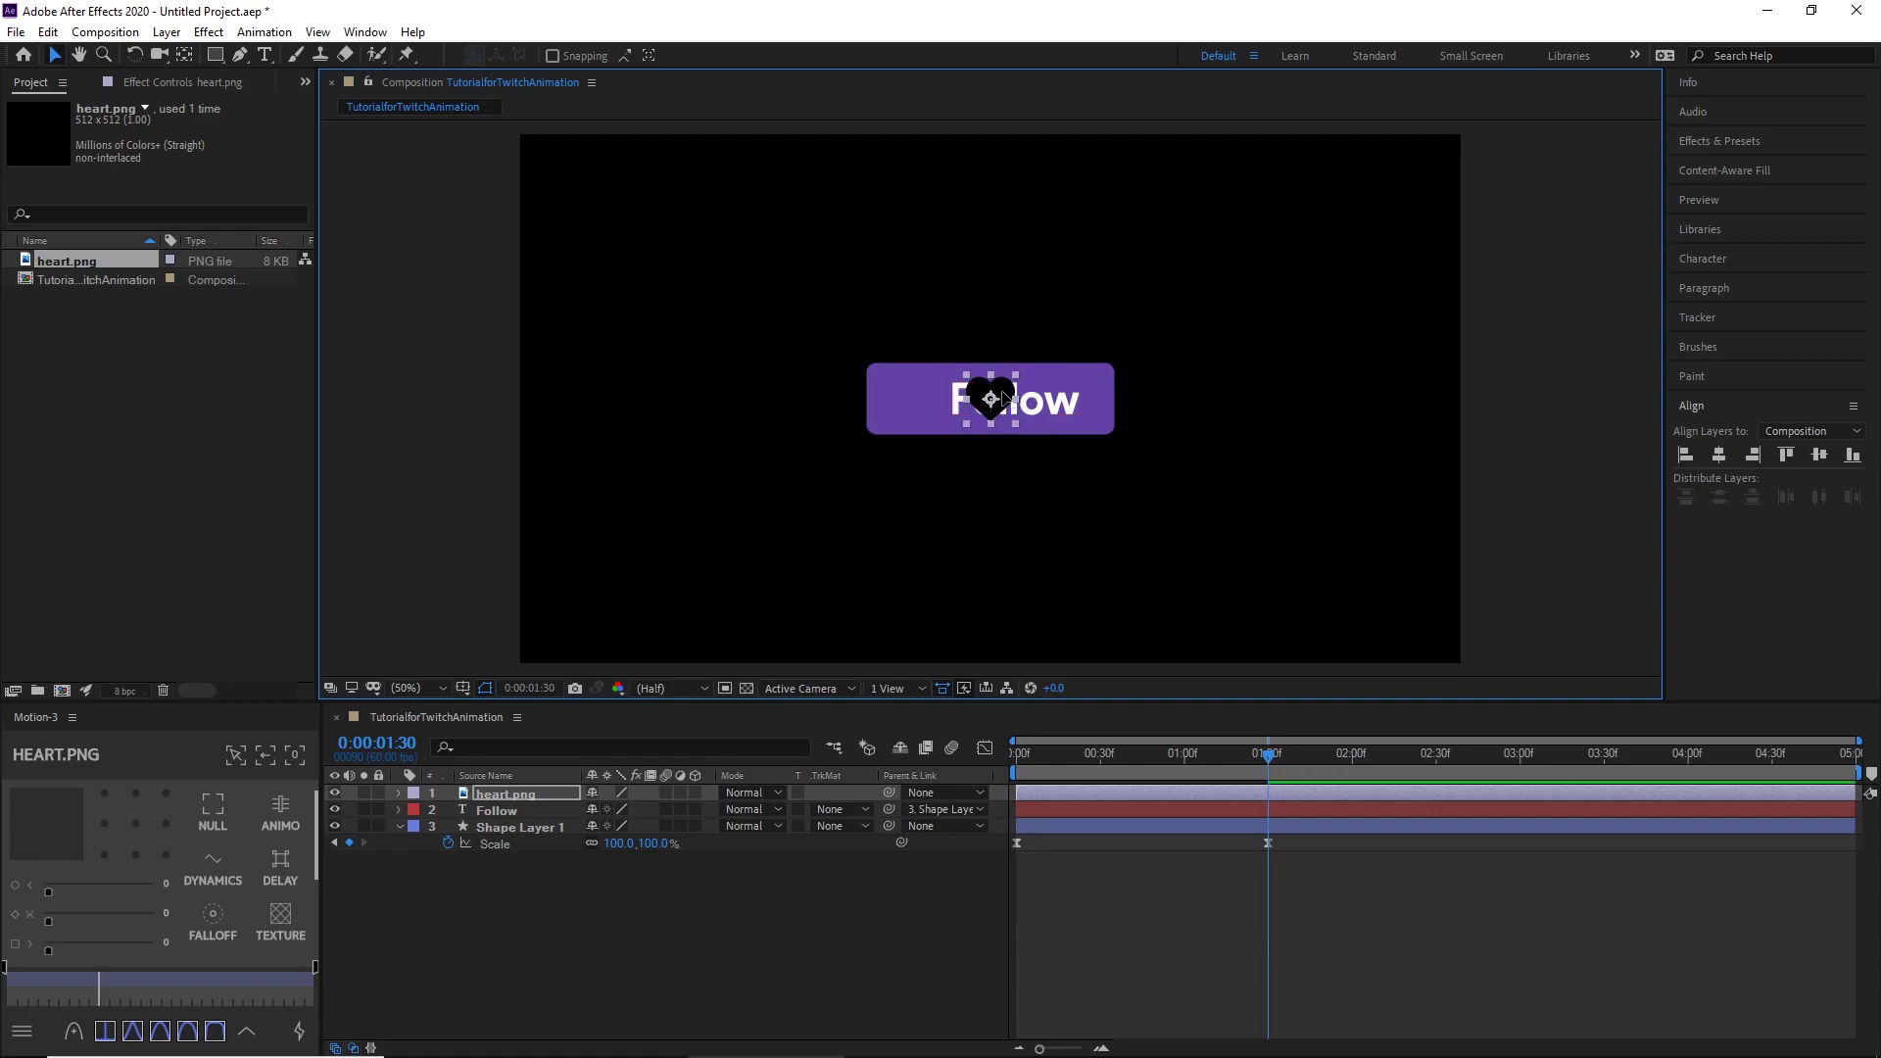
pyautogui.moveTo(1004, 394); pyautogui.dragTo(923, 380)
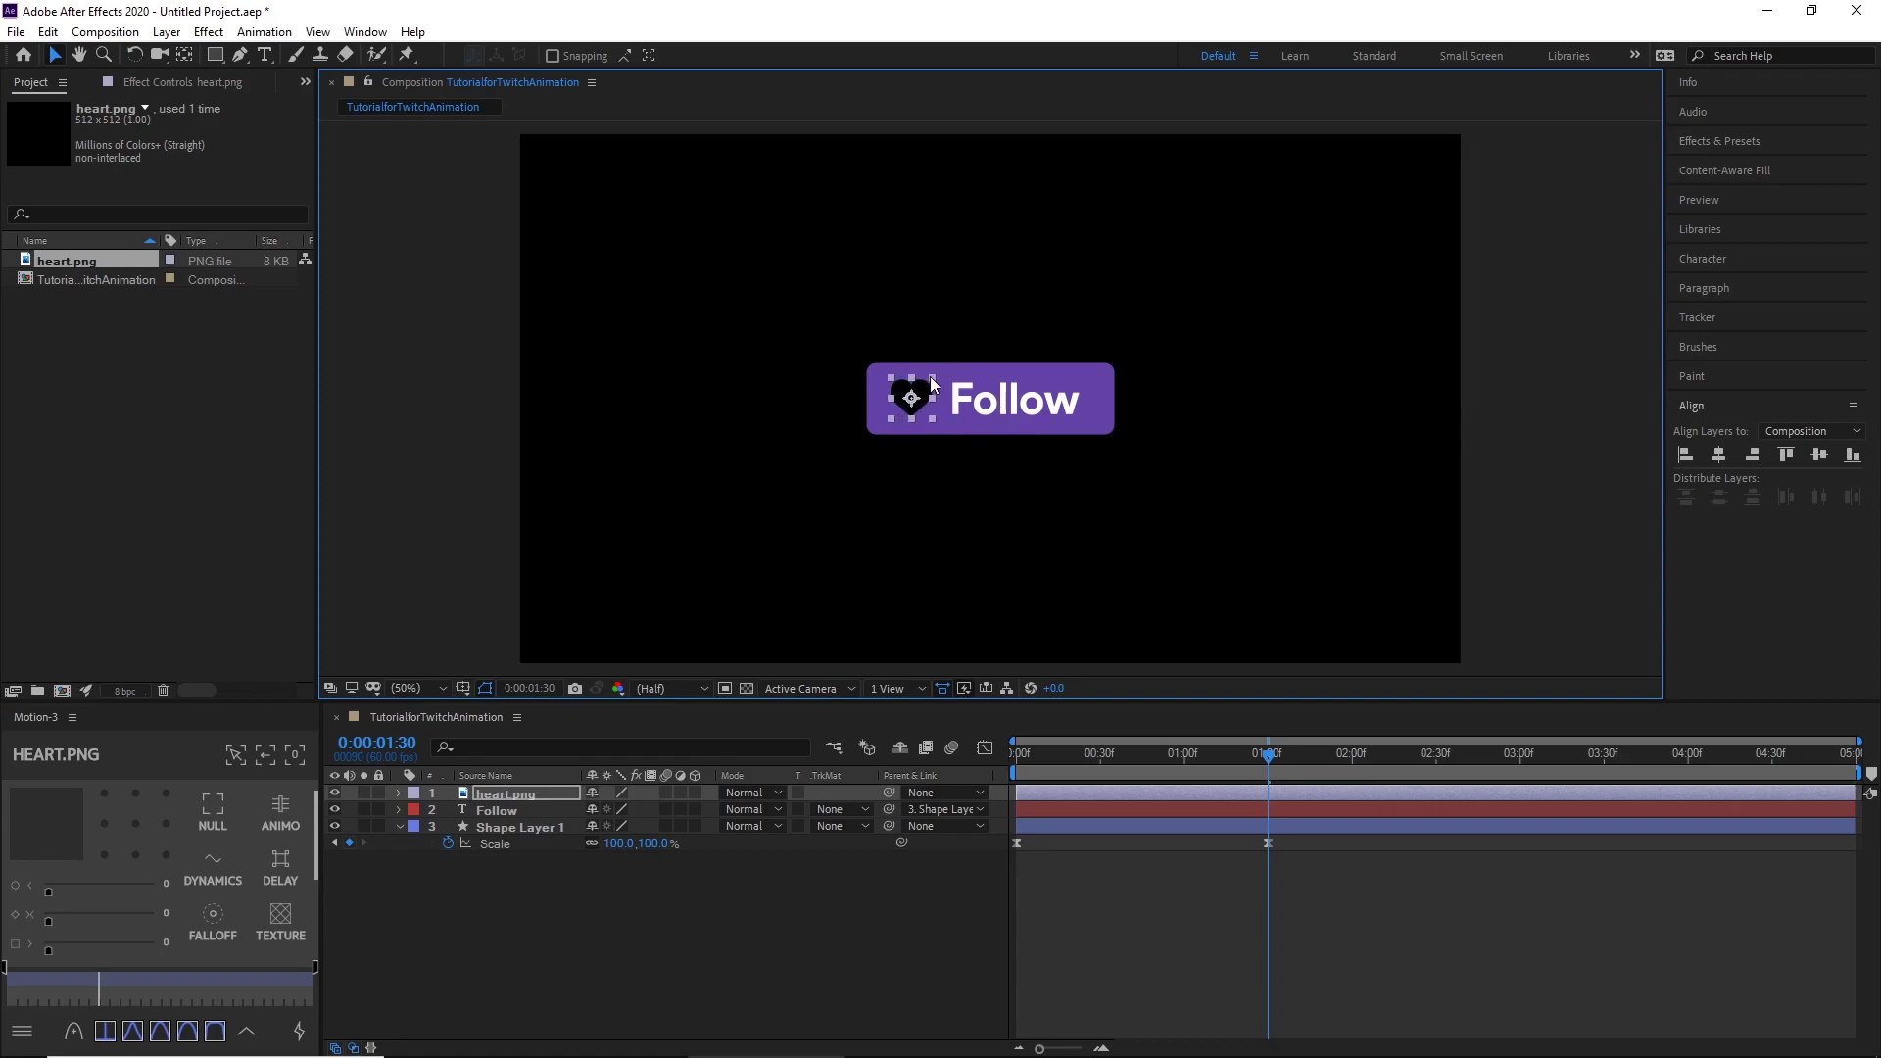
pyautogui.click(1820, 458)
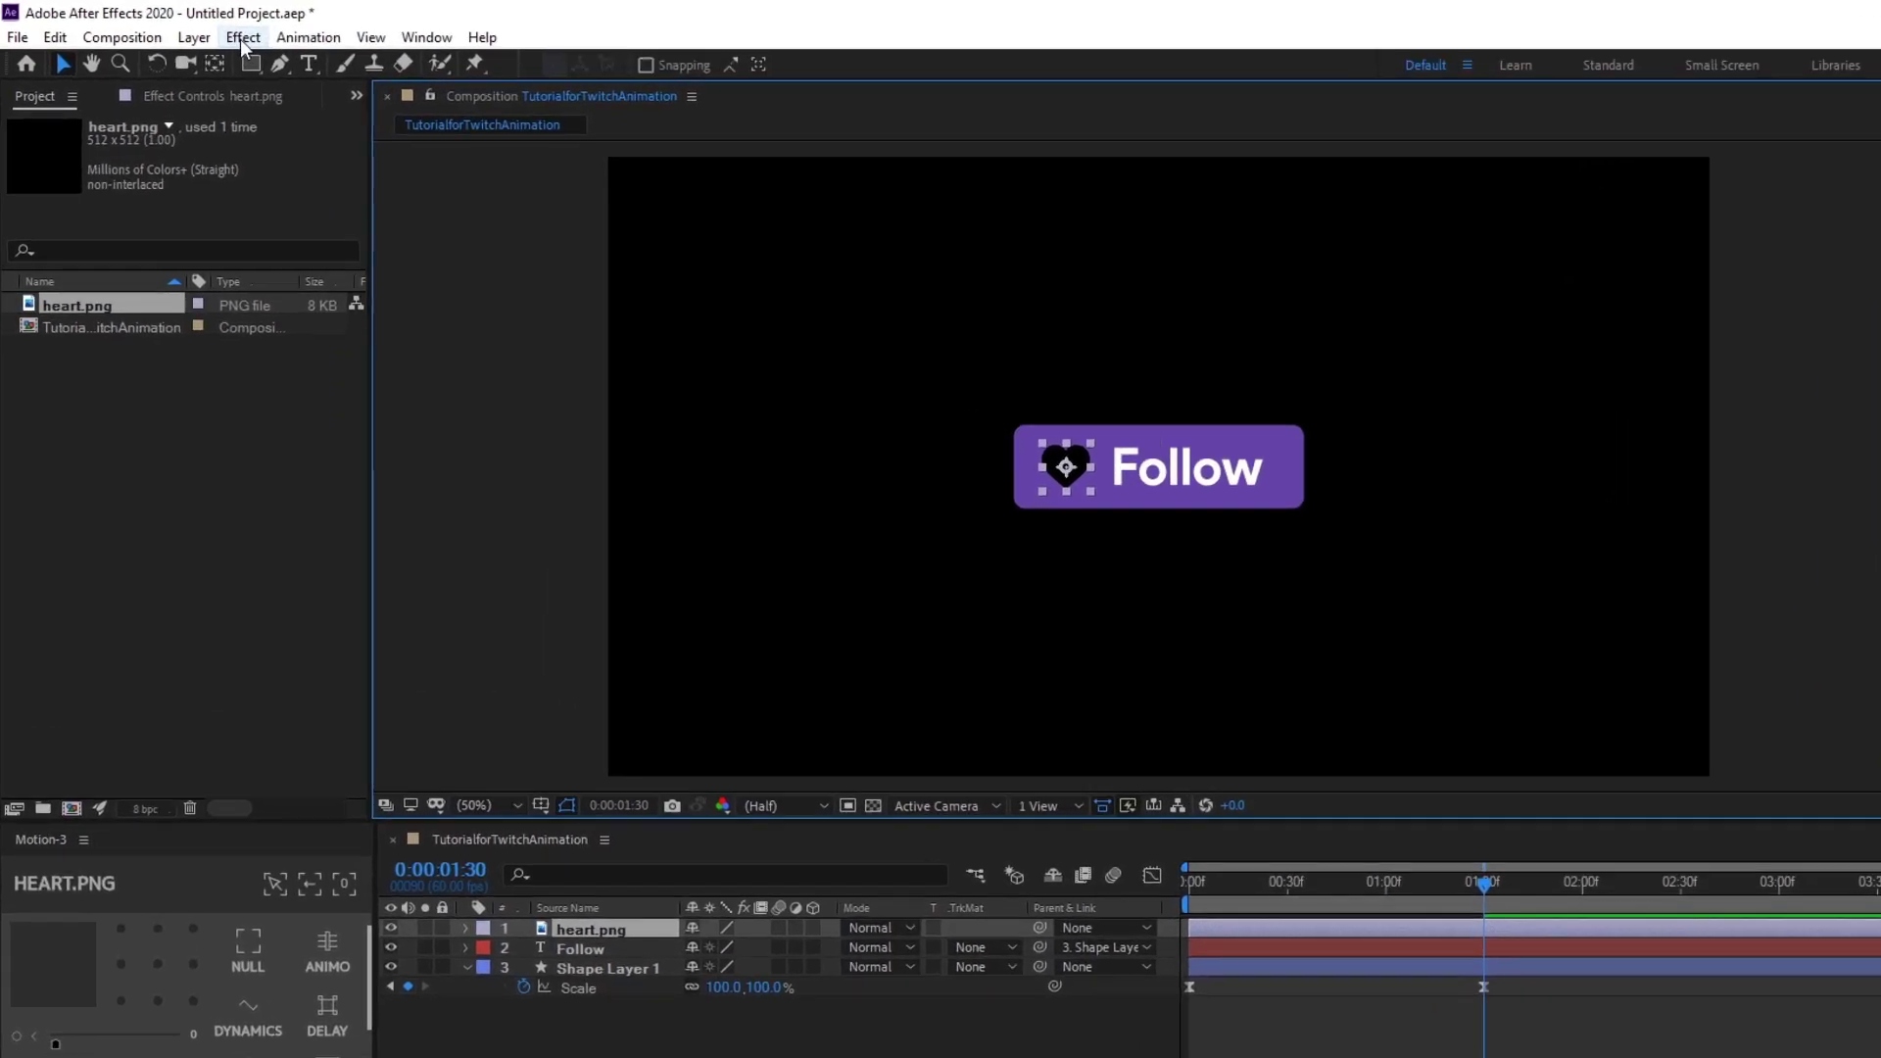
# - Apply a Fill effect to heart.png with its colour set to white (FFFFFF)
pyautogui.click(241, 38)
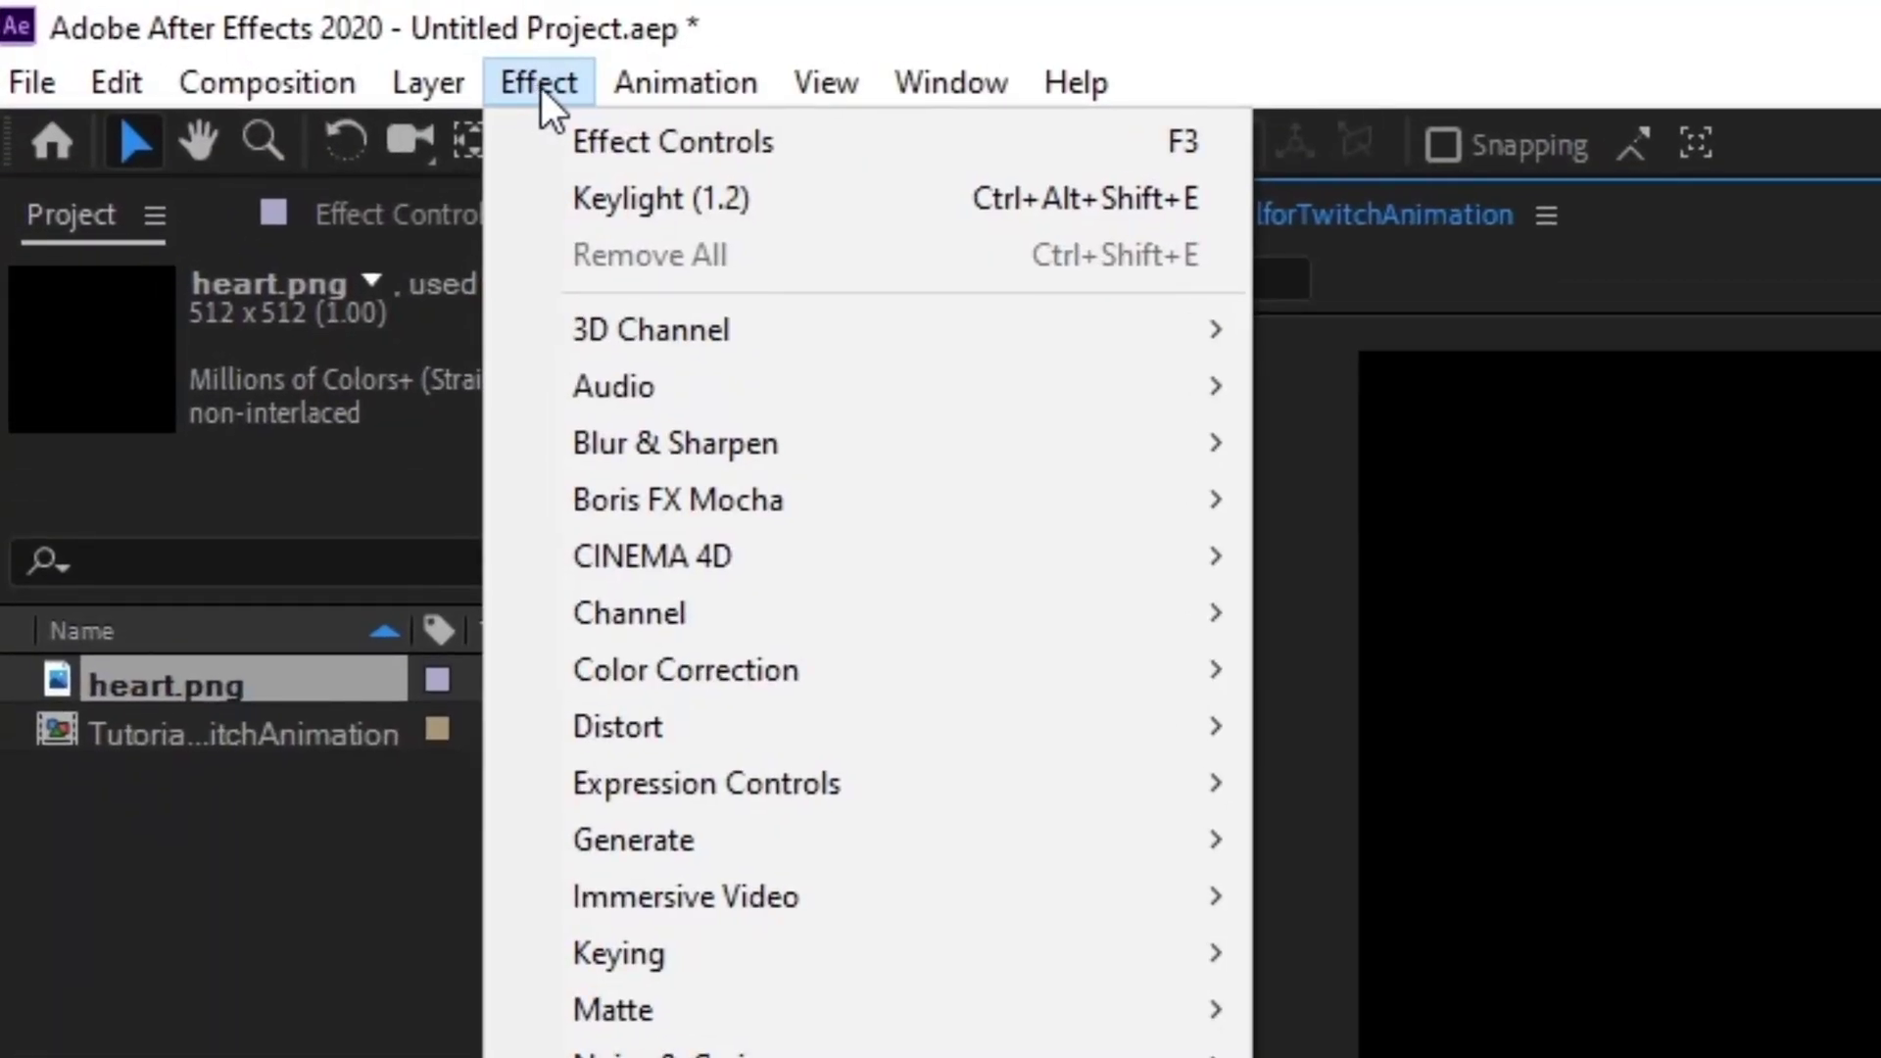
pyautogui.moveTo(997, 842)
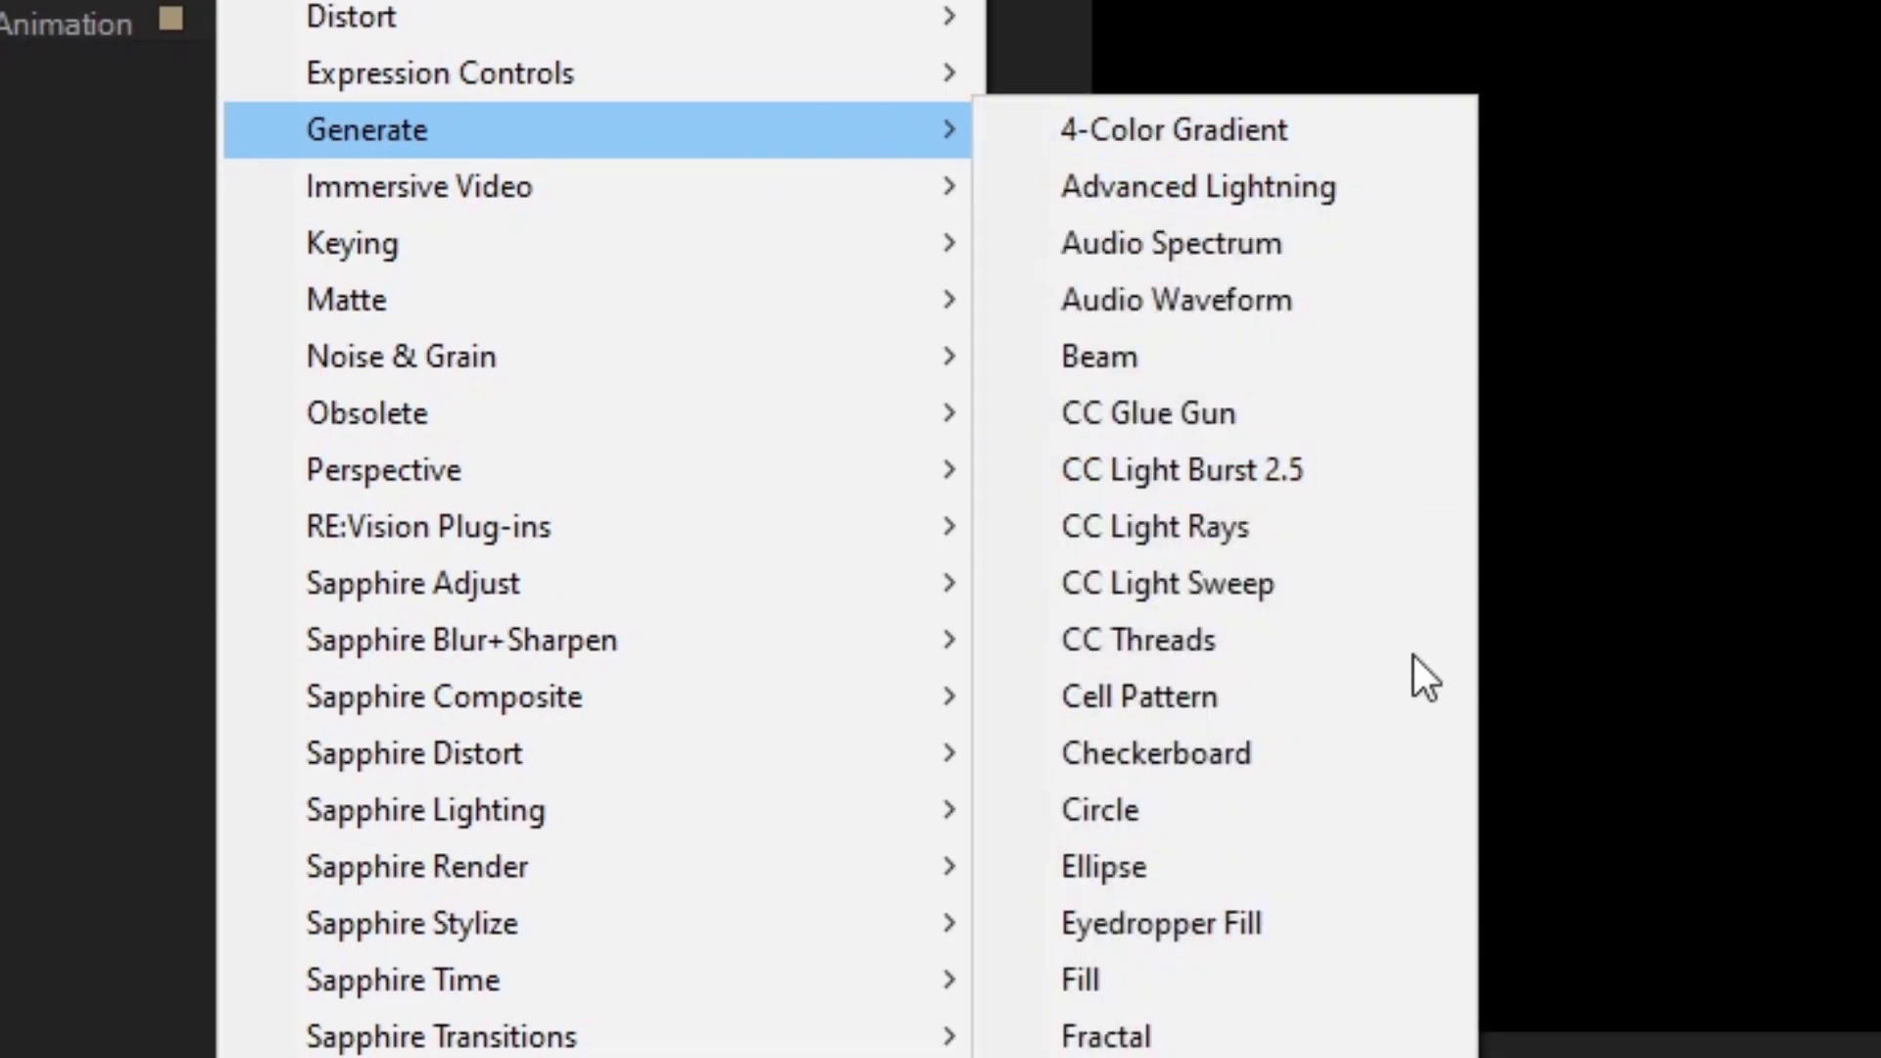
pyautogui.click(1251, 979)
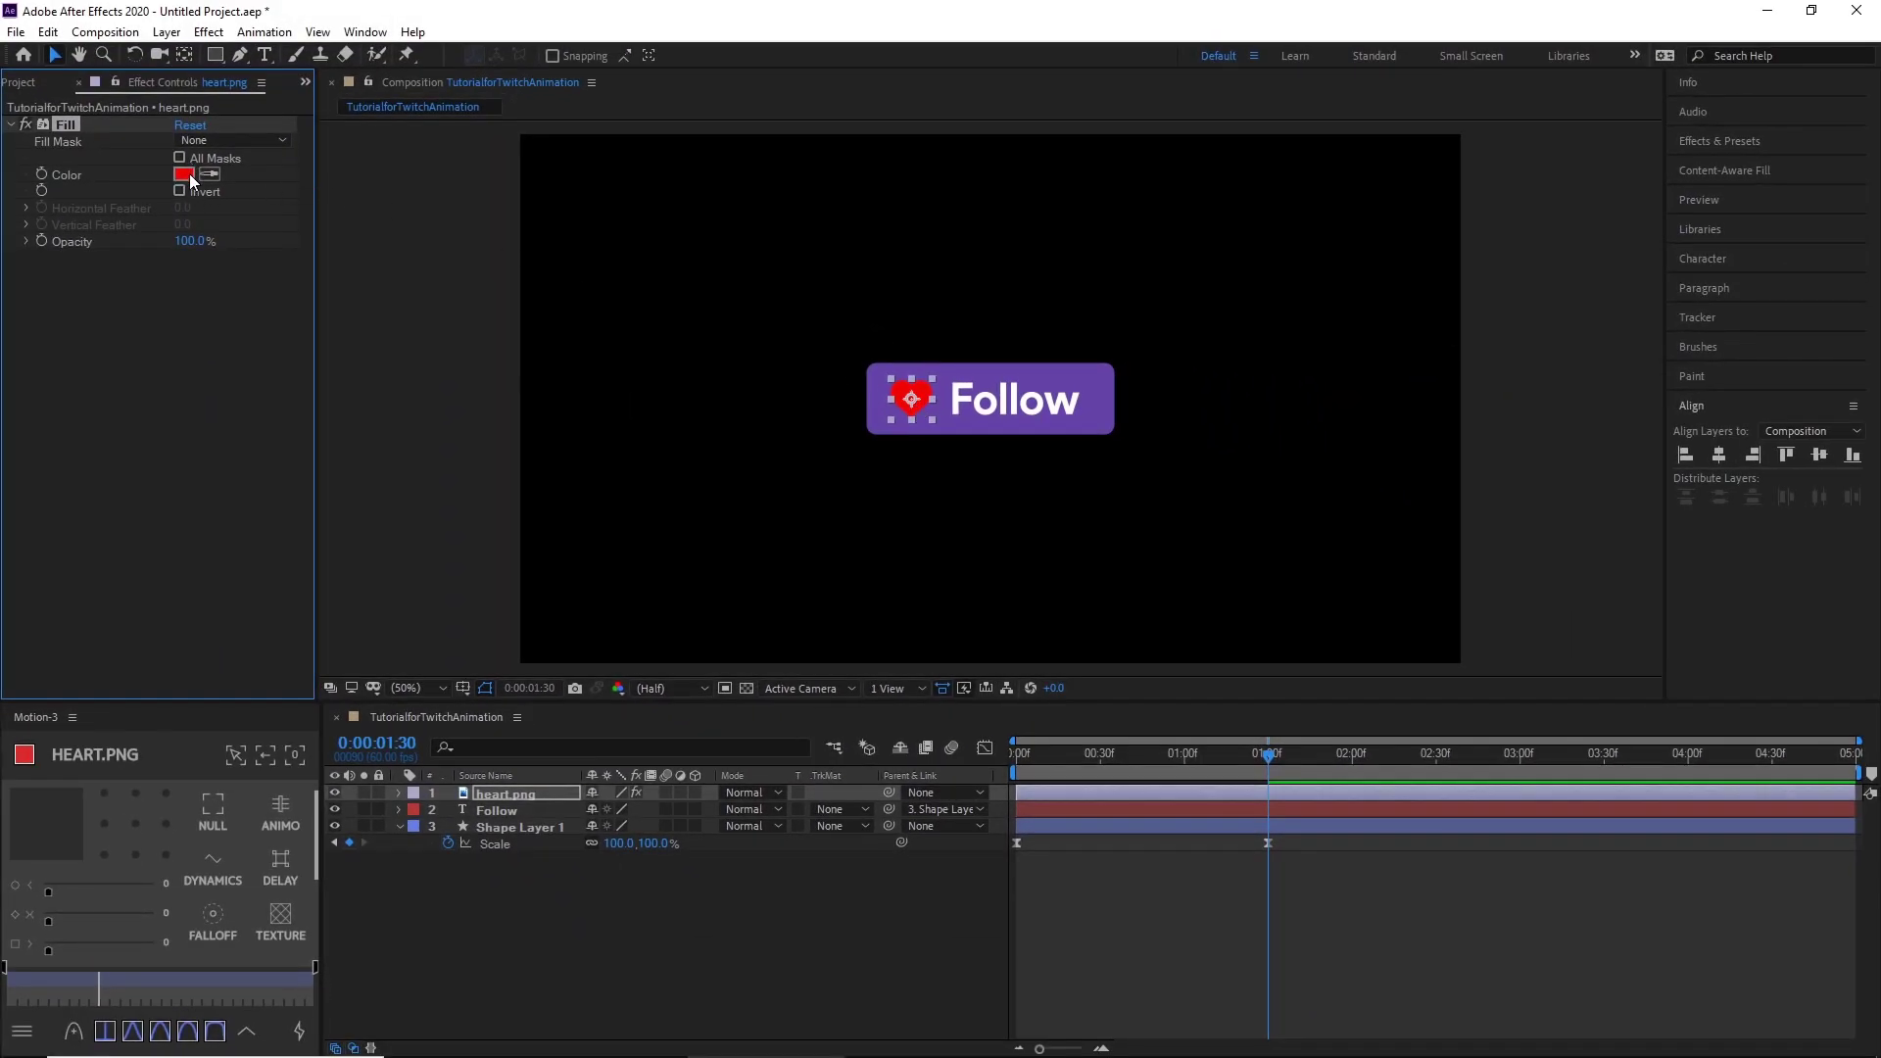
pyautogui.click(184, 174)
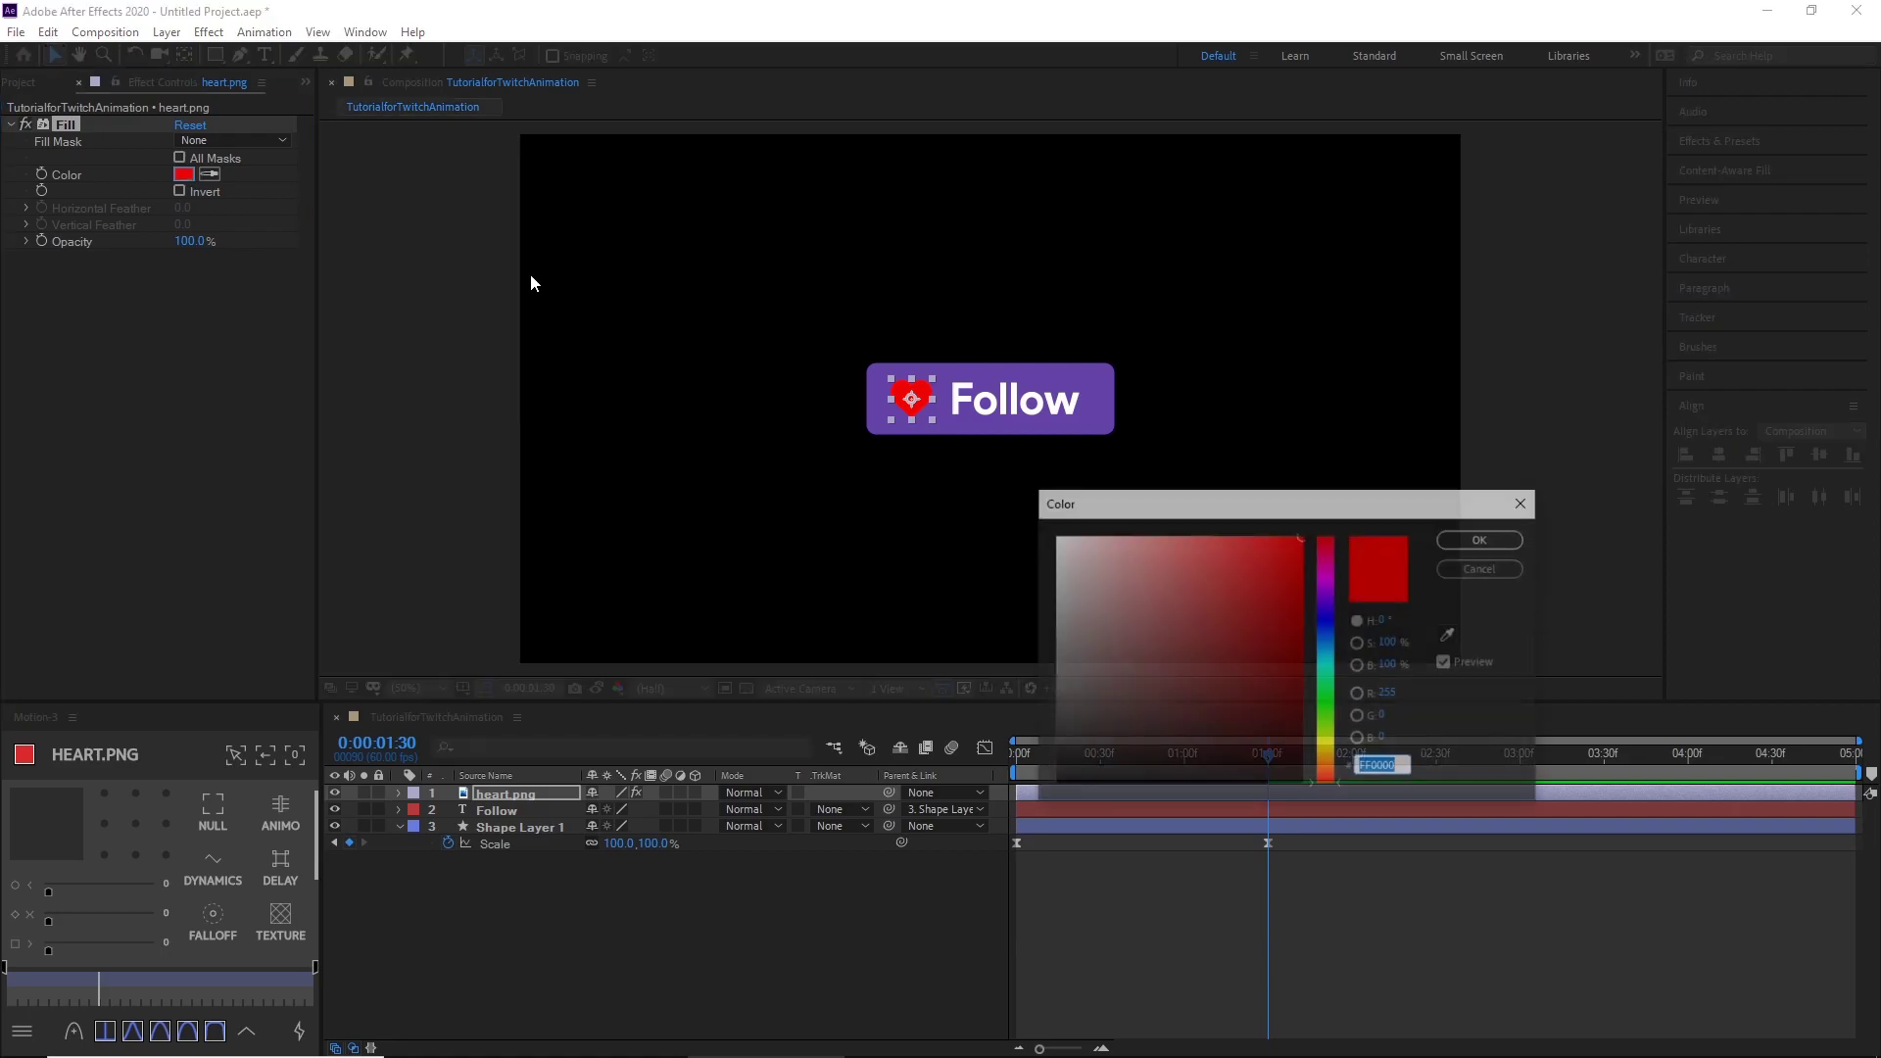
pyautogui.moveTo(1293, 676); pyautogui.dragTo(880, 480)
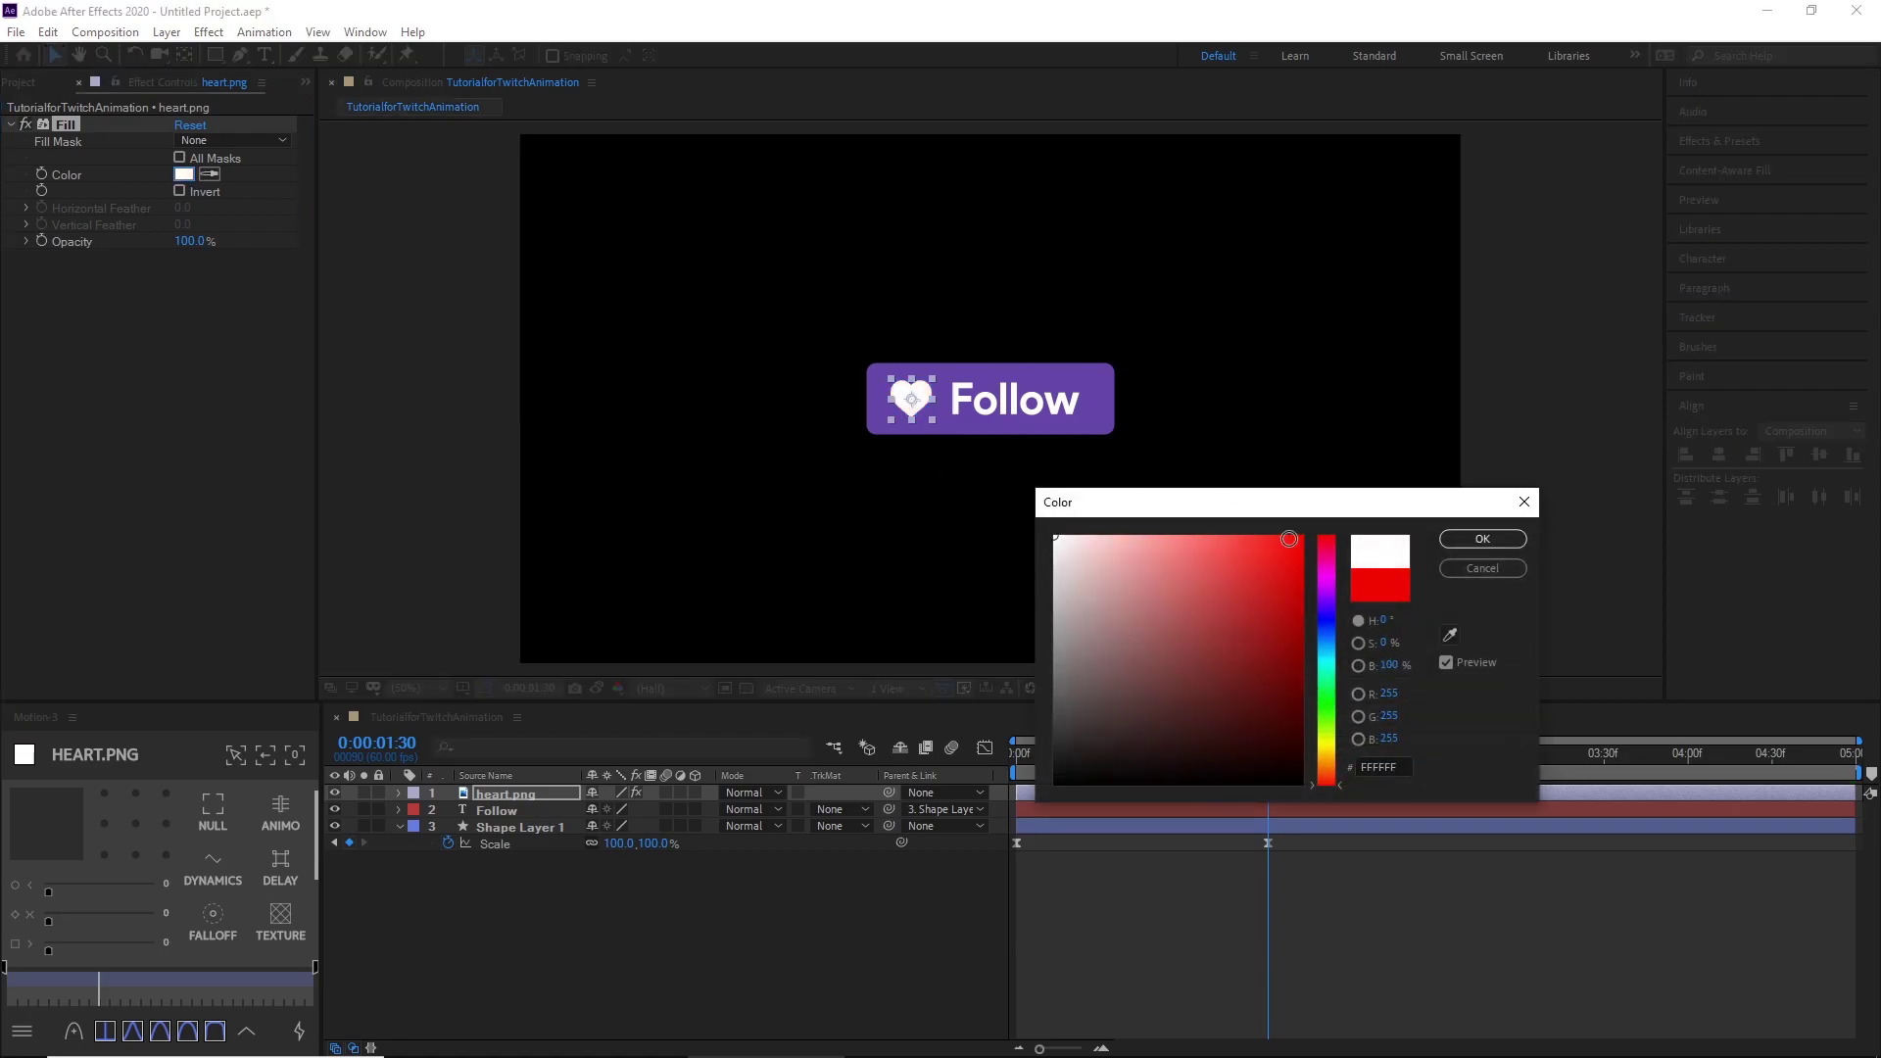
pyautogui.click(1482, 538)
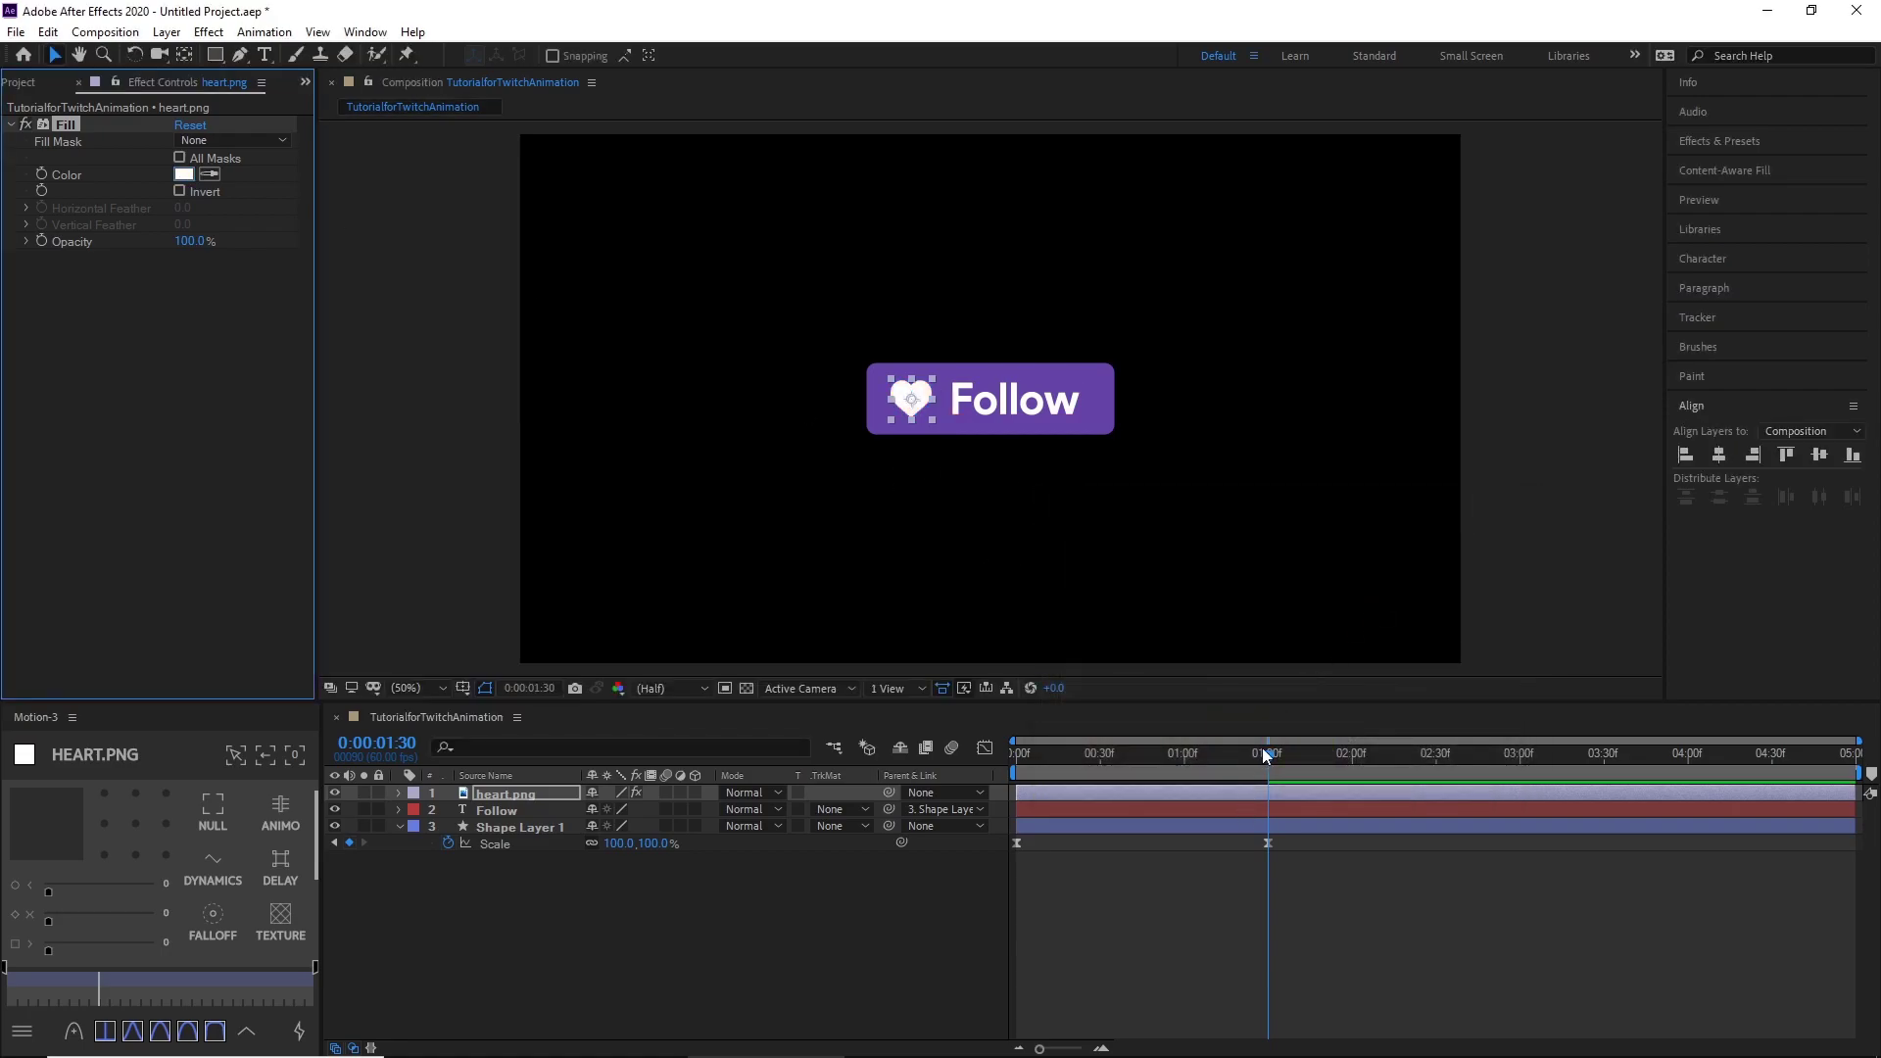
pyautogui.click(1302, 866)
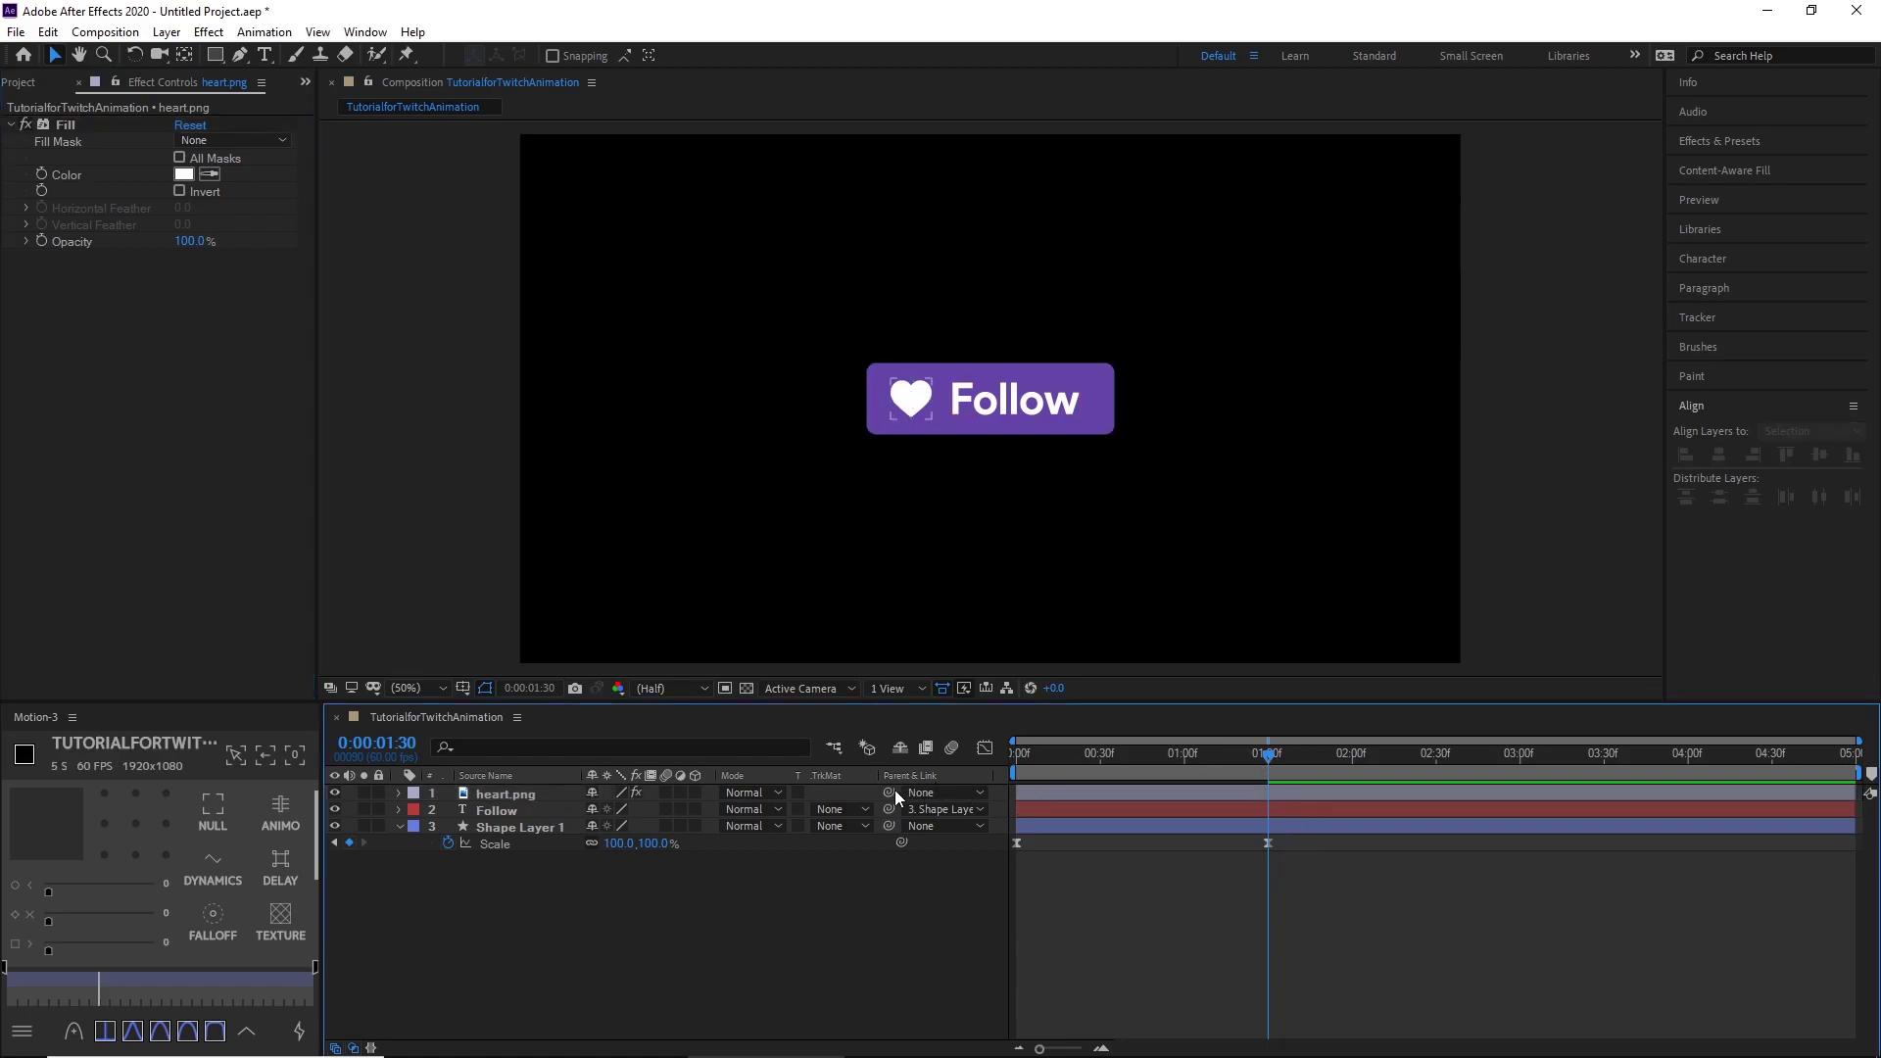
# - Parent heart.png to Shape Layer 1 and preview the scale-in from the start
pyautogui.moveTo(890, 791); pyautogui.dragTo(501, 824)
pyautogui.press('Home')
pyautogui.press('space')
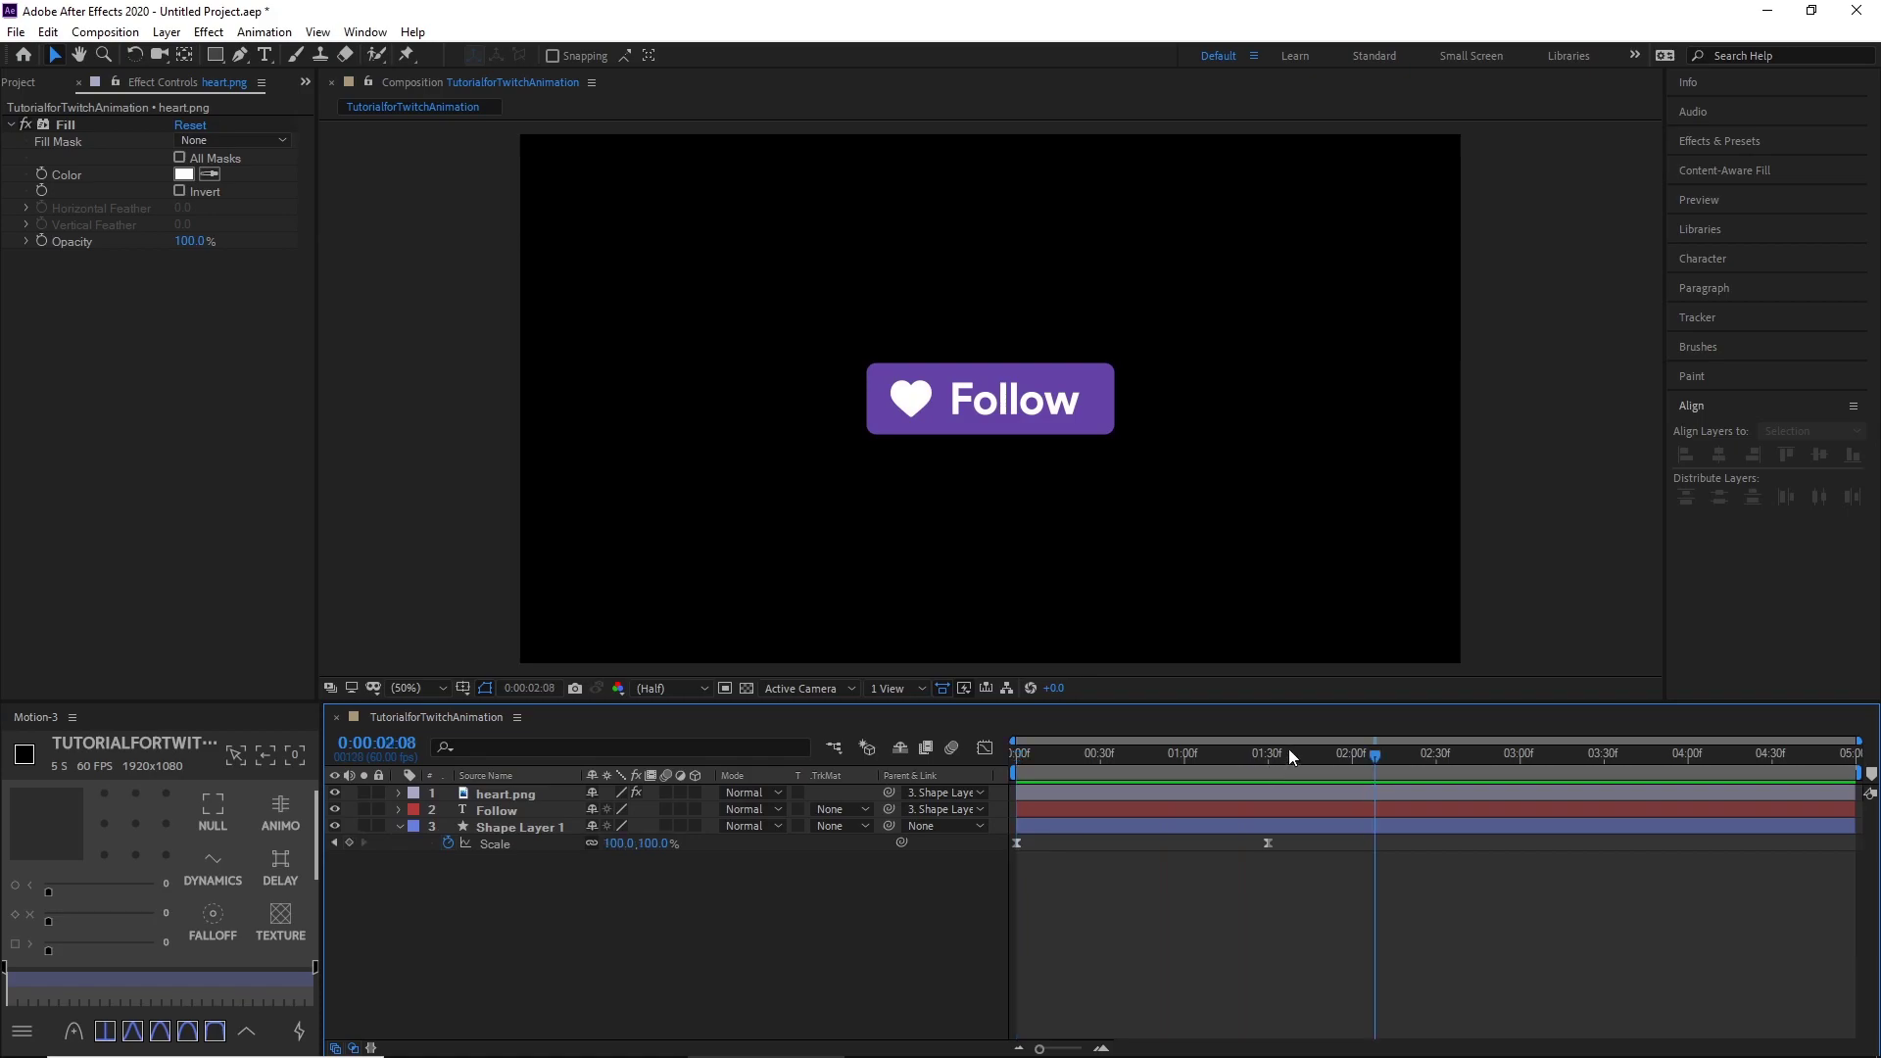
pyautogui.moveTo(1285, 751); pyautogui.dragTo(1269, 772)
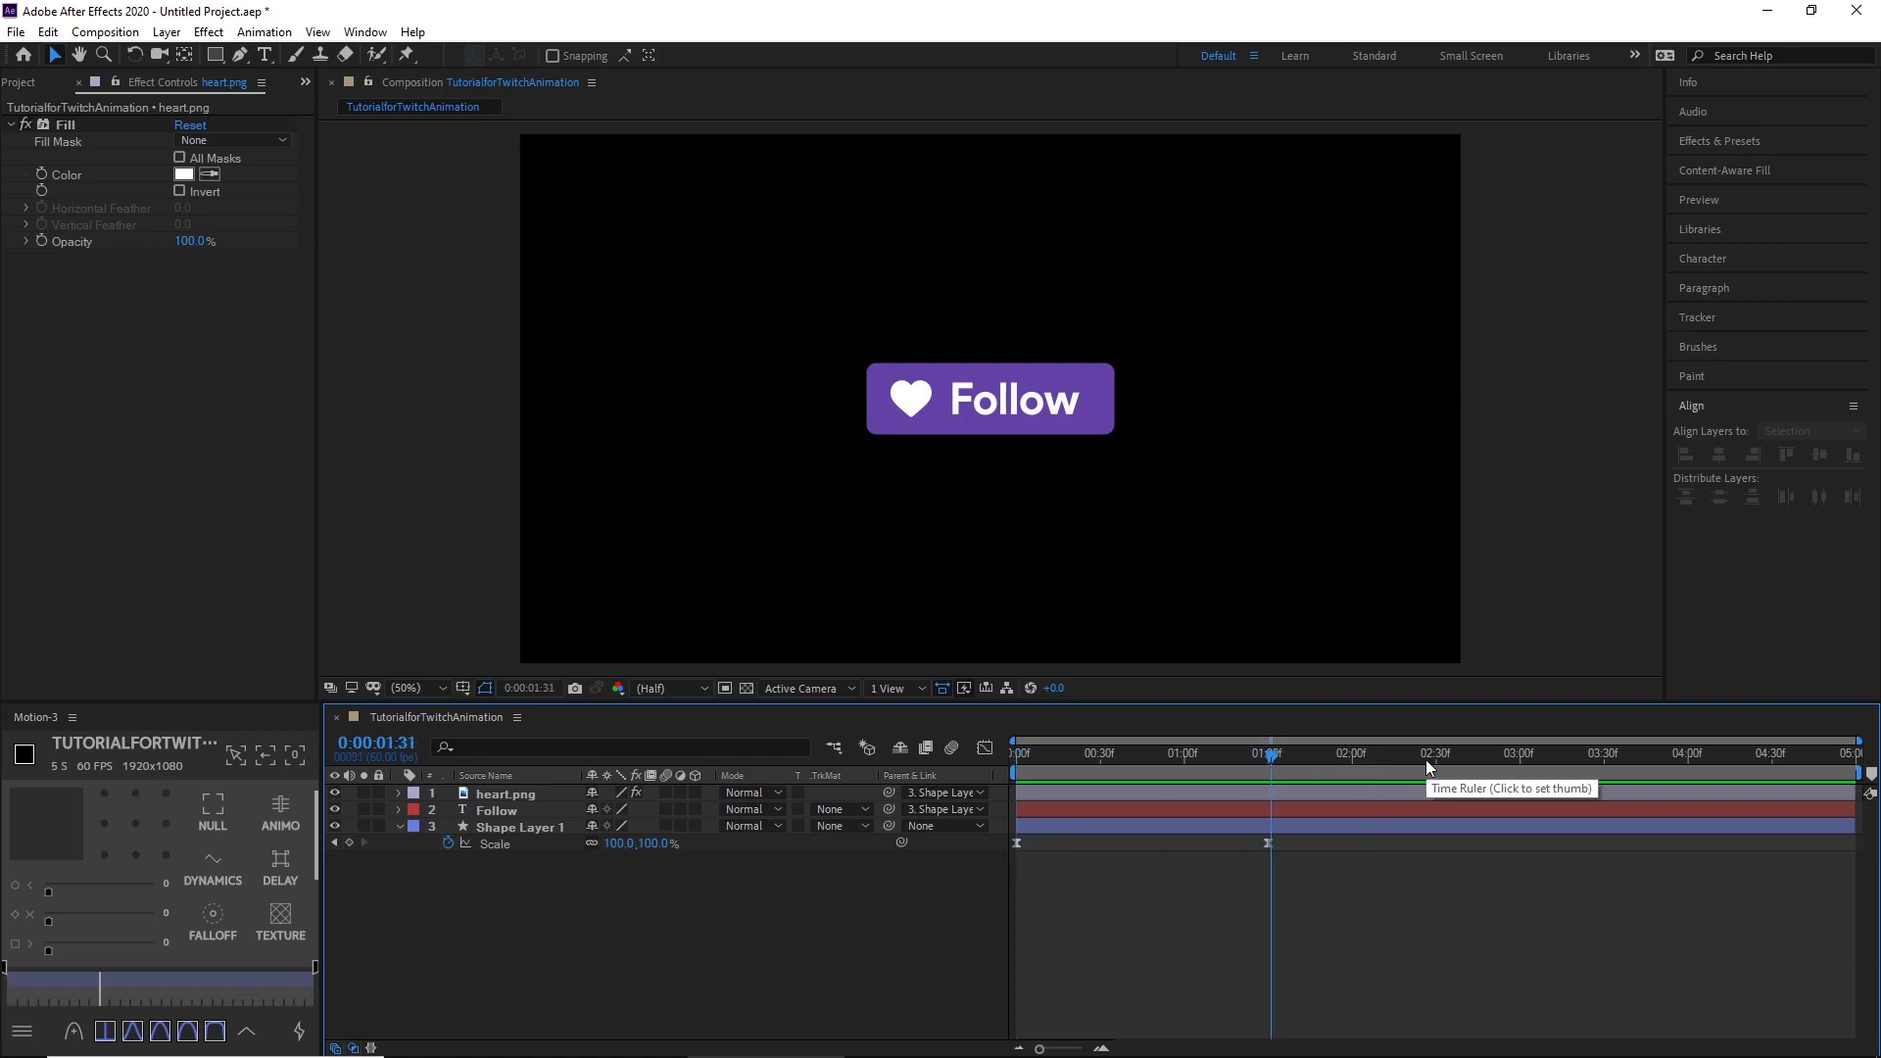
# - Review the scale animation around 1:30, trying then undoing a 98% scale
pyautogui.press('pageup')
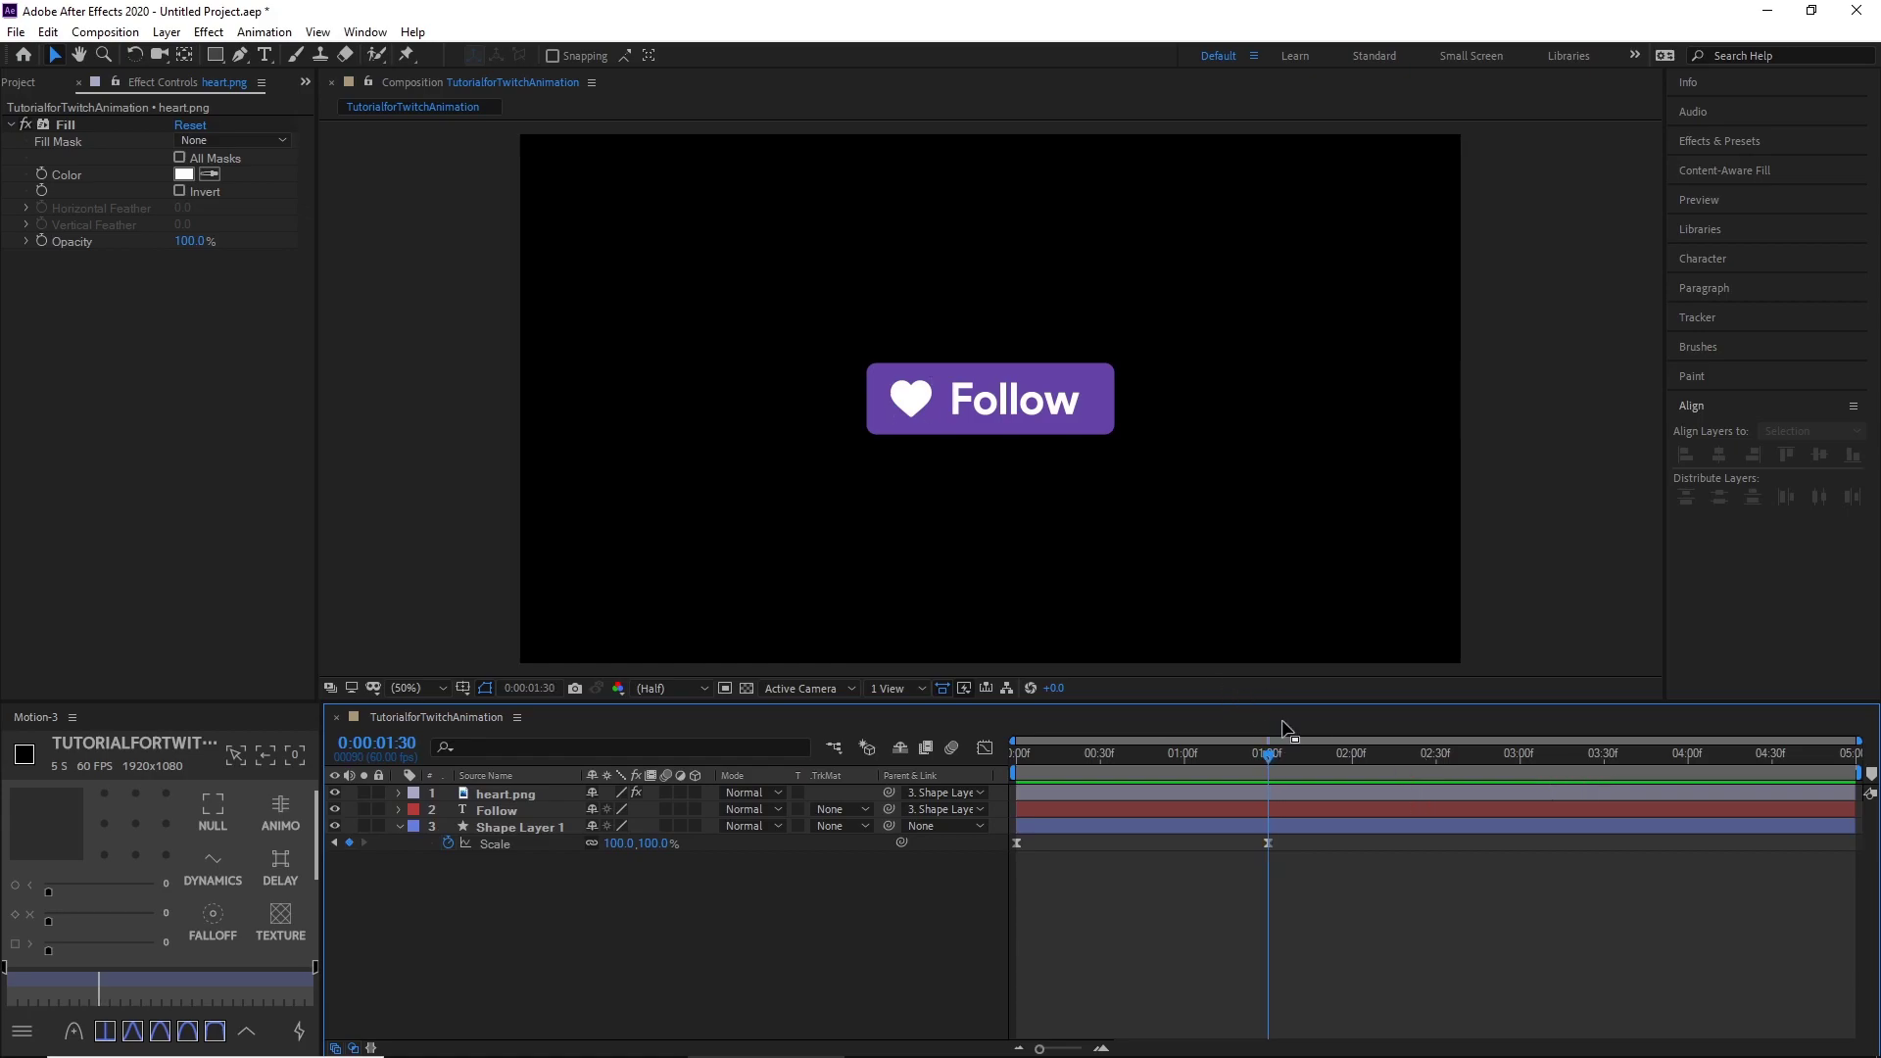
pyautogui.moveTo(1340, 749); pyautogui.dragTo(1293, 756)
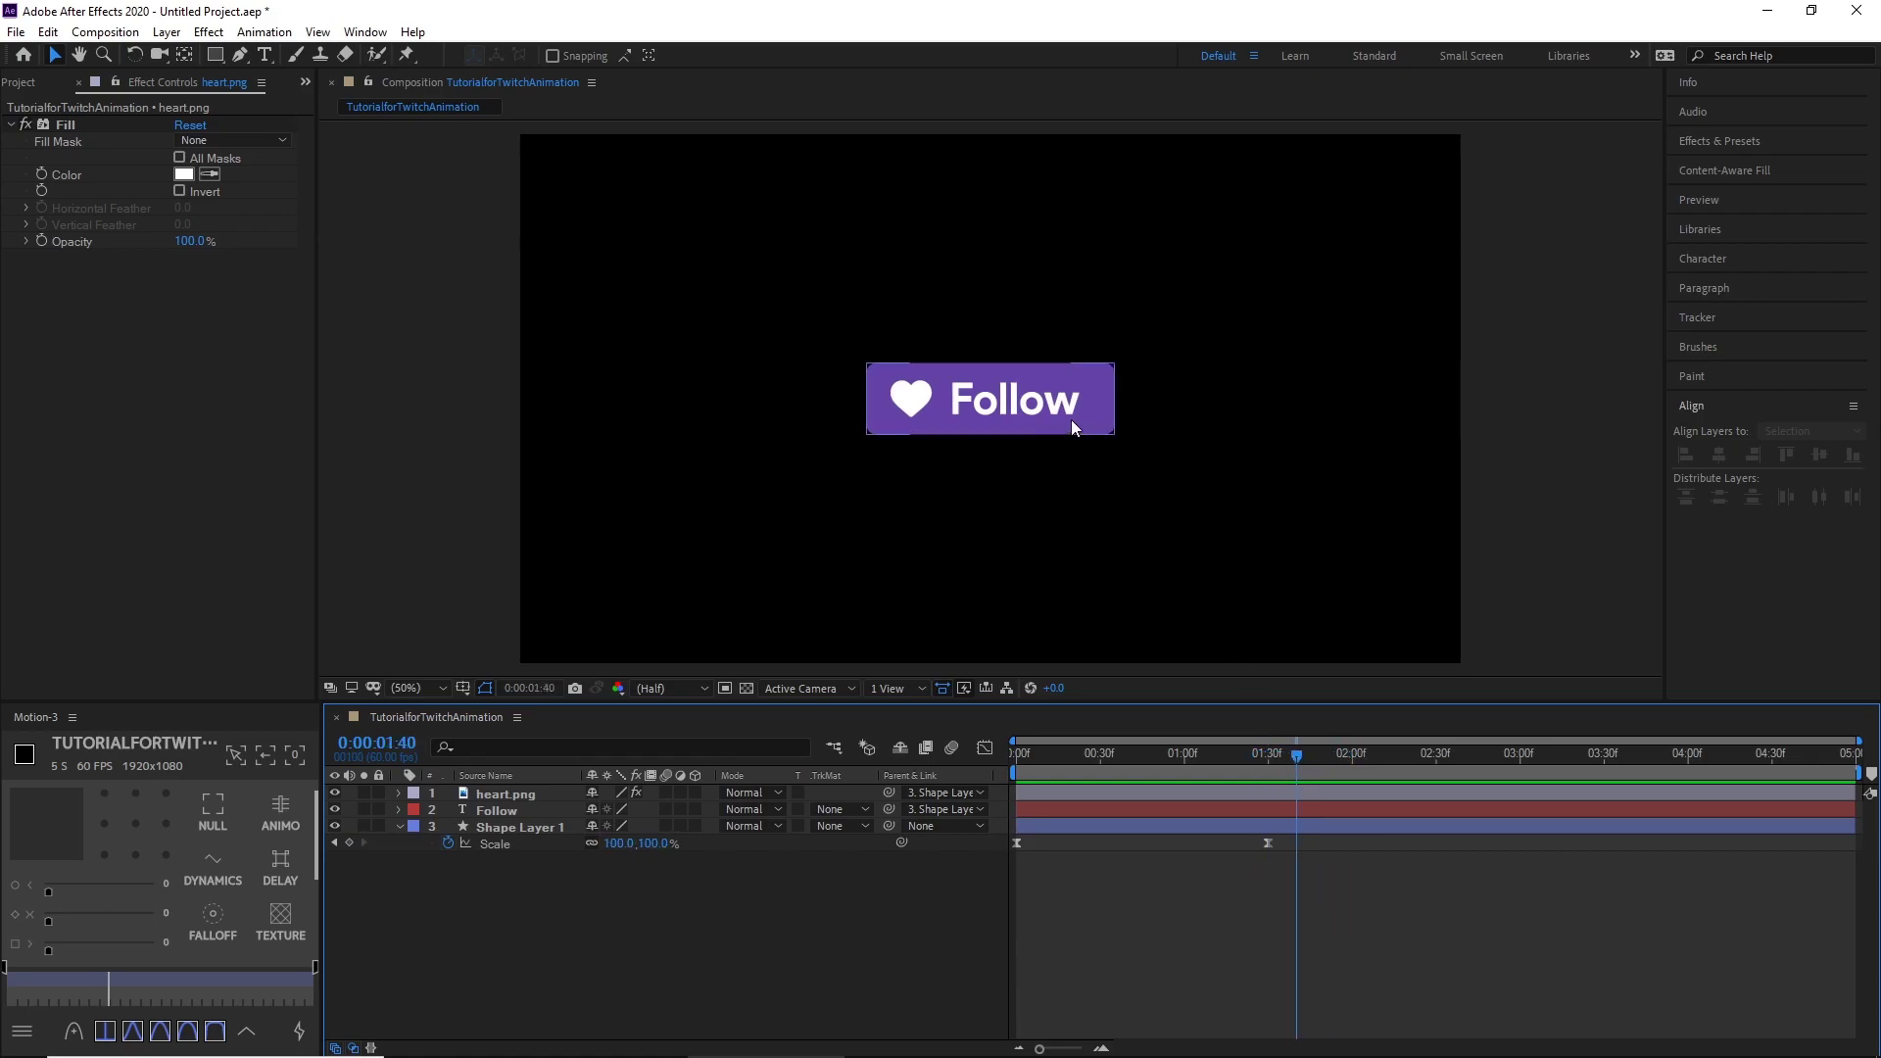
pyautogui.moveTo(614, 842); pyautogui.dragTo(692, 848)
pyautogui.hotkey('ctrl', 'z')
pyautogui.hotkey('ctrl', 'z')
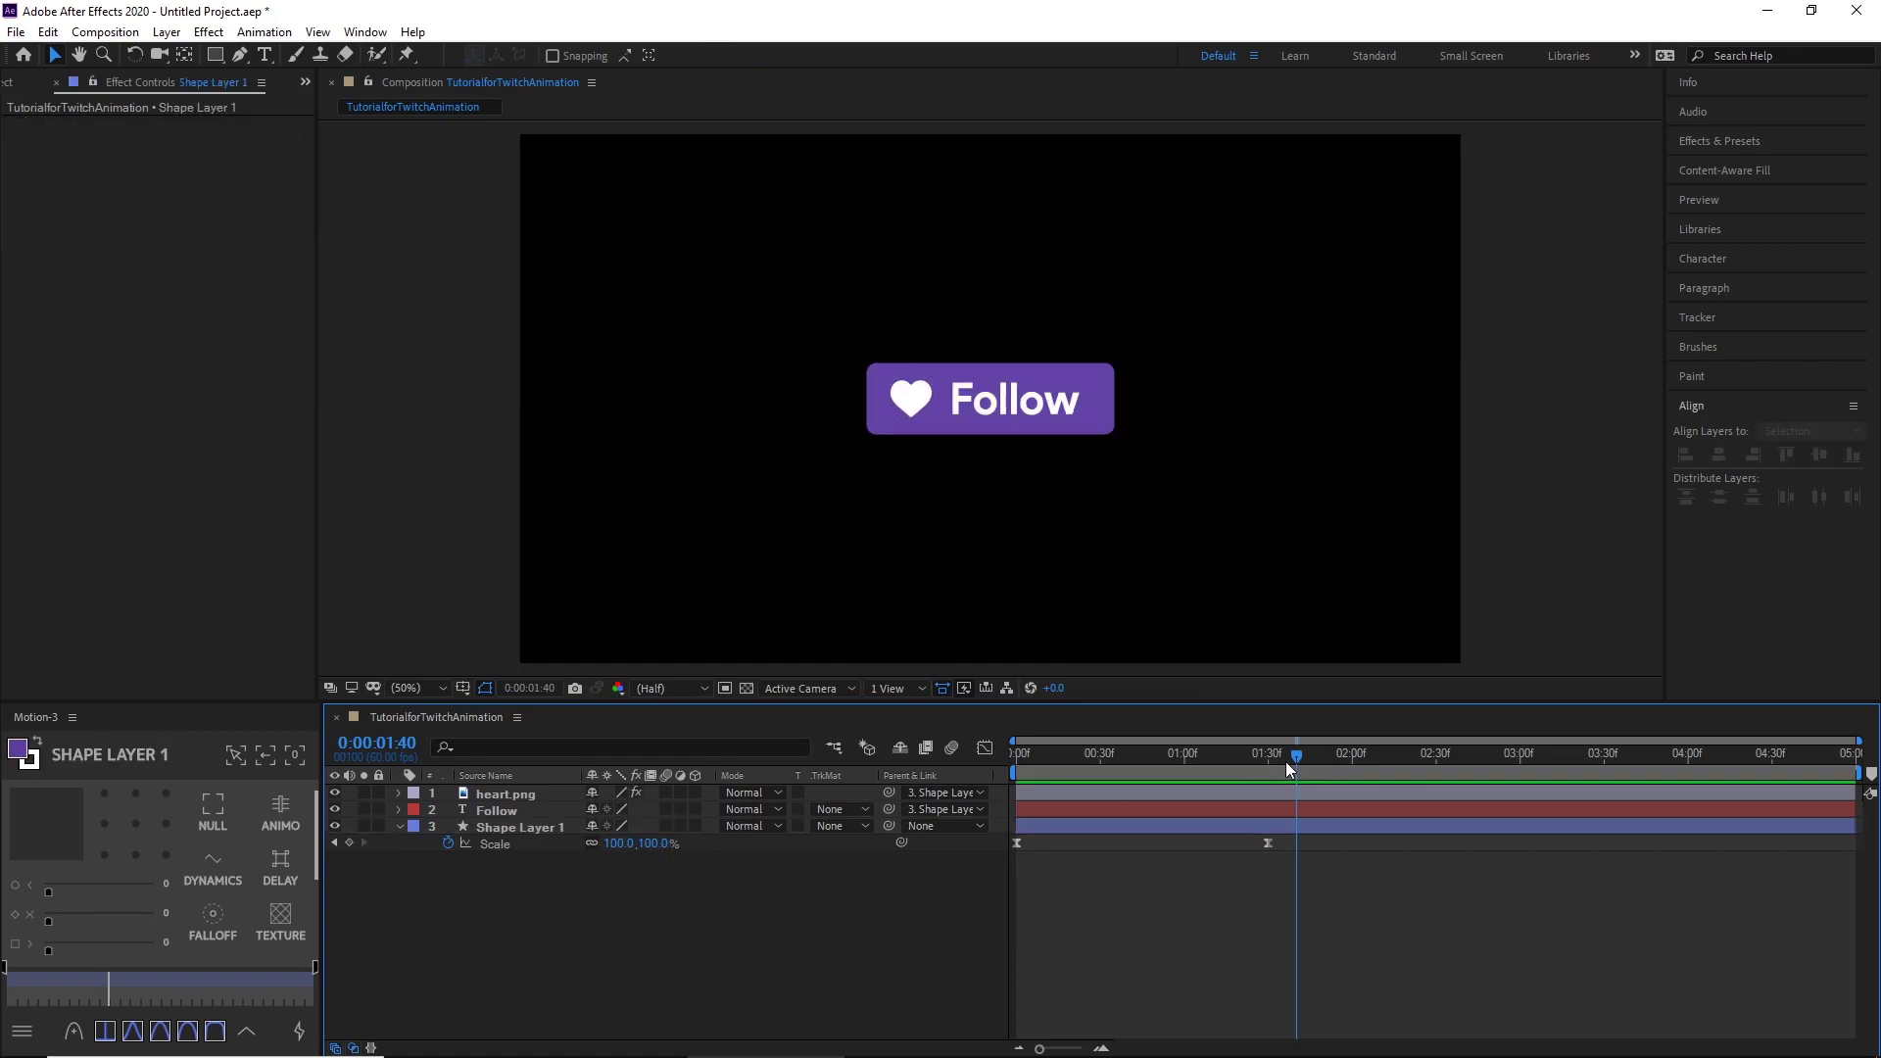
pyautogui.moveTo(1285, 761); pyautogui.dragTo(1292, 809)
# - Set Shape Layer 1's Scale to 85% a few frames after 1:30
pyautogui.click(632, 848)
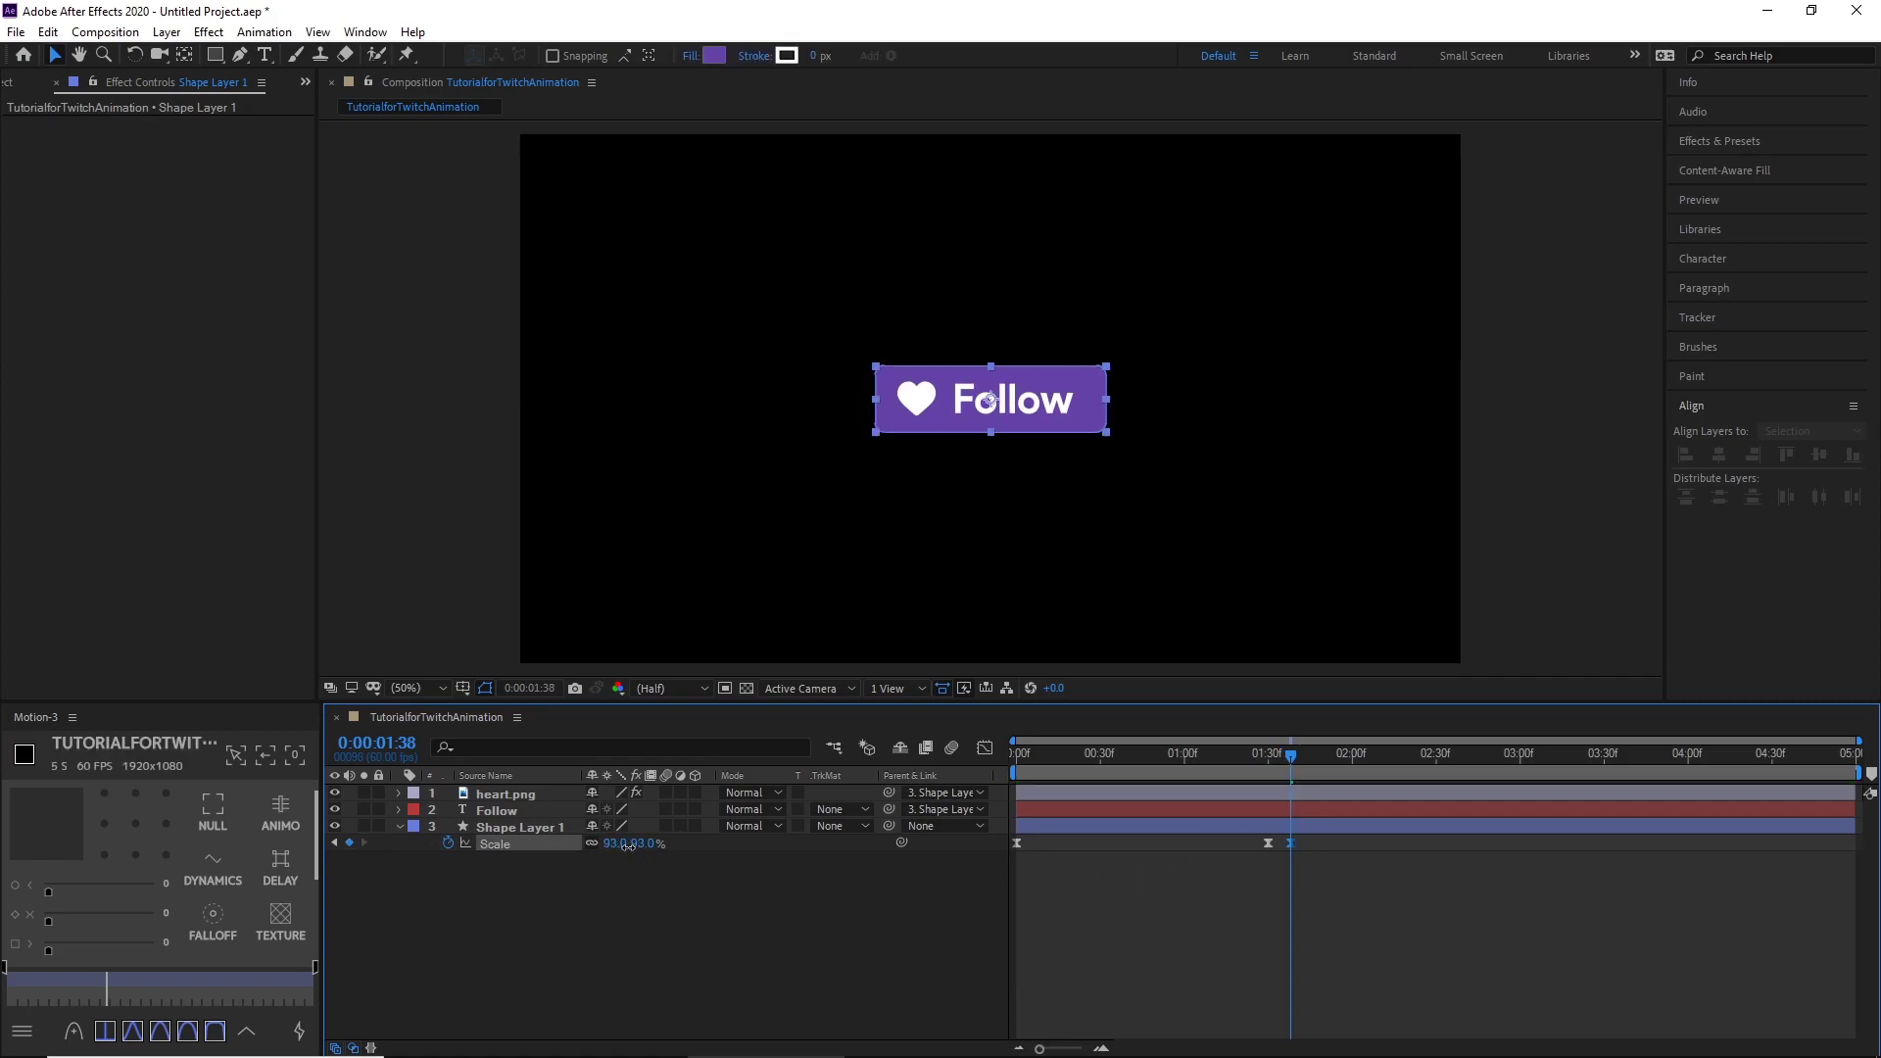
pyautogui.moveTo(628, 846); pyautogui.dragTo(624, 854)
pyautogui.click(617, 842)
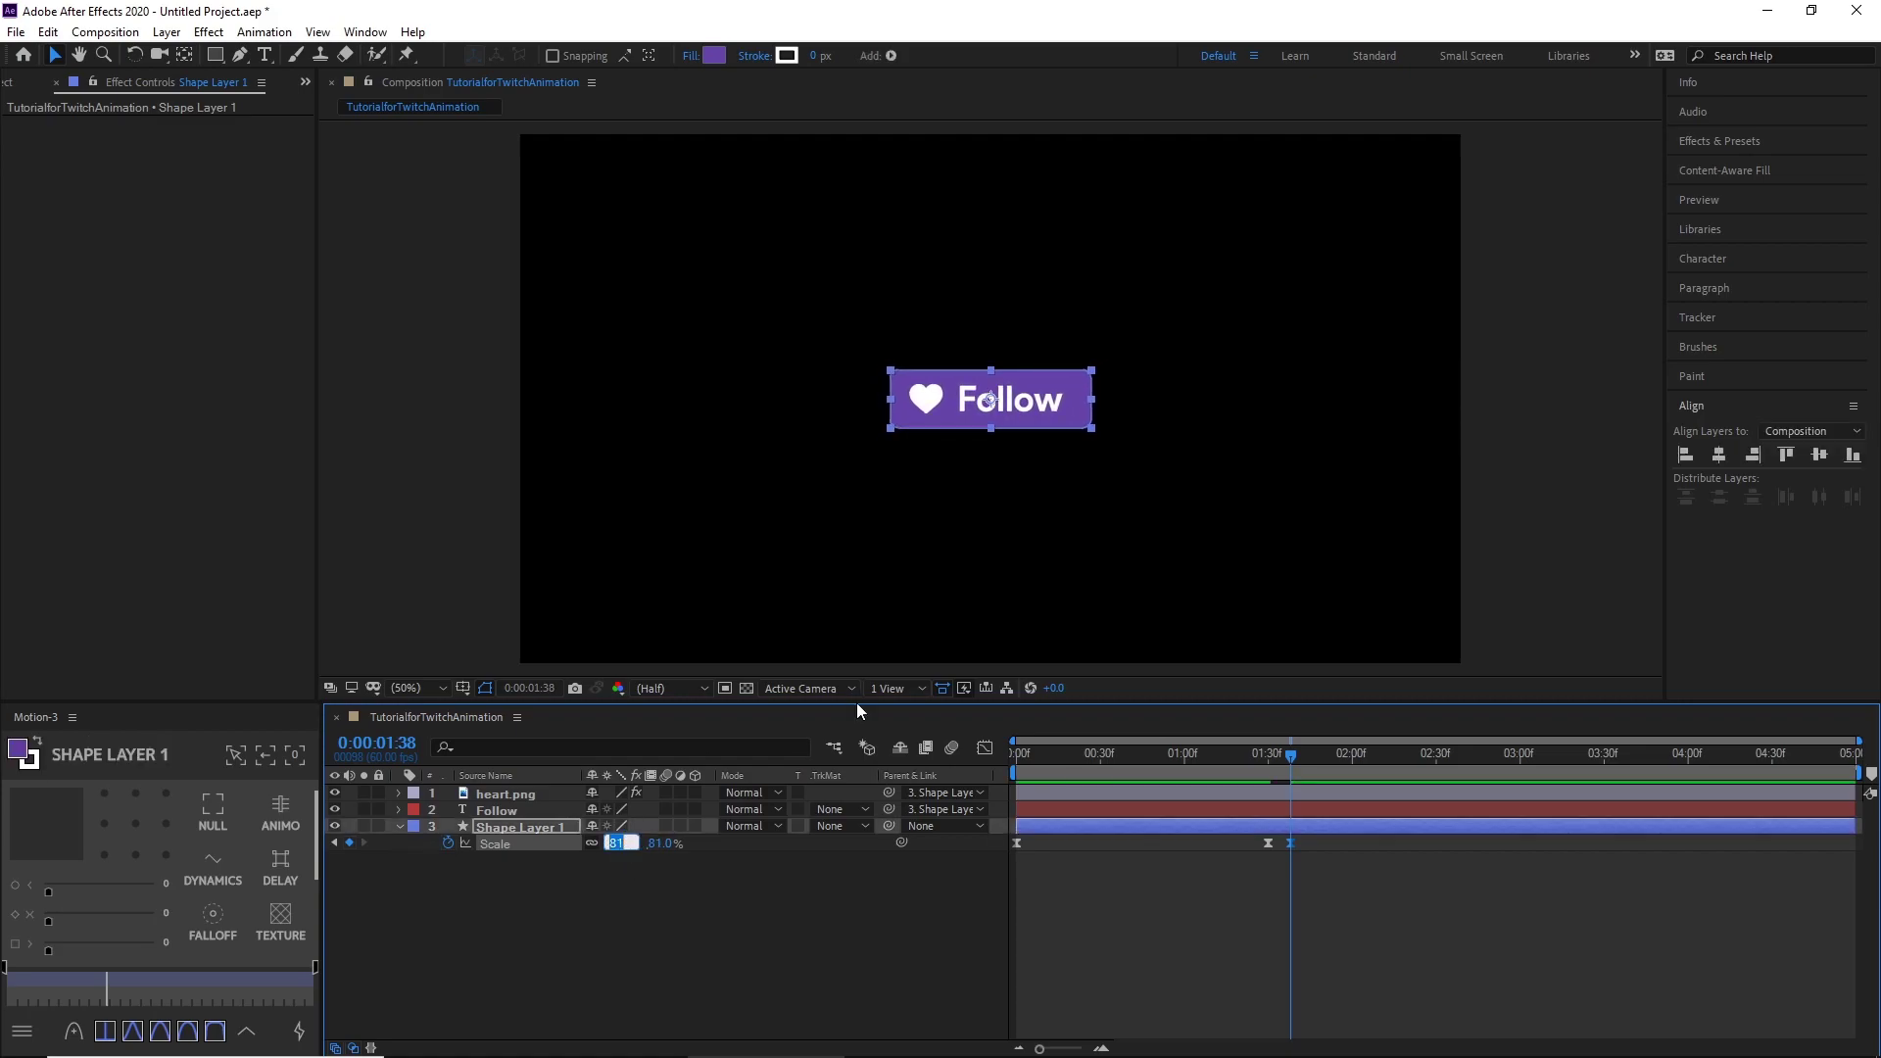
pyautogui.write('85')
pyautogui.press('Return')
pyautogui.press('F2')
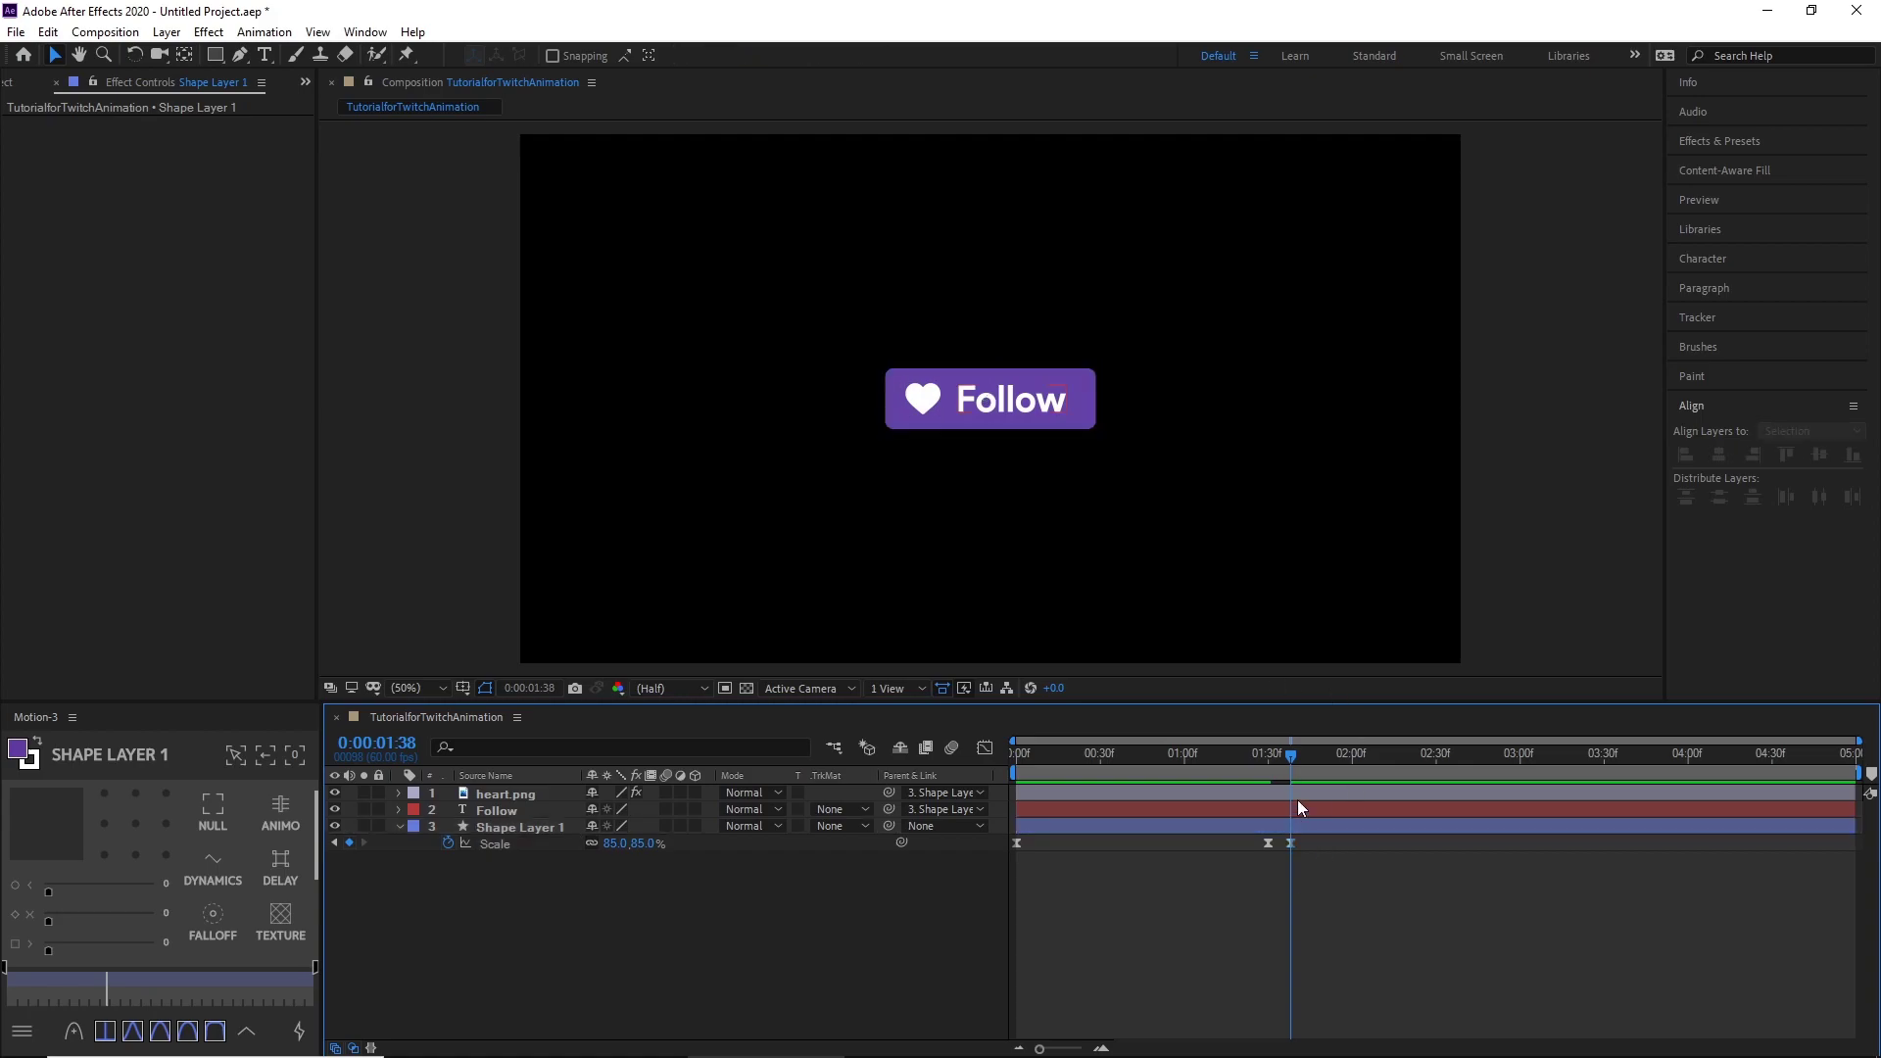
# - Add a 100% Scale keyframe at 1:44, nudge it later, and scrub the press
pyautogui.moveTo(1293, 768); pyautogui.dragTo(1310, 772)
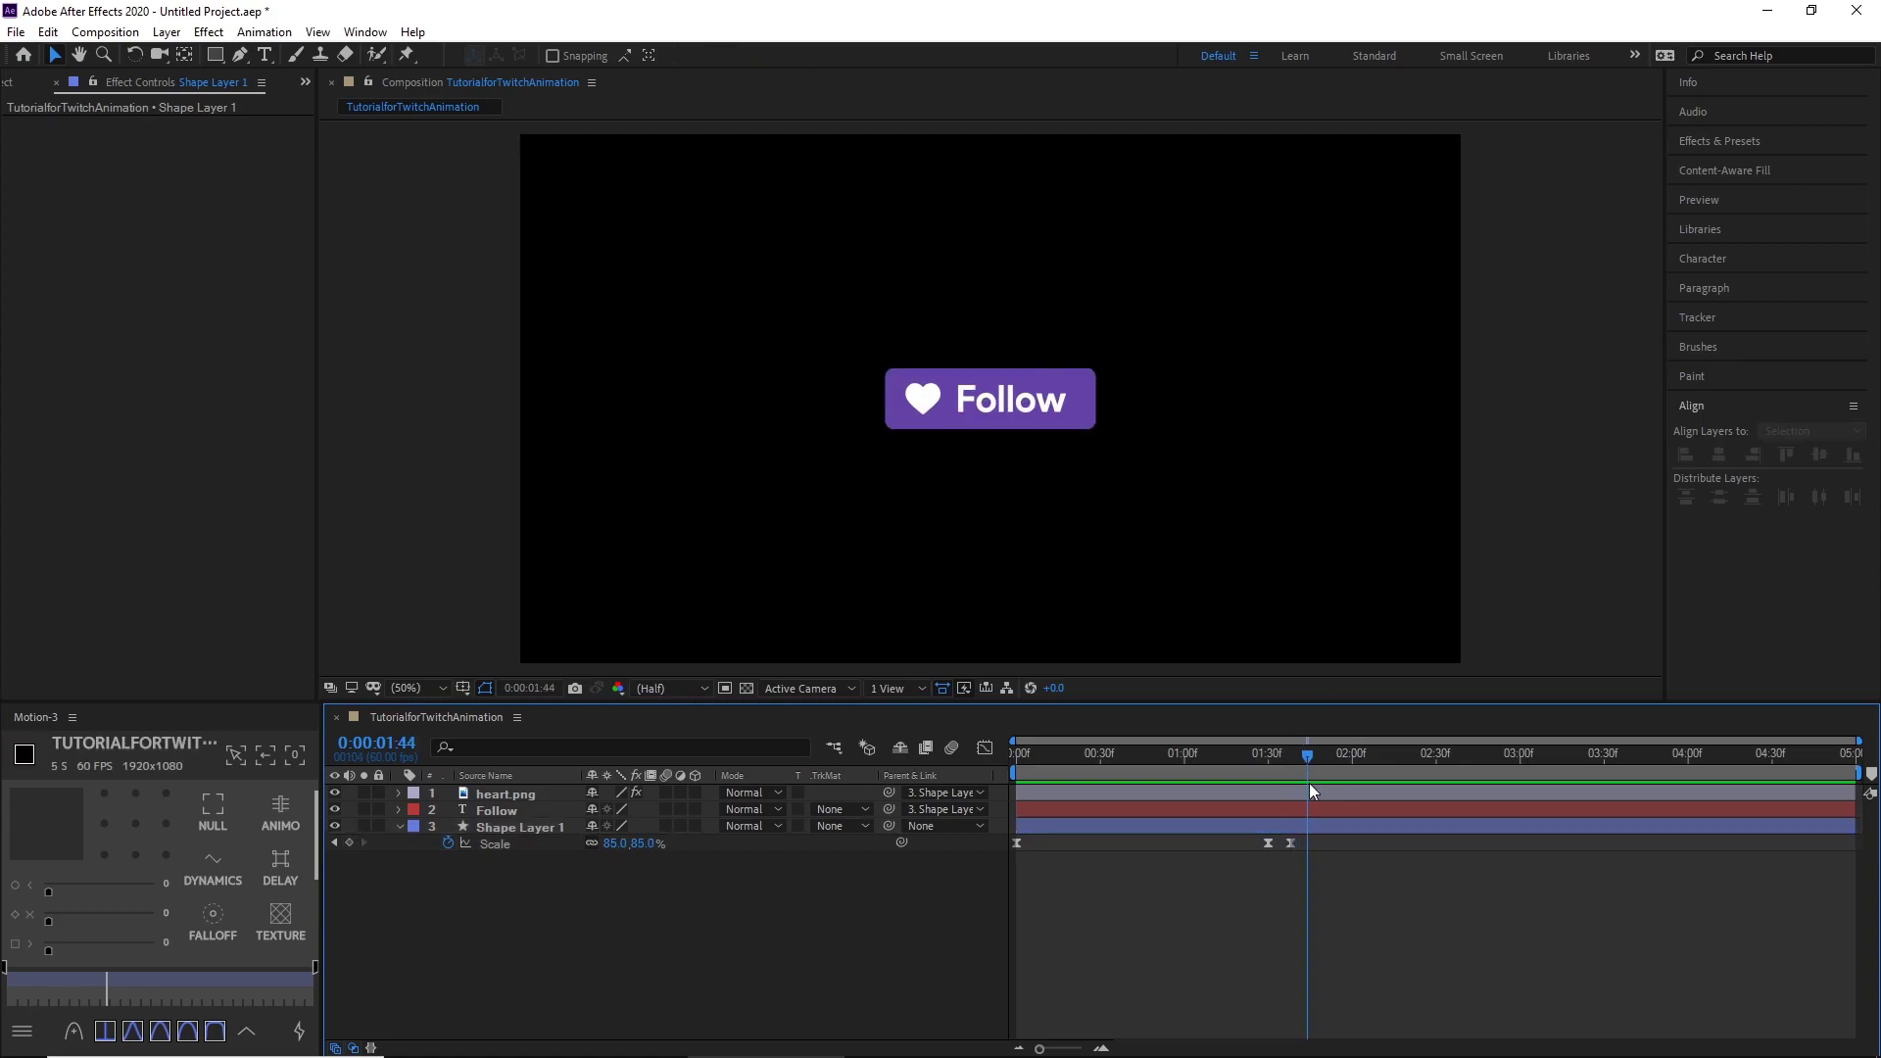
pyautogui.click(615, 843)
pyautogui.write('100')
pyautogui.press('Return')
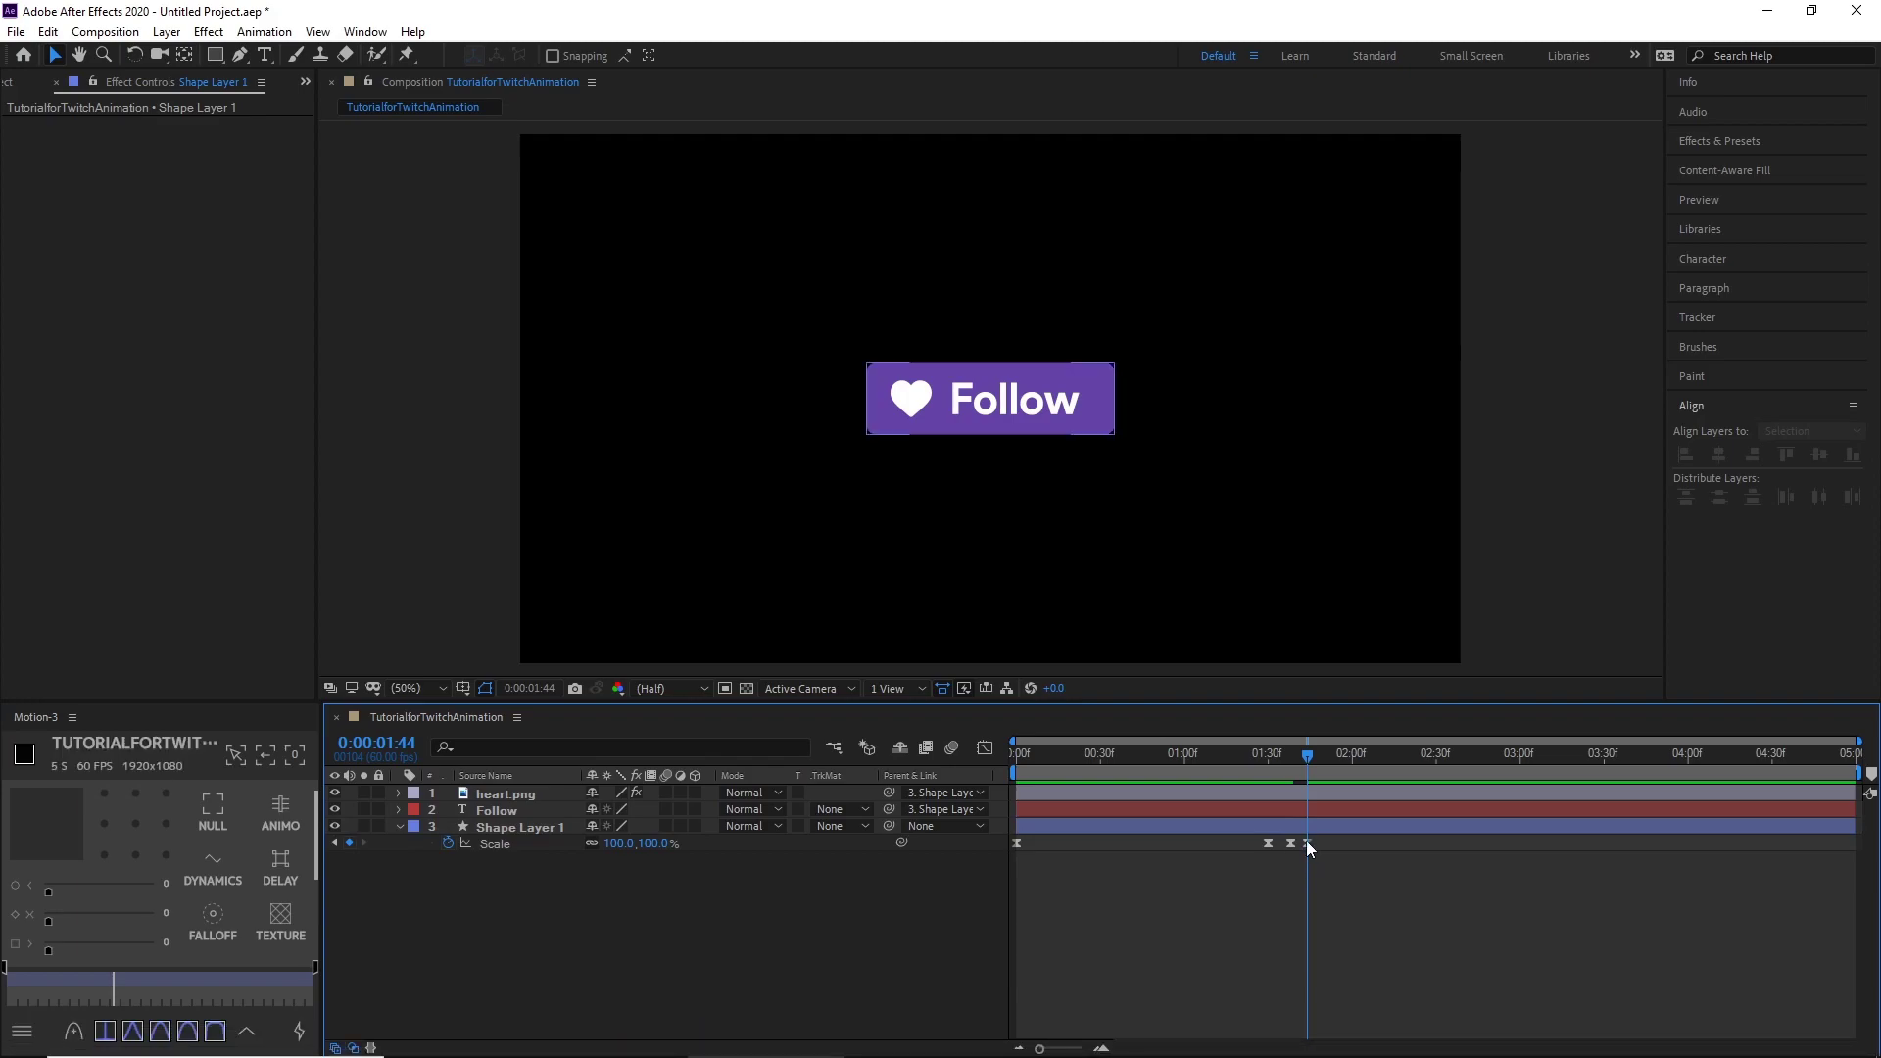
pyautogui.moveTo(1307, 842); pyautogui.dragTo(1242, 840)
pyautogui.click(1301, 873)
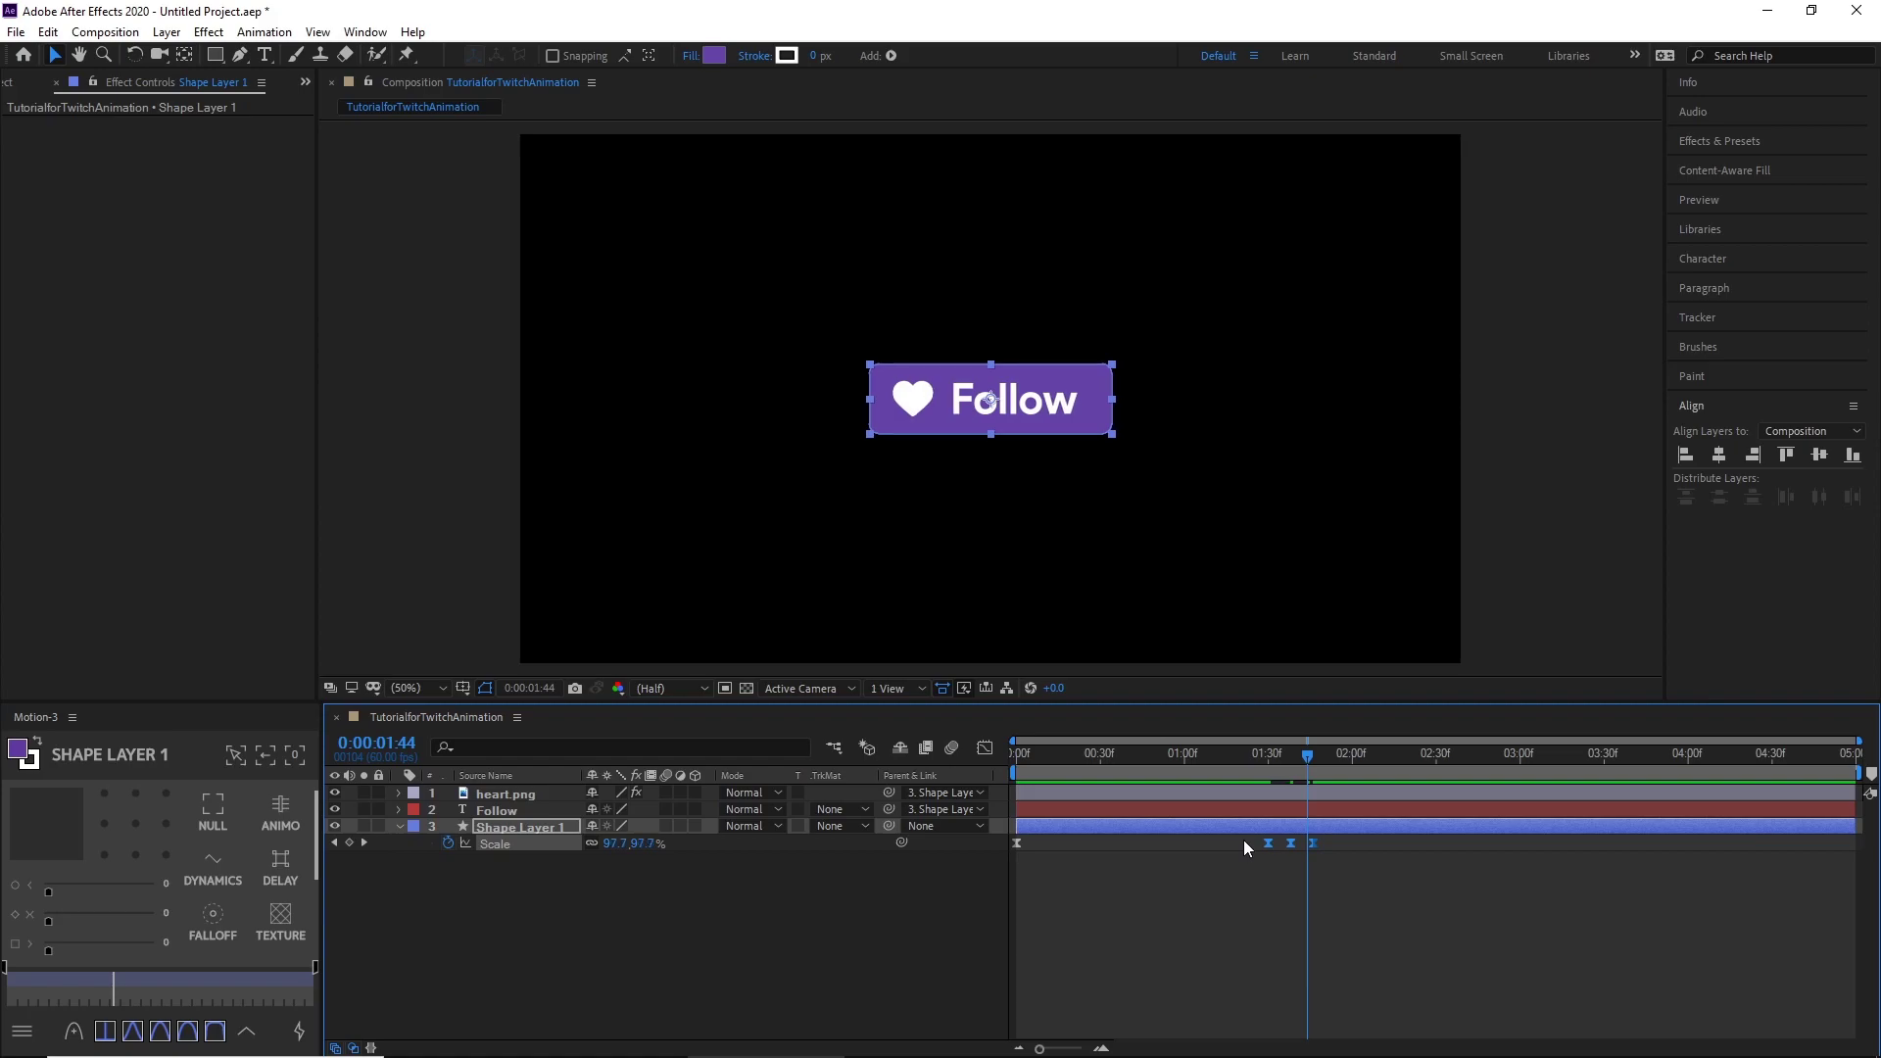
pyautogui.click(1264, 854)
pyautogui.moveTo(1308, 762); pyautogui.dragTo(1008, 760)
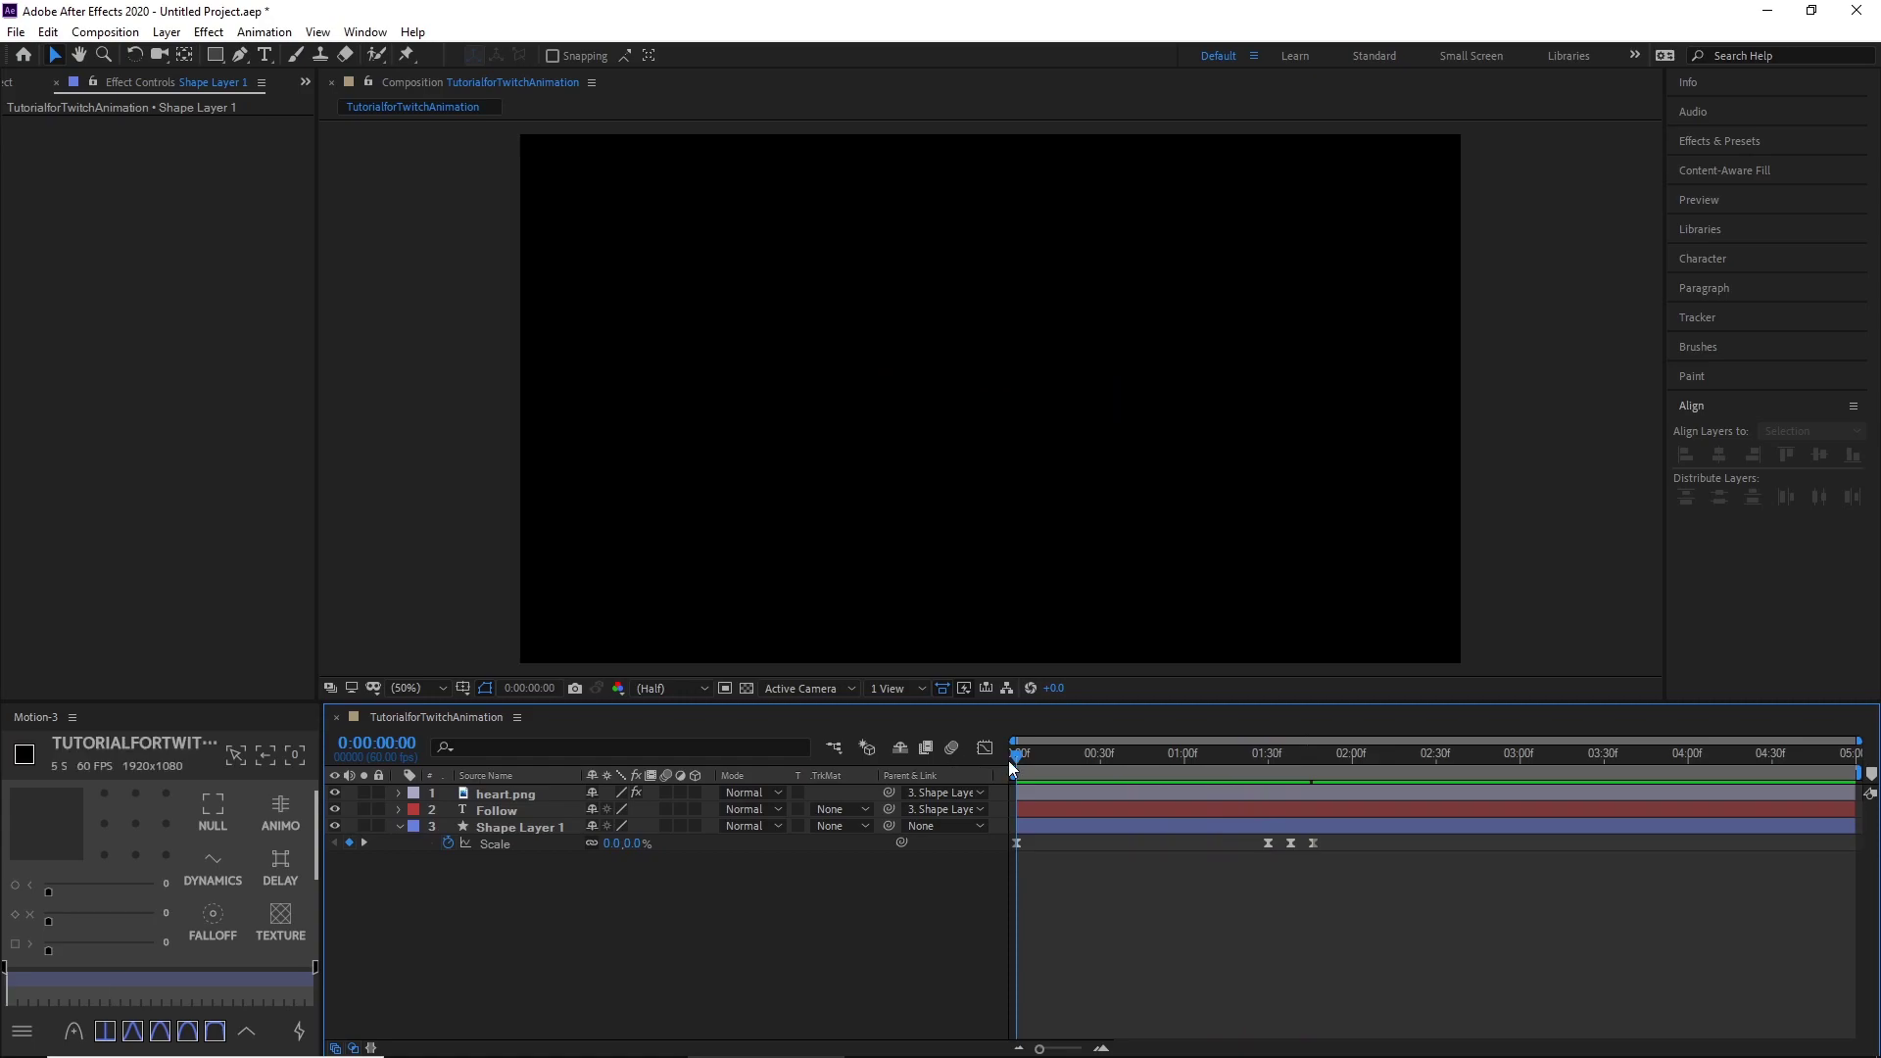
pyautogui.press('space')
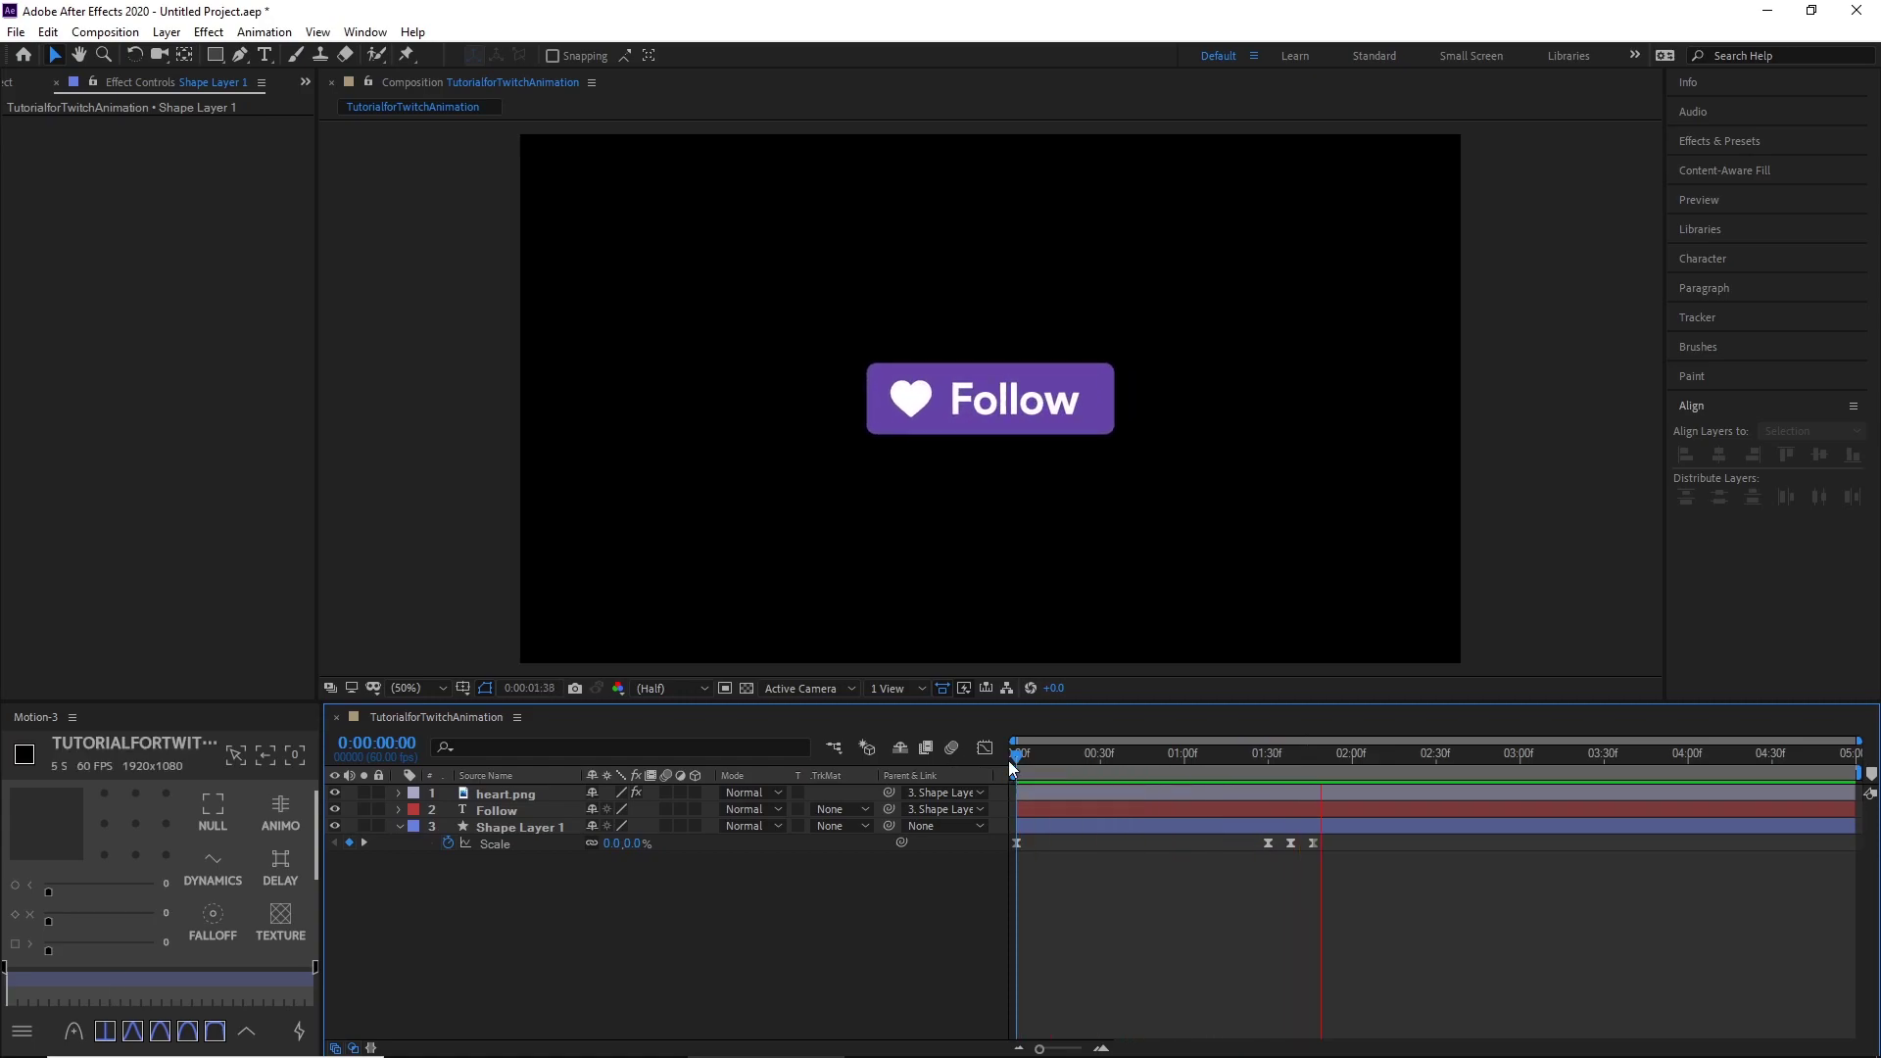
pyautogui.press('space')
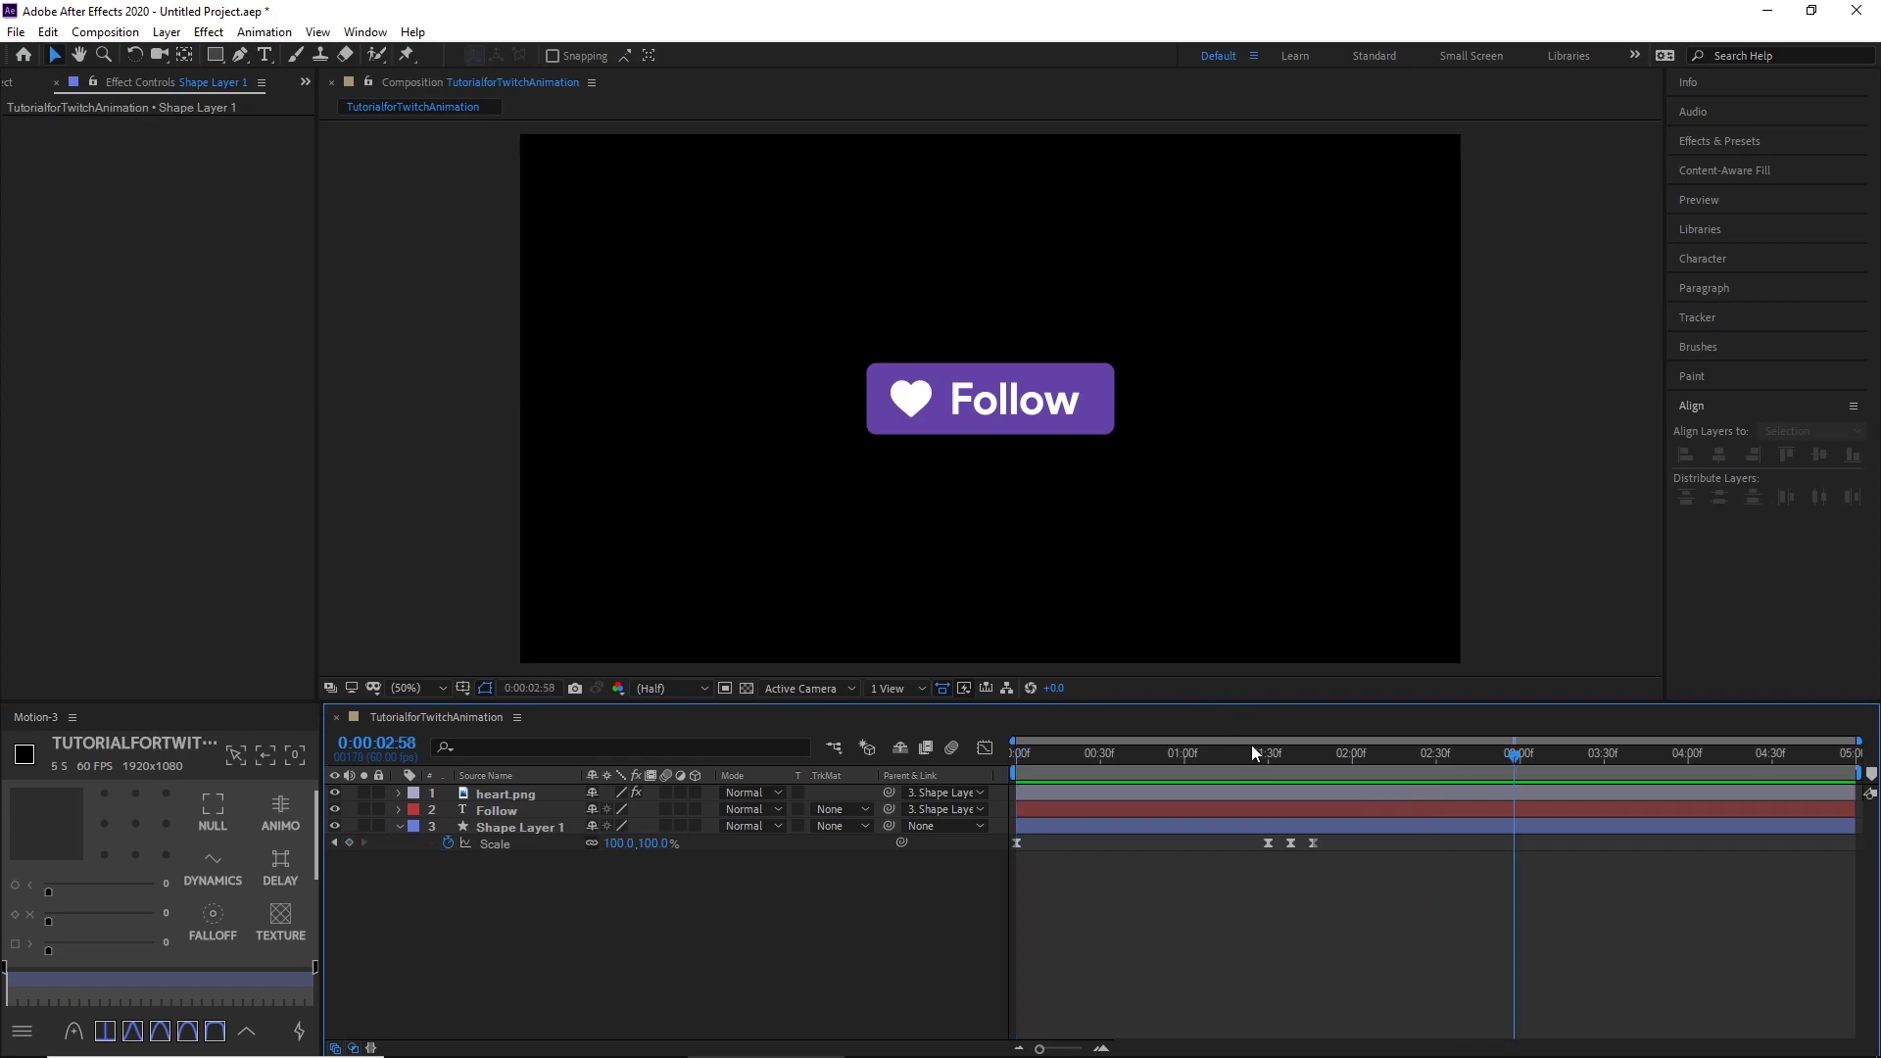
pyautogui.moveTo(1255, 751)
pyautogui.mouseDown()
pyautogui.moveTo(1297, 766)
pyautogui.moveTo(1259, 774)
pyautogui.moveTo(1306, 773)
pyautogui.moveTo(1272, 792)
pyautogui.moveTo(1324, 780)
pyautogui.moveTo(1264, 813)
pyautogui.moveTo(1273, 760)
pyautogui.mouseUp()
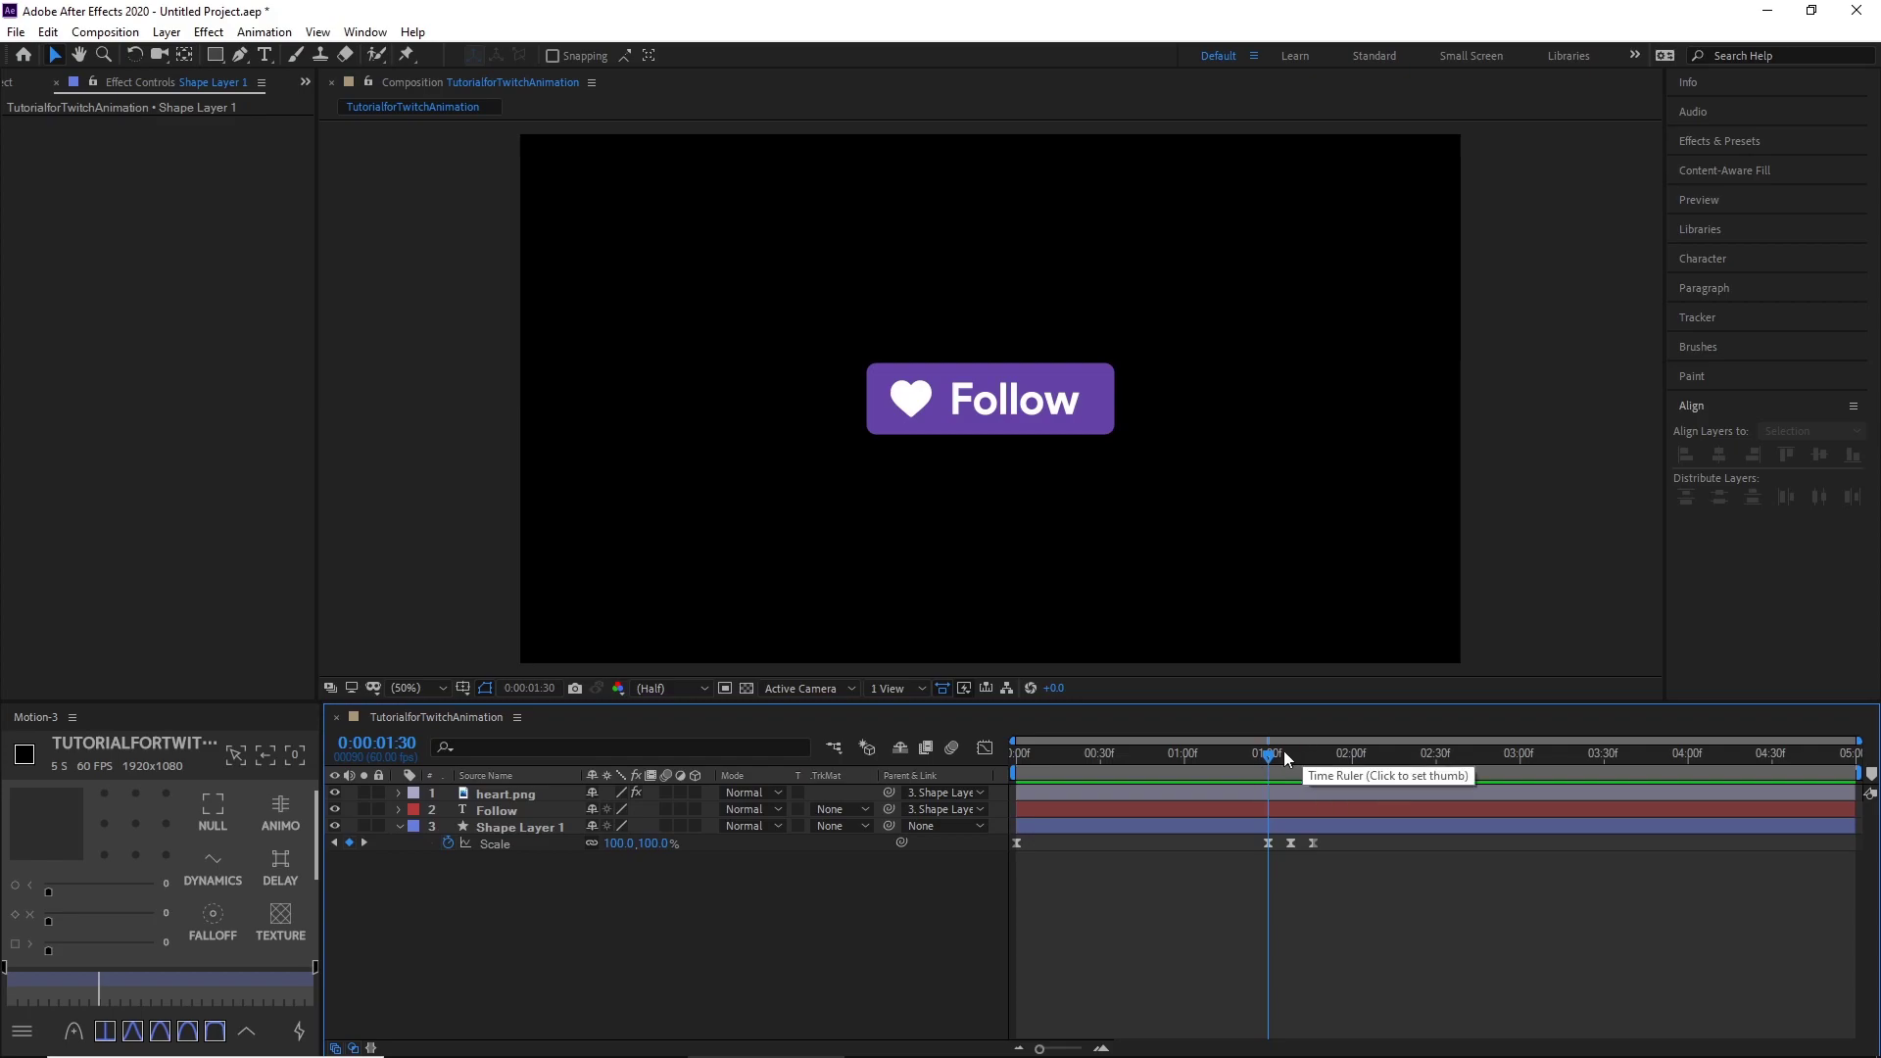
pyautogui.moveTo(1266, 750); pyautogui.dragTo(1286, 830)
pyautogui.moveTo(1466, 926); pyautogui.dragTo(1052, 842)
pyautogui.click(1318, 957)
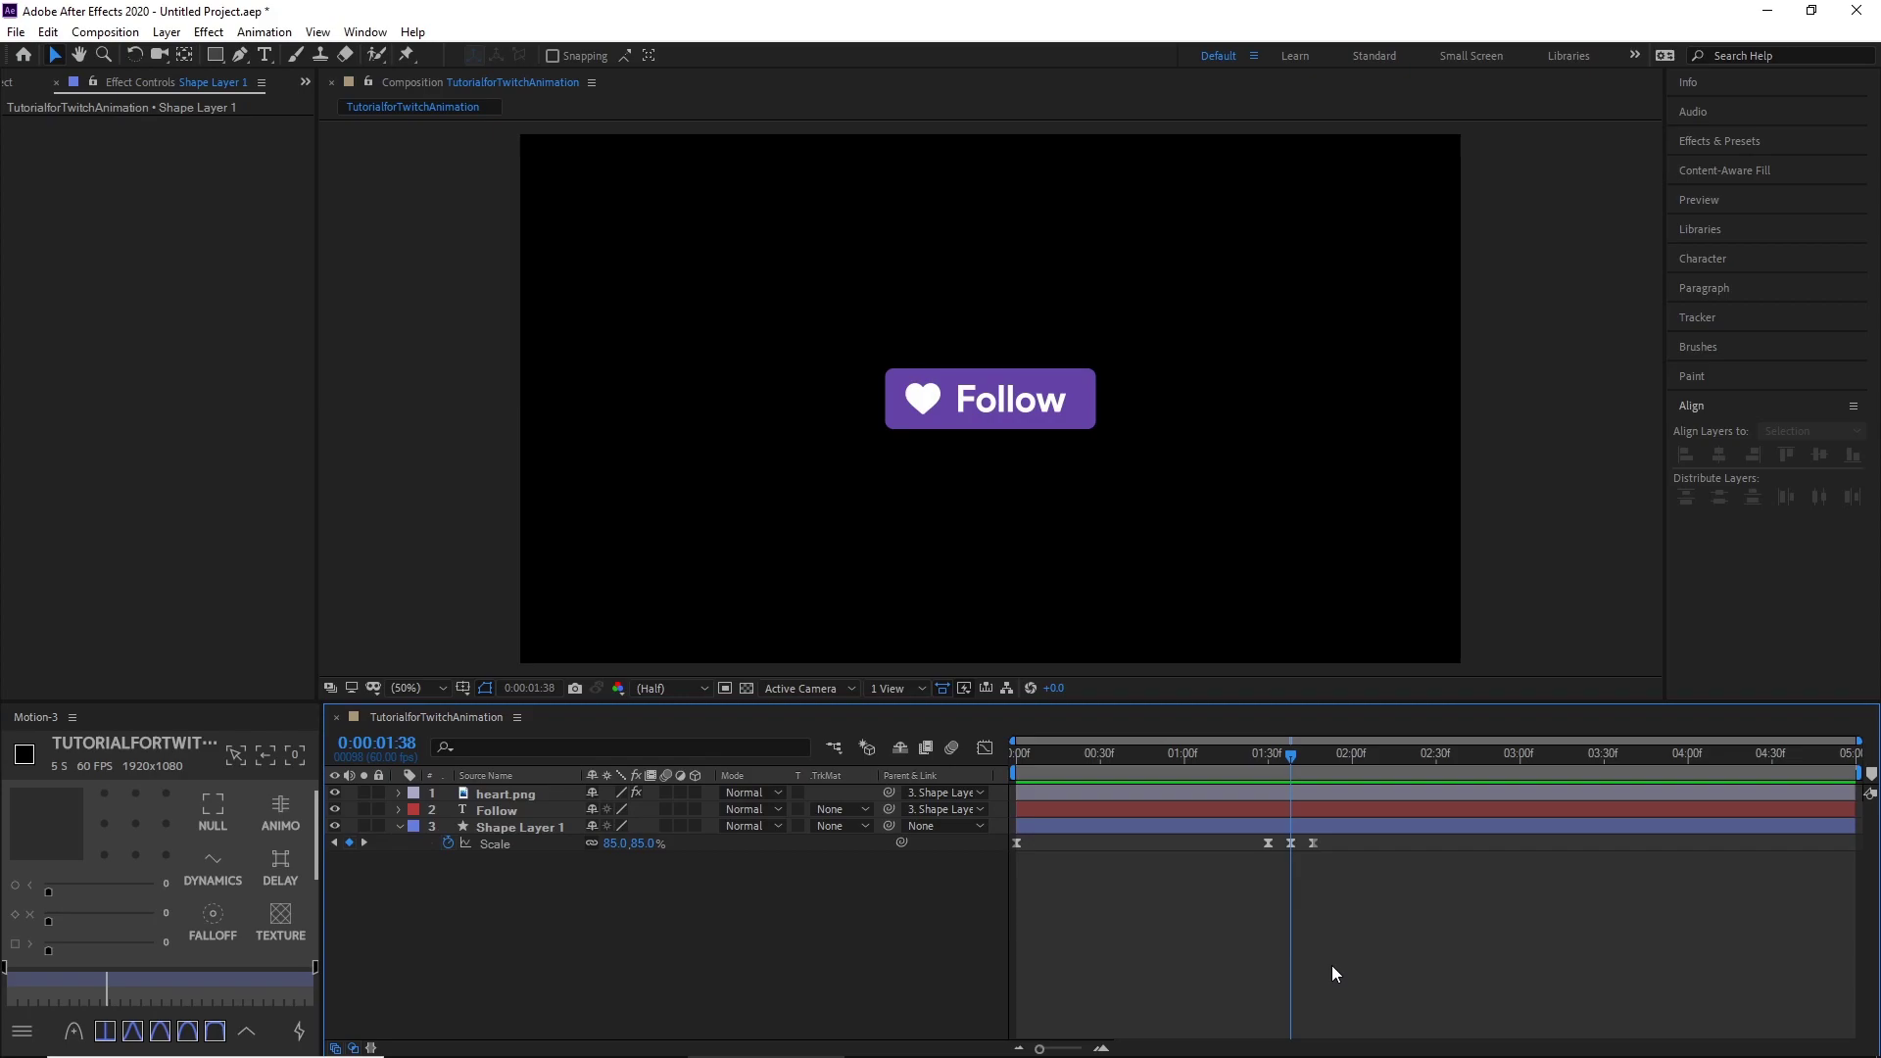
pyautogui.moveTo(1289, 759); pyautogui.dragTo(1290, 856)
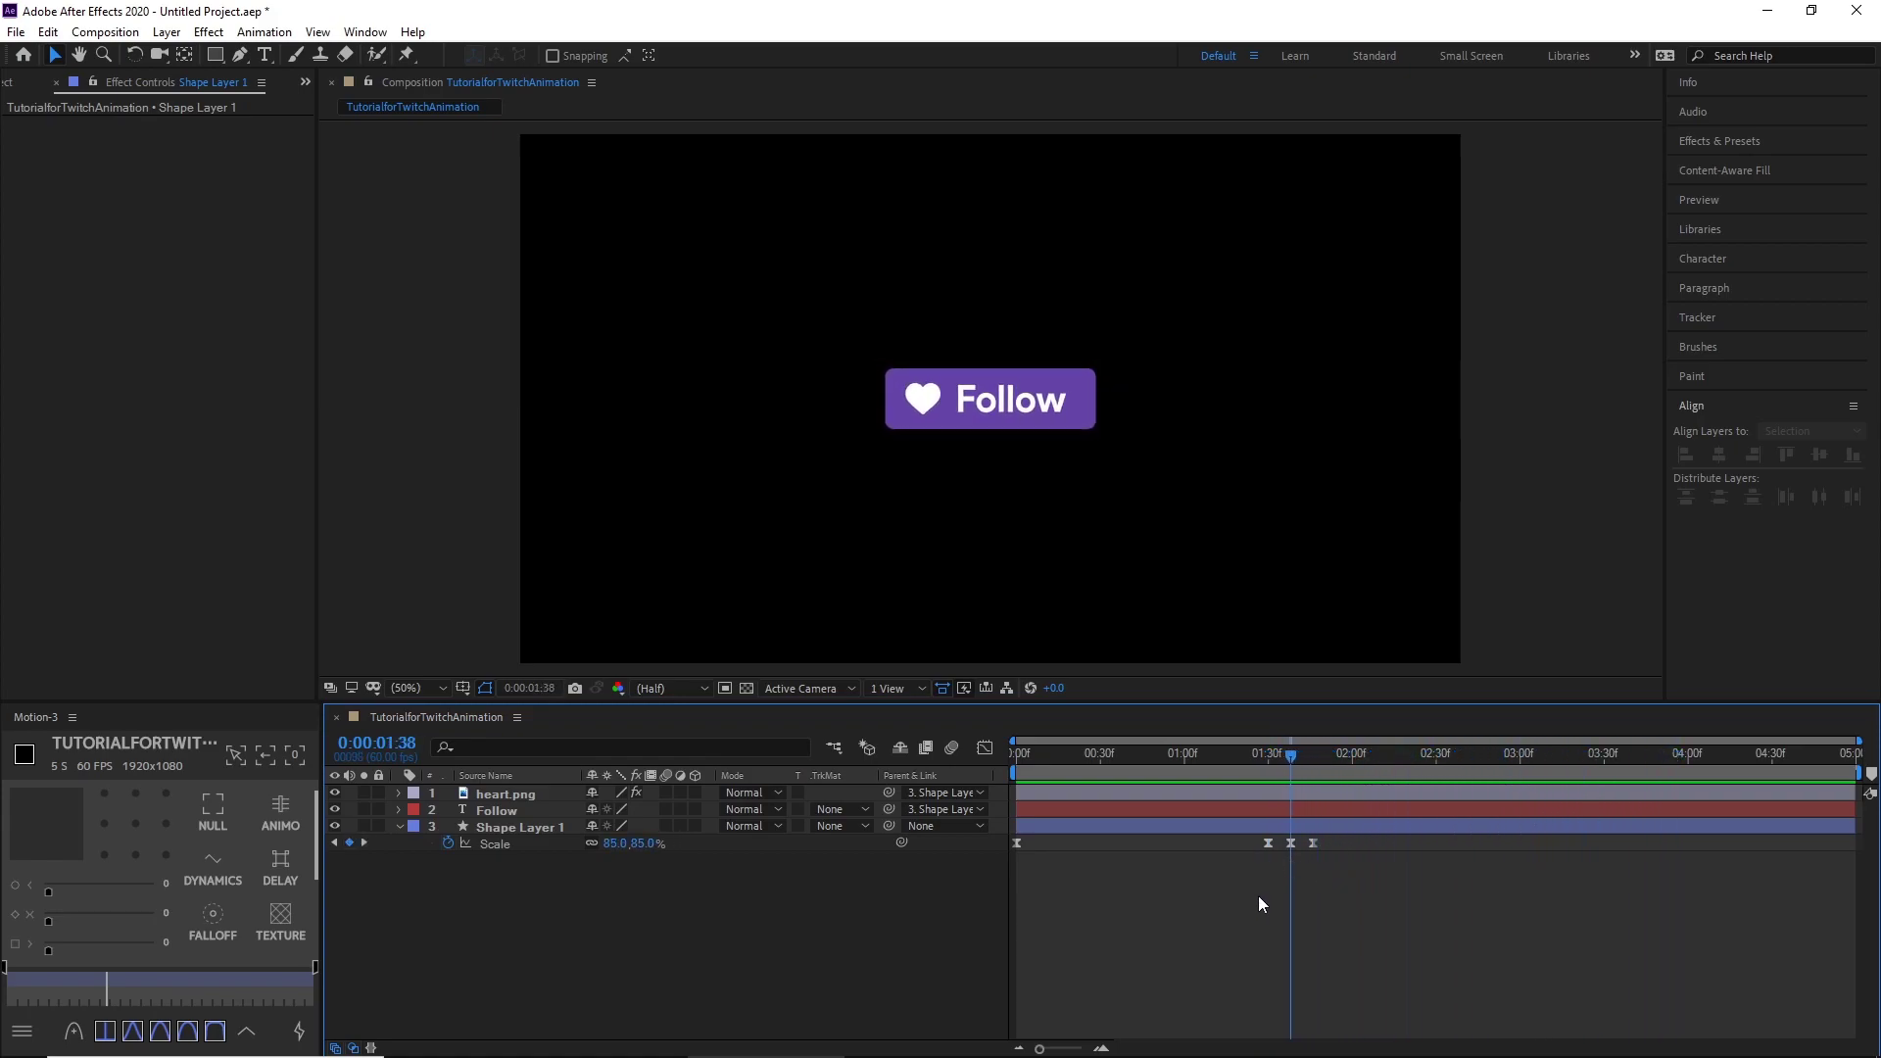